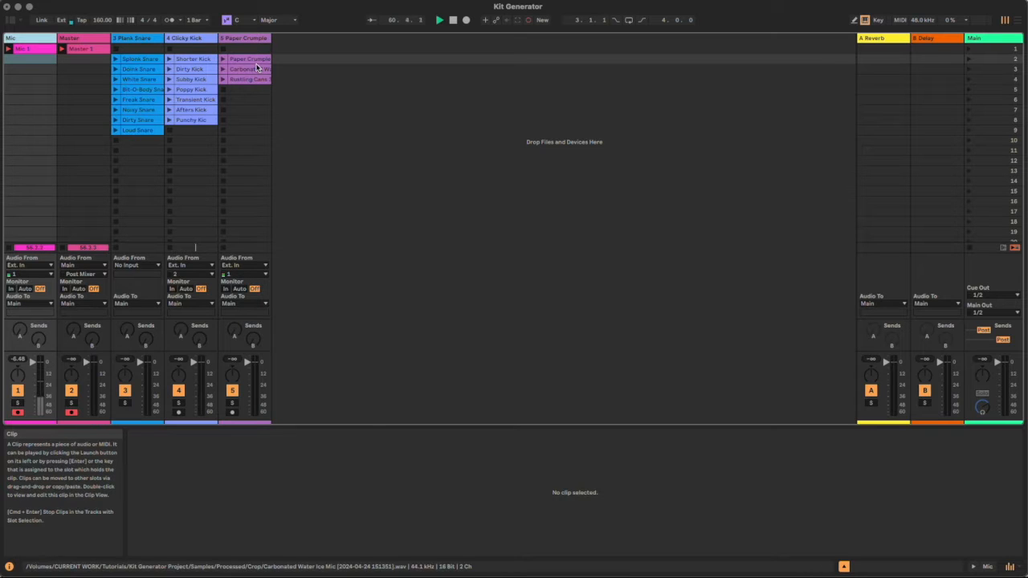
Audition several clips on the Plank Snare and Clicky Kick tracks, including Transient Kick and Punchy Kick, soloing each track in turn
click(125, 402)
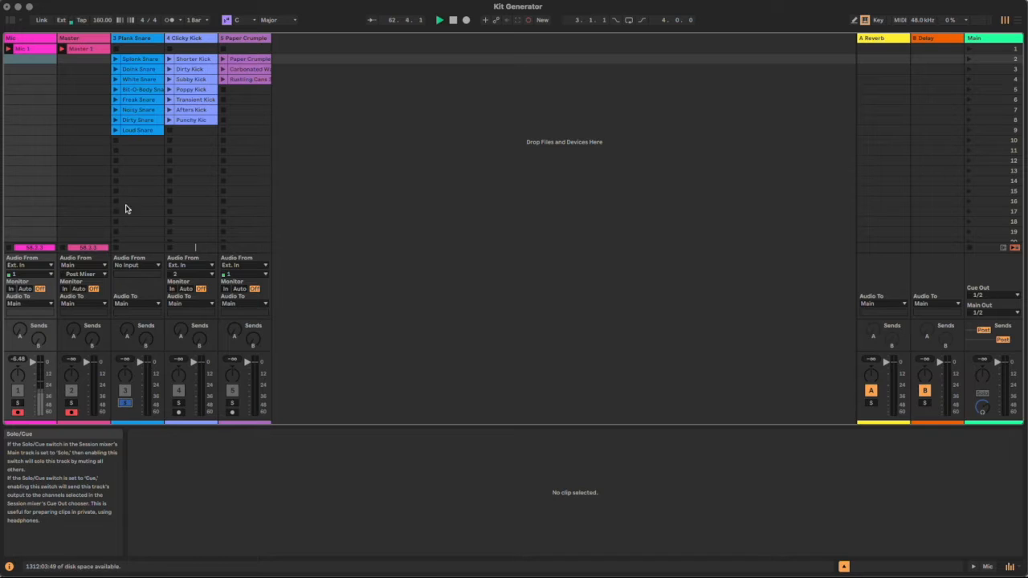
click(115, 69)
click(115, 89)
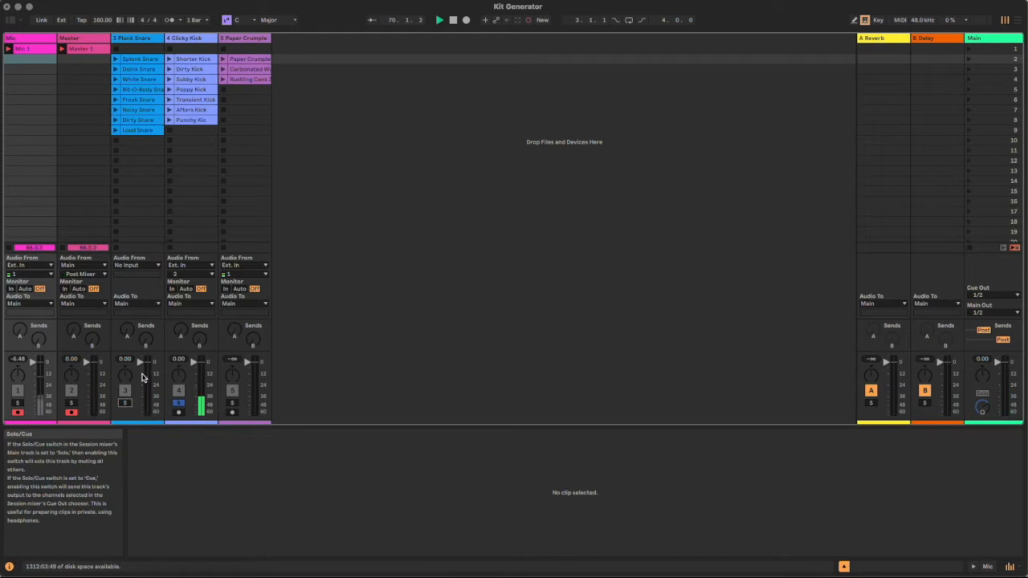
click(171, 101)
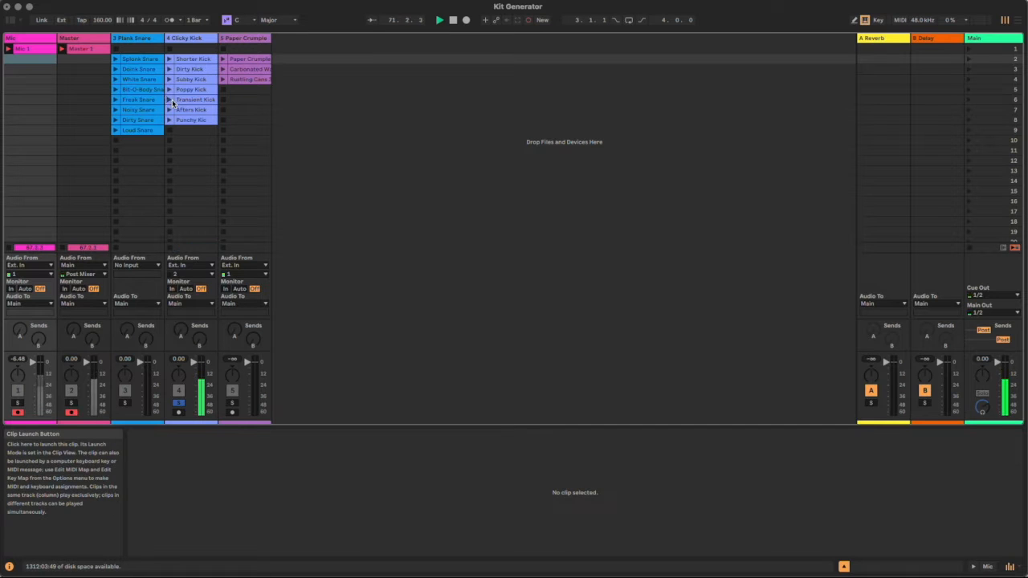
click(169, 119)
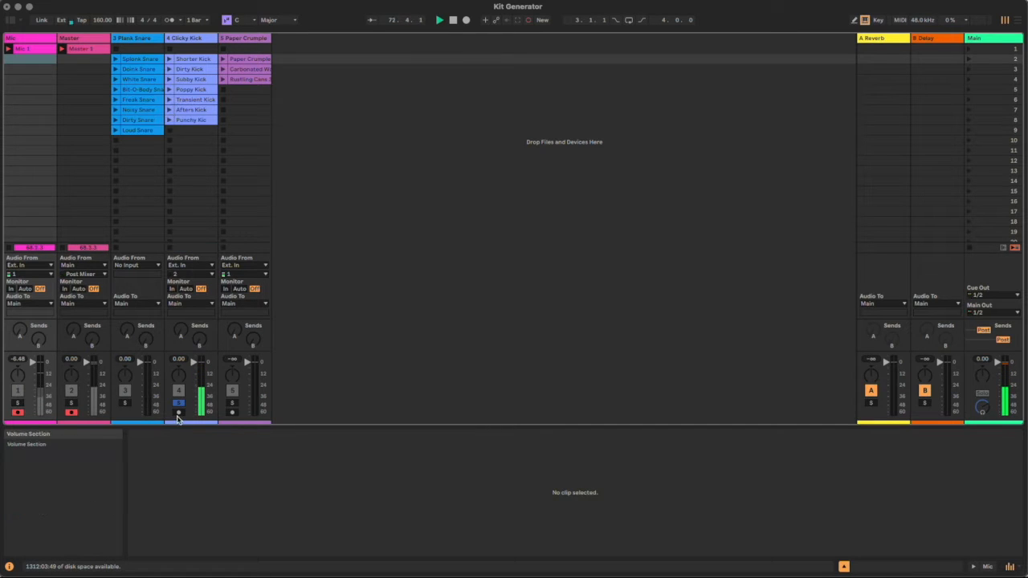
click(178, 402)
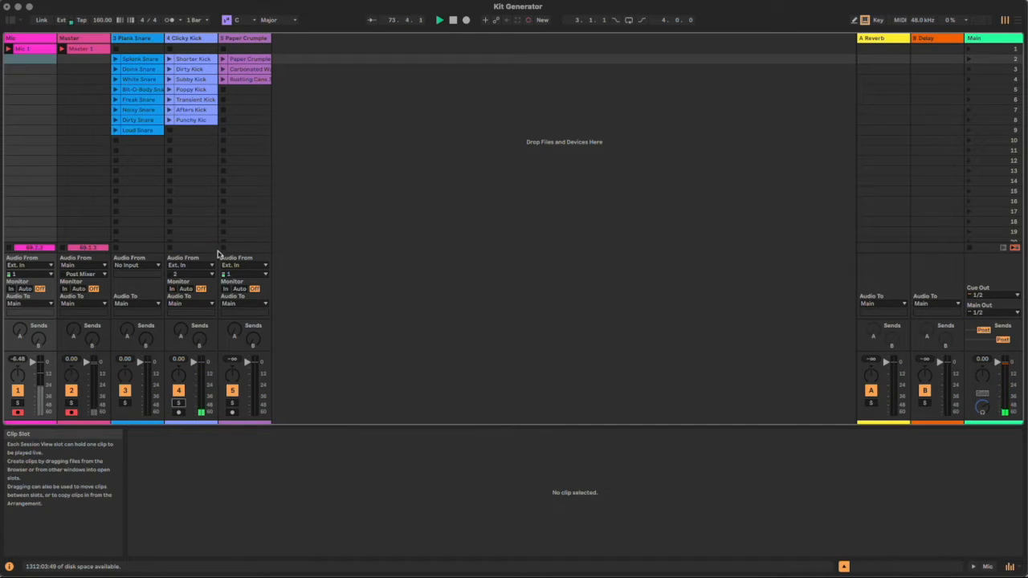
Solo the Paper Crumple track, audition its three clips, stop playback on the track and remove the solo
click(232, 402)
click(222, 59)
click(224, 70)
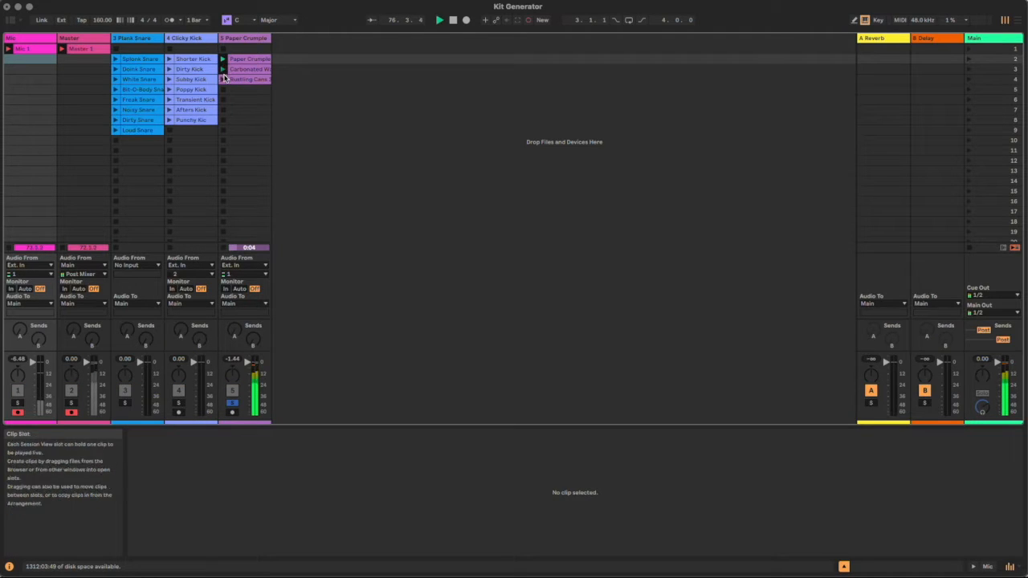
click(224, 81)
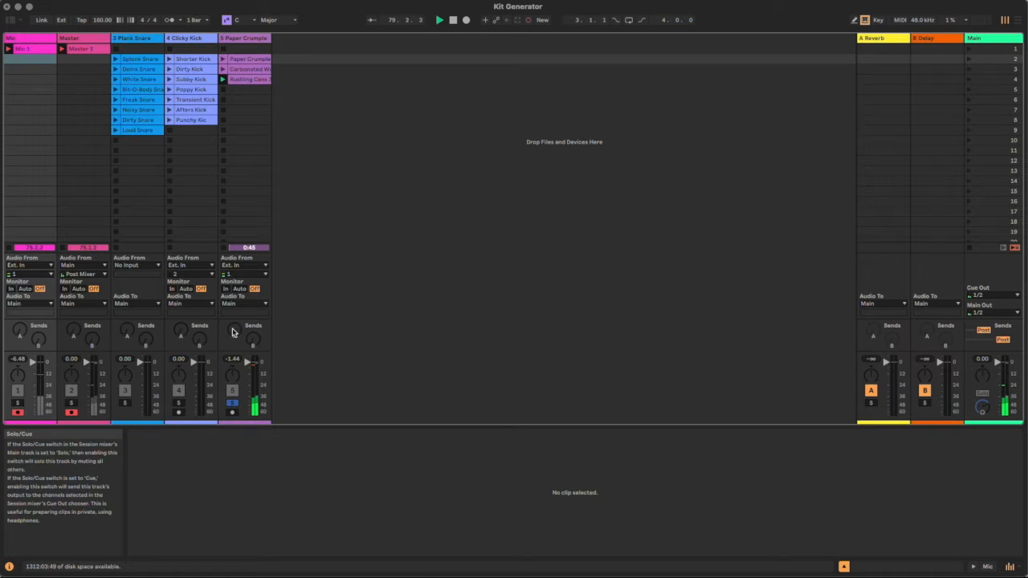
click(225, 213)
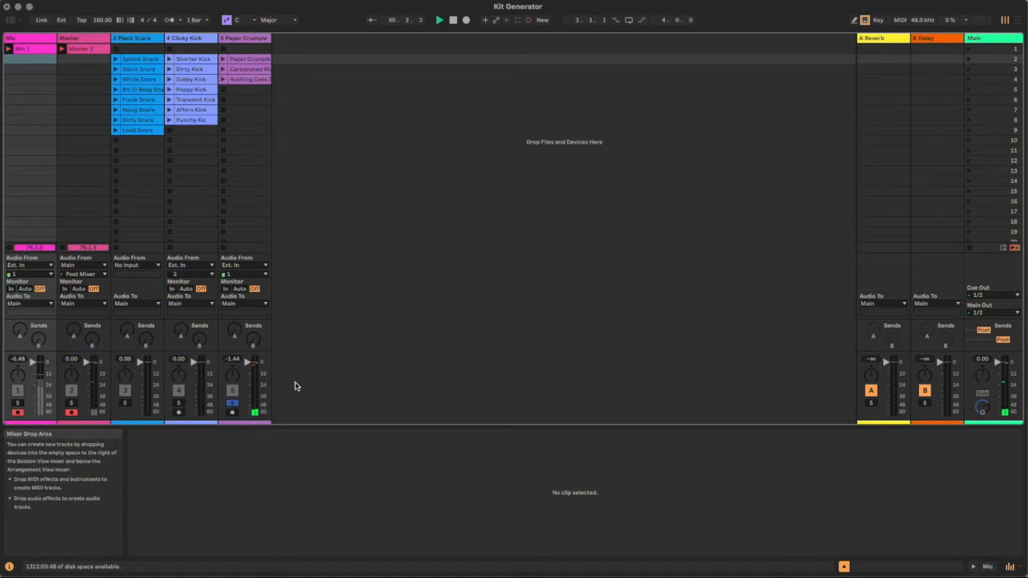
click(232, 403)
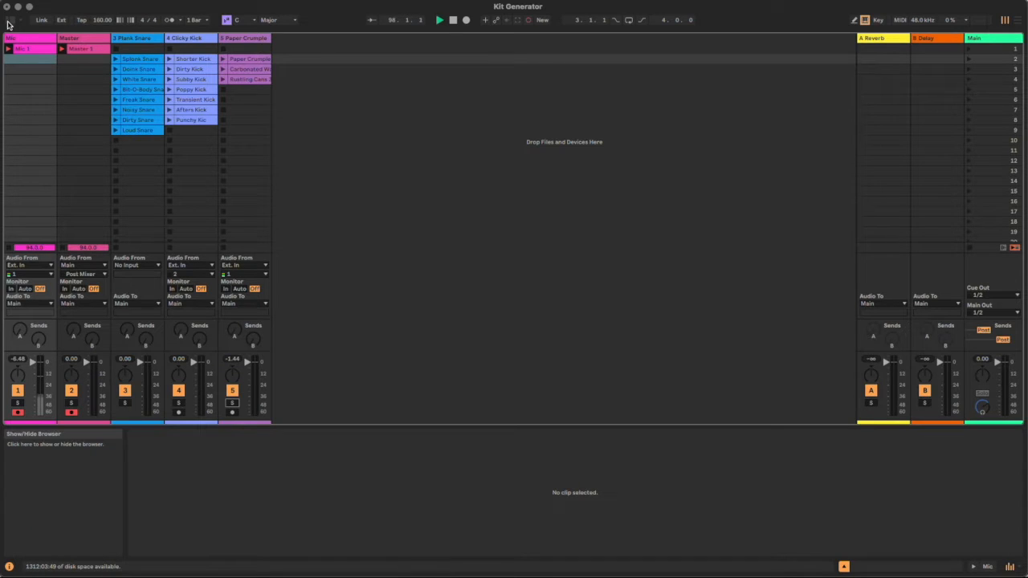
Show the browser, clear the old search in Instruments, and add a Drum Rack on a new track
click(7, 23)
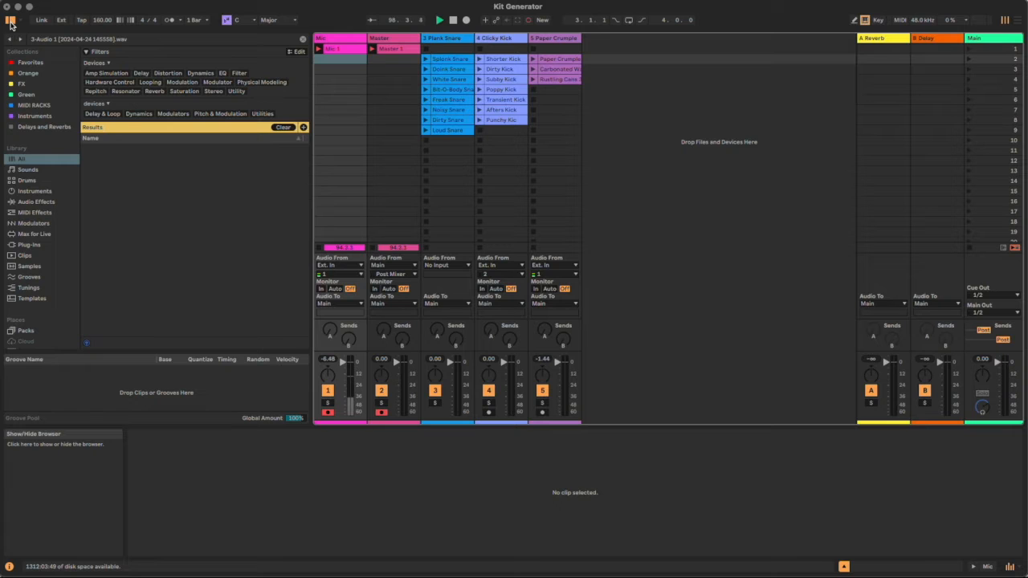
click(56, 193)
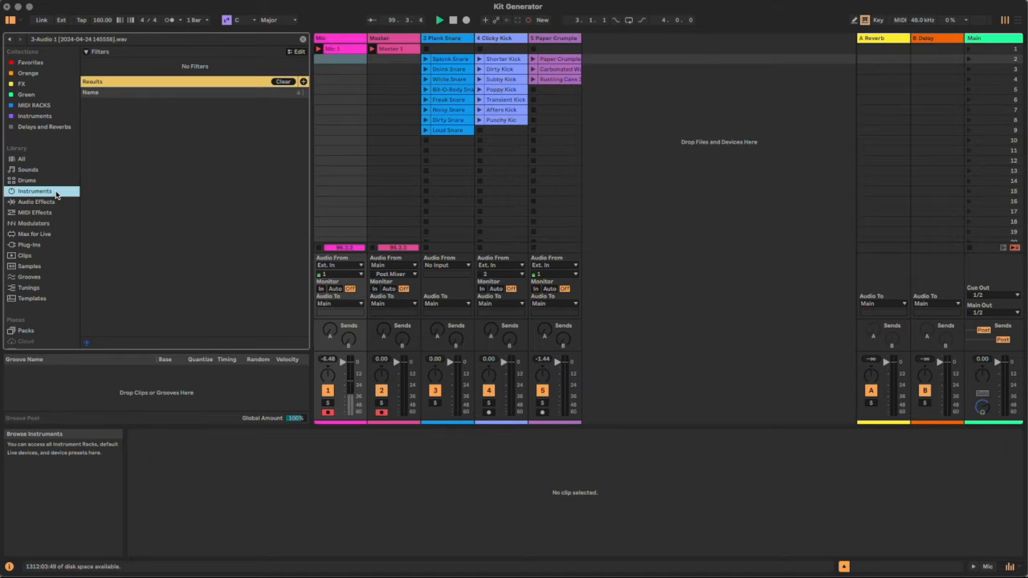
click(303, 39)
drag(112, 208, 594, 55)
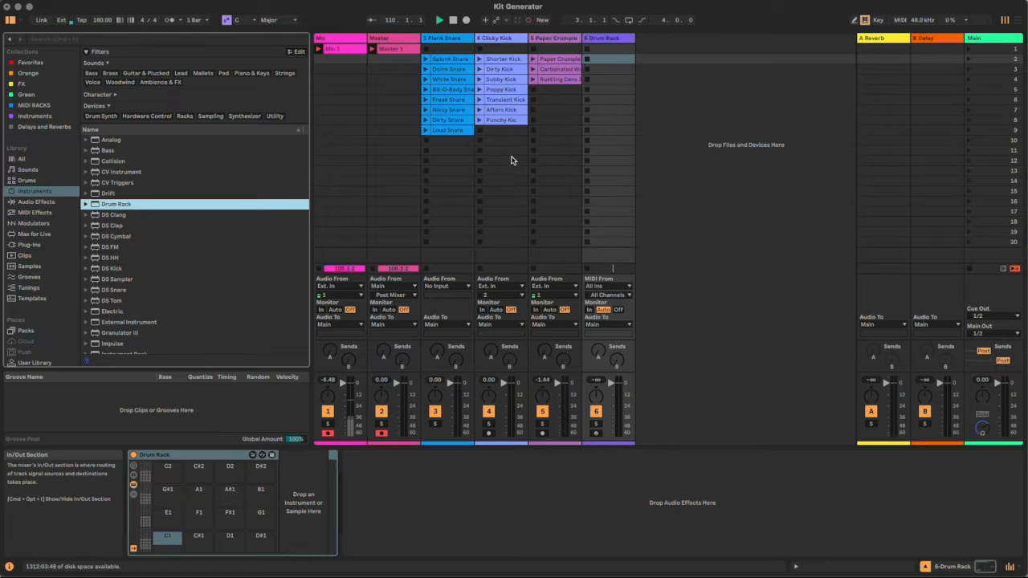
Load the Shorter Kick clip from the Clicky Kick track onto pad C1 of the Drum Rack
click(504, 59)
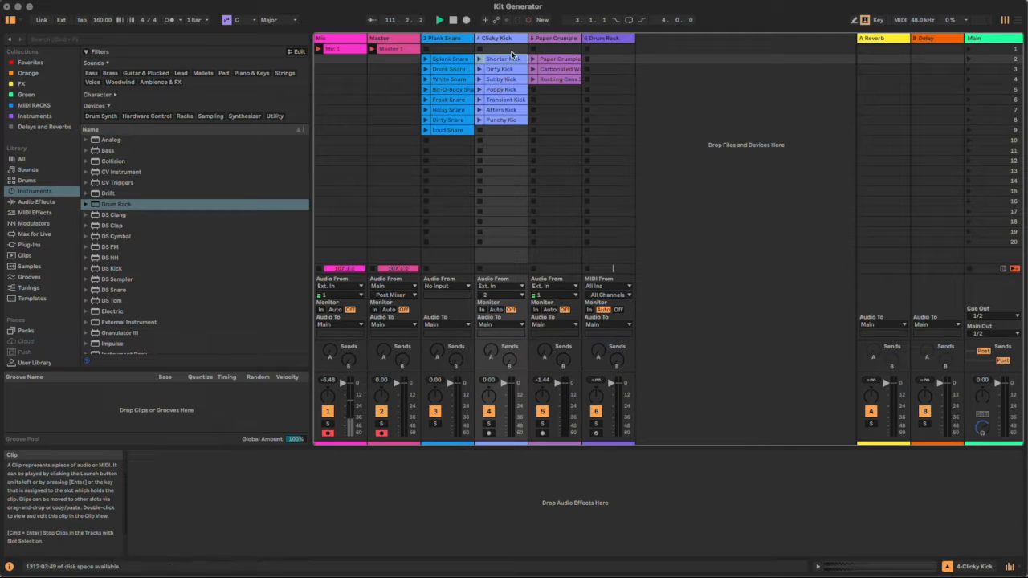
click(610, 40)
drag(500, 62, 160, 540)
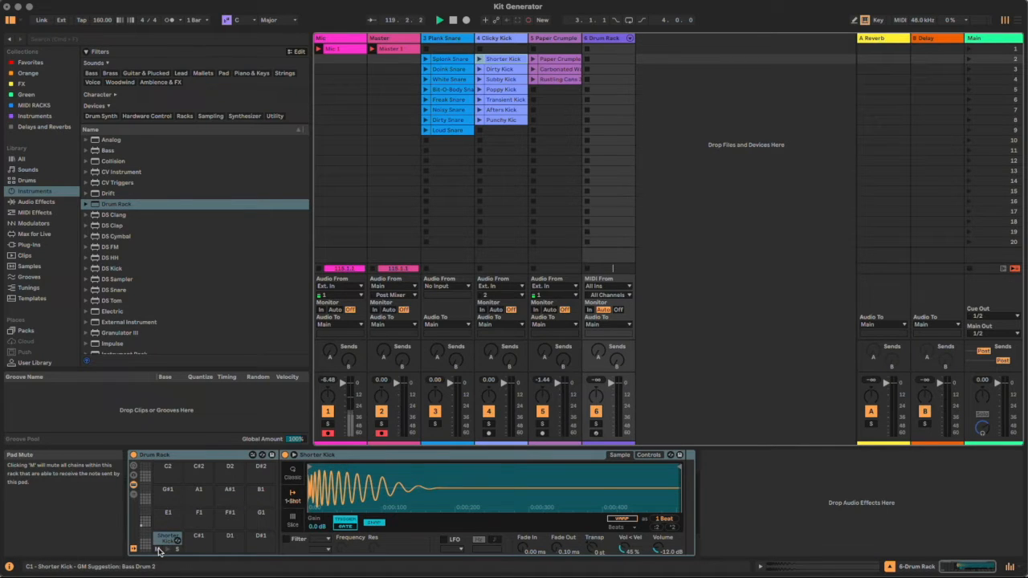
Group the Shorter Kick device into an Instrument Rack and show the rack's chain list and macro controls
click(293, 455)
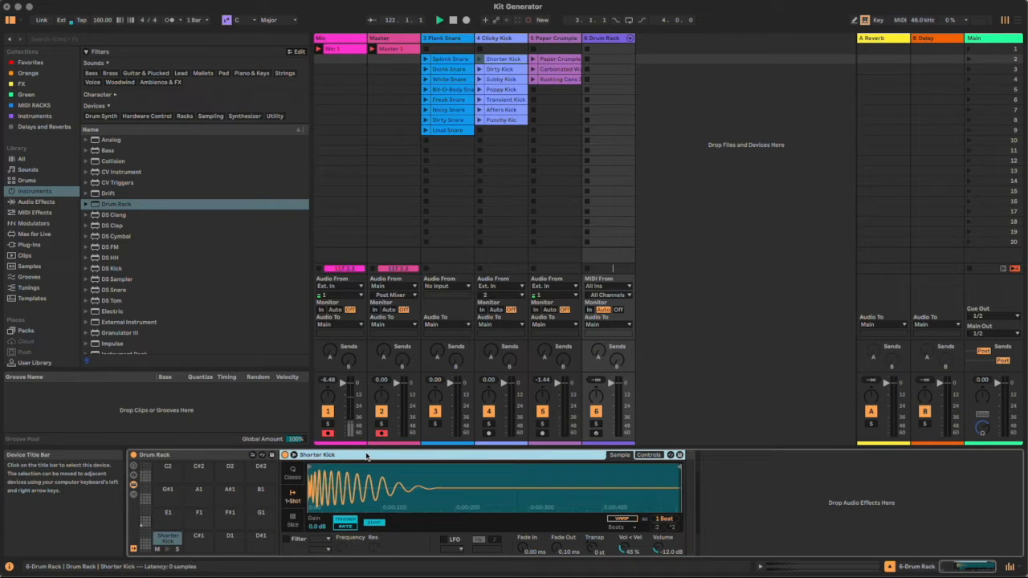
key(ctrl+g)
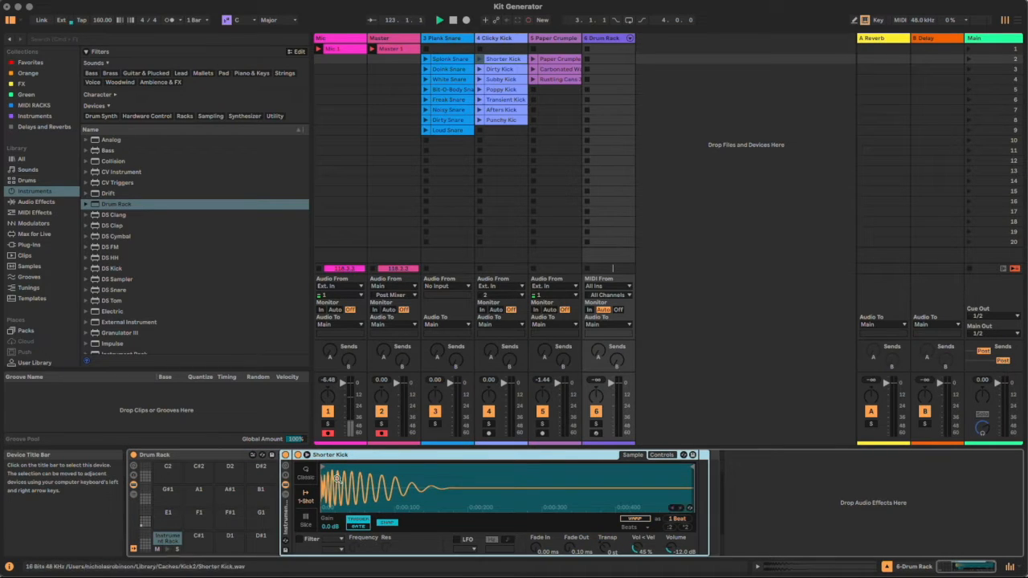
click(286, 495)
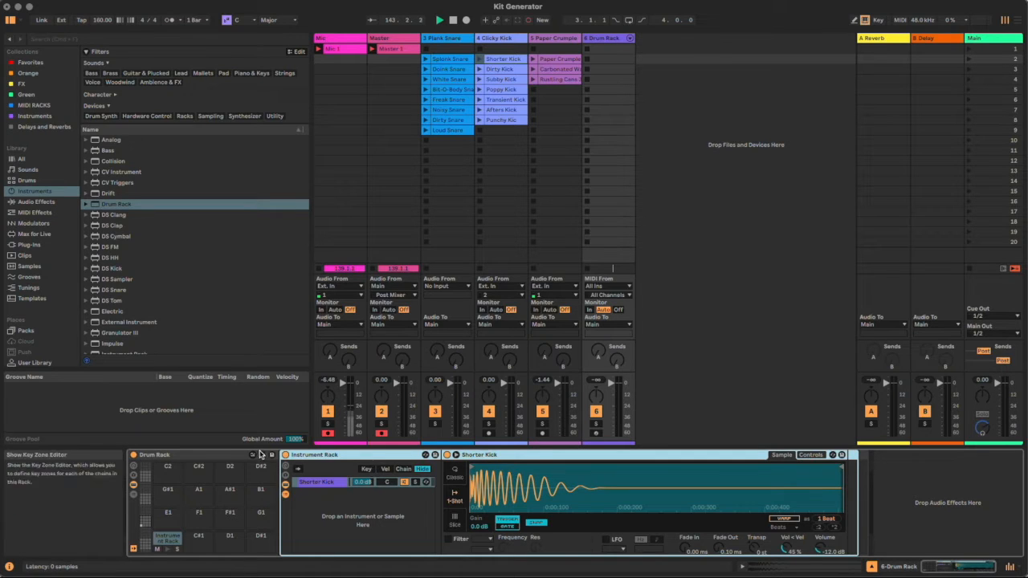
click(286, 471)
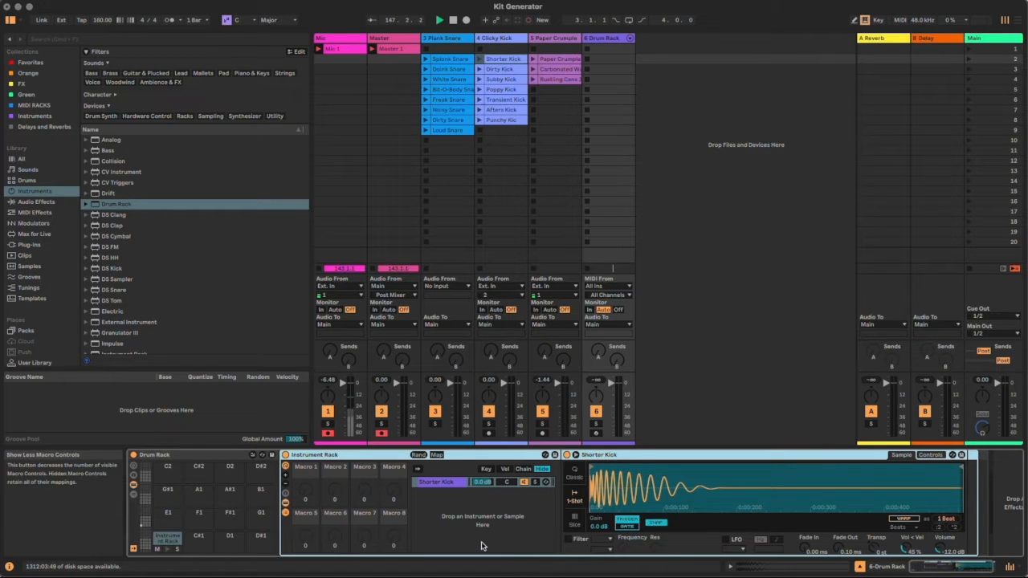
Map the Shorter Kick's Transpose parameter to Macro 2 of the Instrument Rack
click(436, 455)
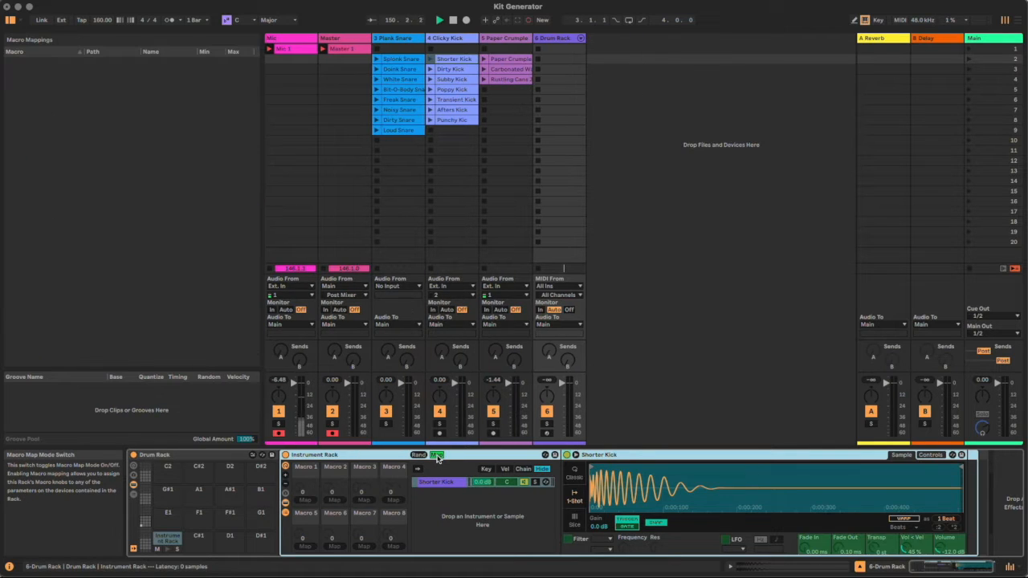
click(877, 550)
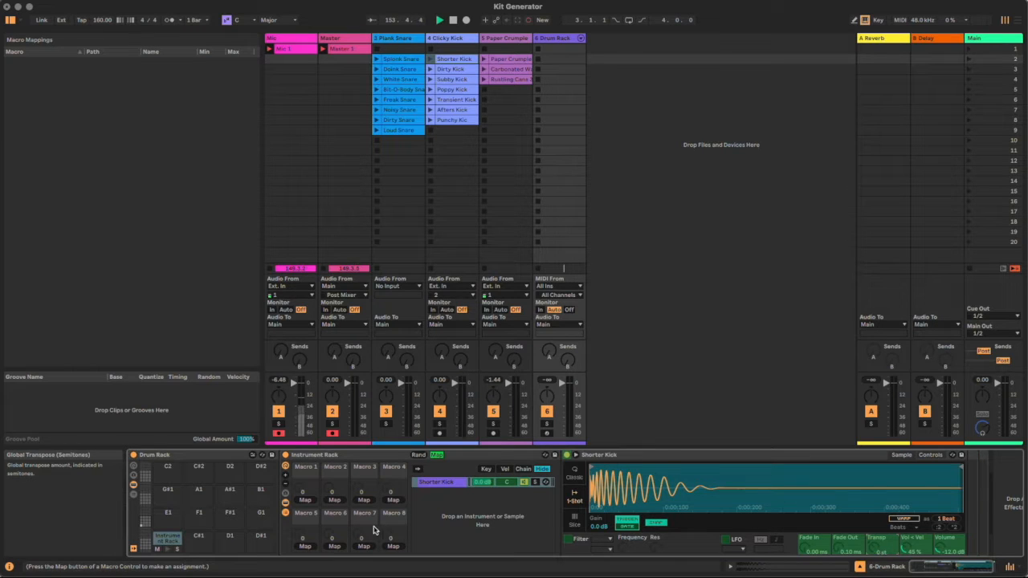
click(335, 500)
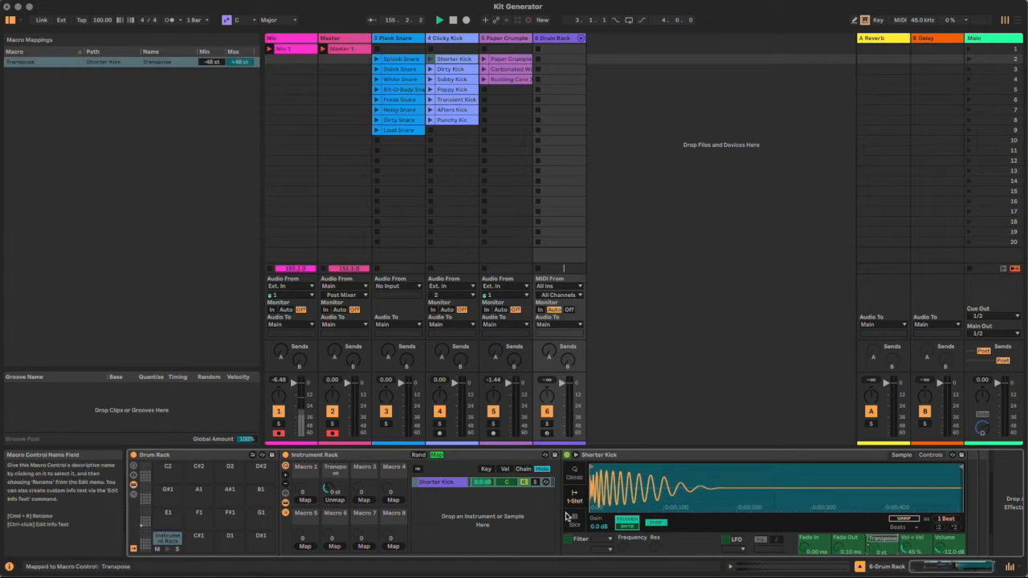
Limit the Transpose macro mapping to a range of -12 st to +12 st and leave map mode
click(214, 64)
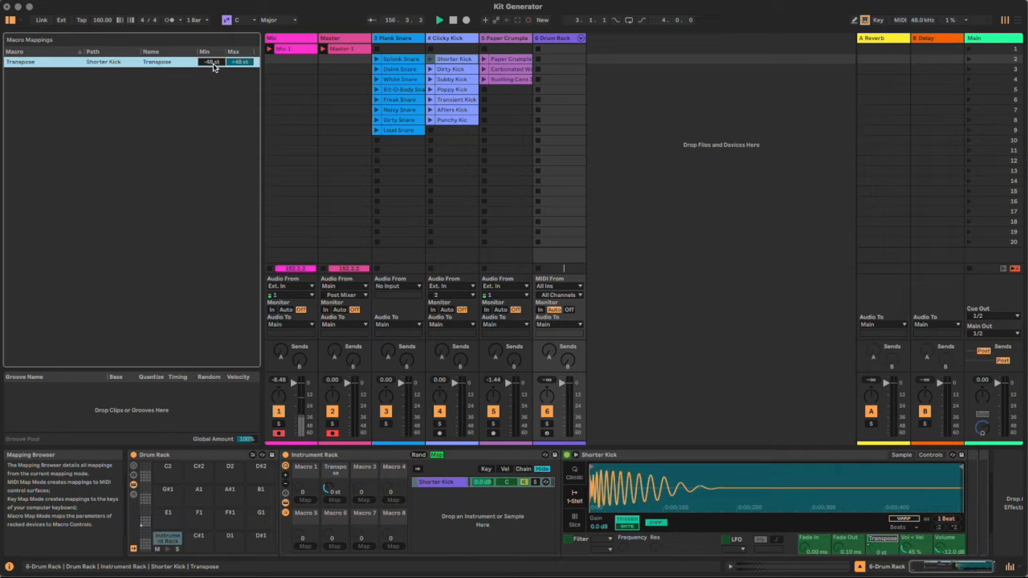
text(-12)
click(235, 64)
text(12)
key(Return)
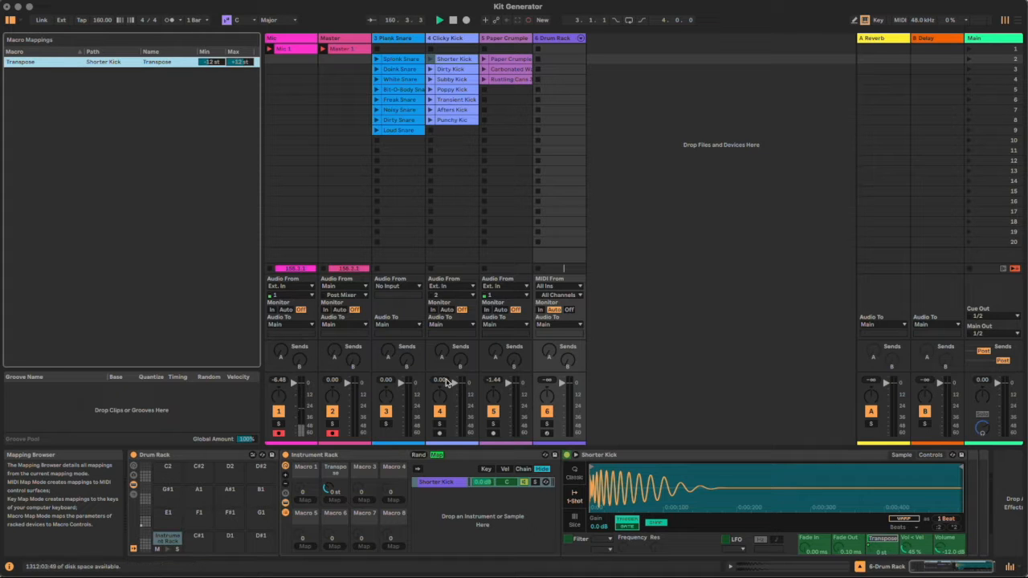
click(438, 455)
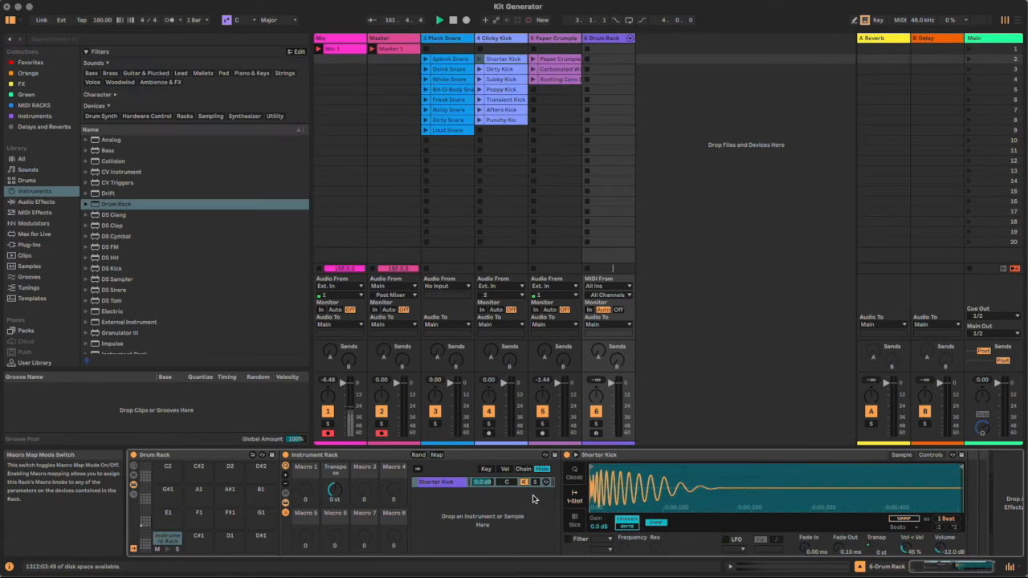
Enable the Shorter Kick's filter and map its Frequency parameter to Macro 3
click(569, 540)
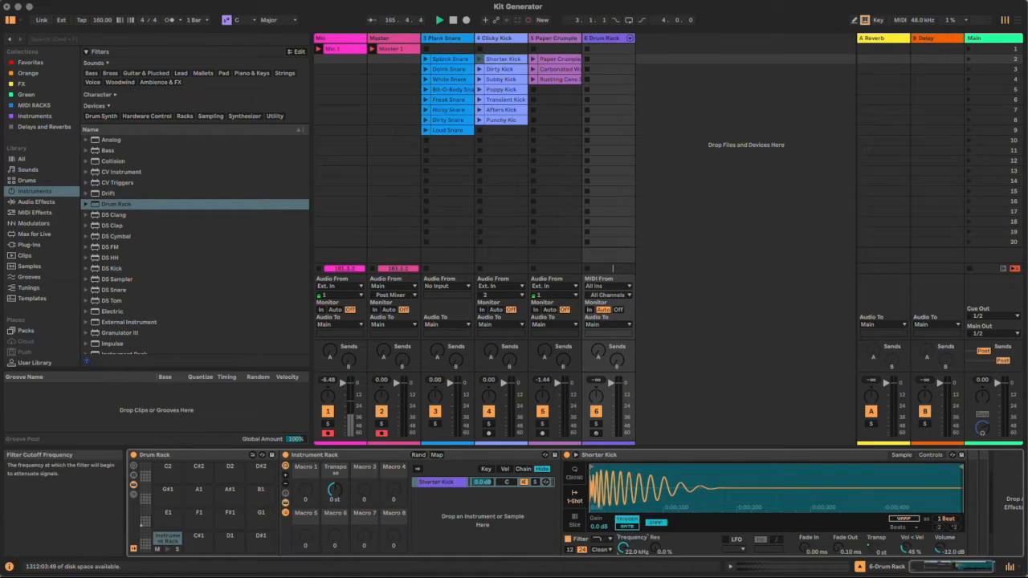
click(436, 454)
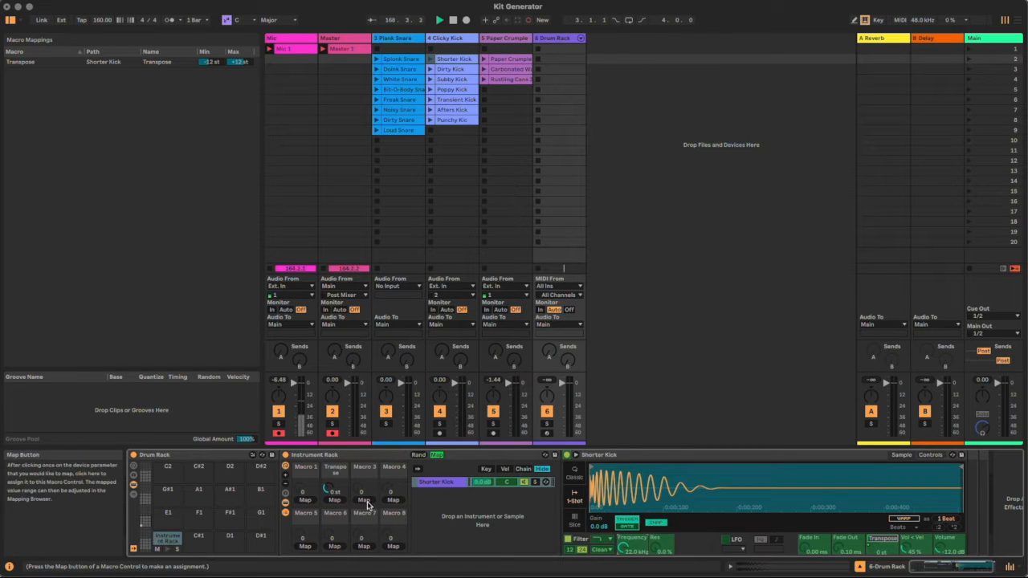
click(367, 503)
click(436, 454)
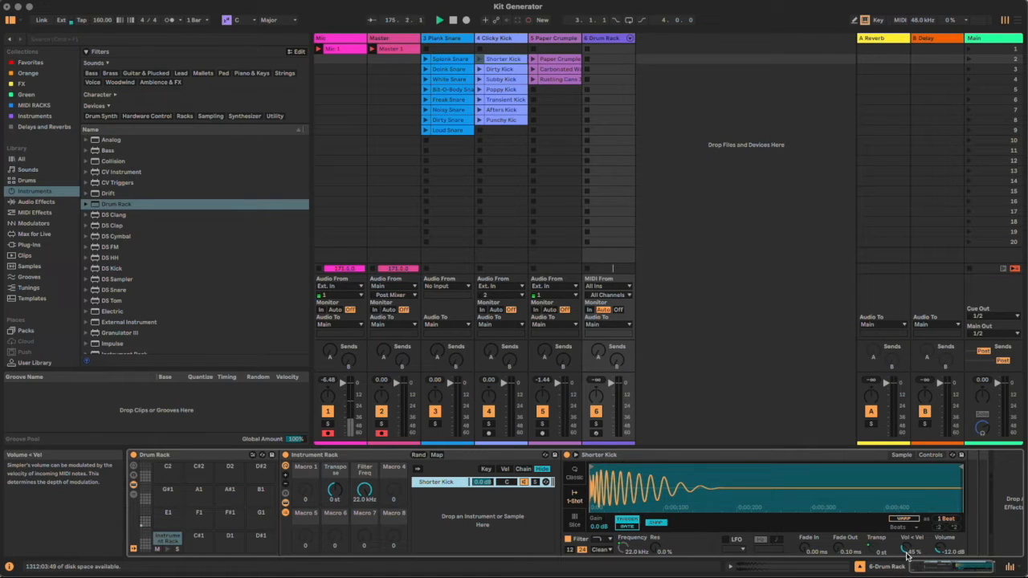
Map the Shorter Kick's Vol < Vel parameter to Macro 4 and leave map mode
click(435, 456)
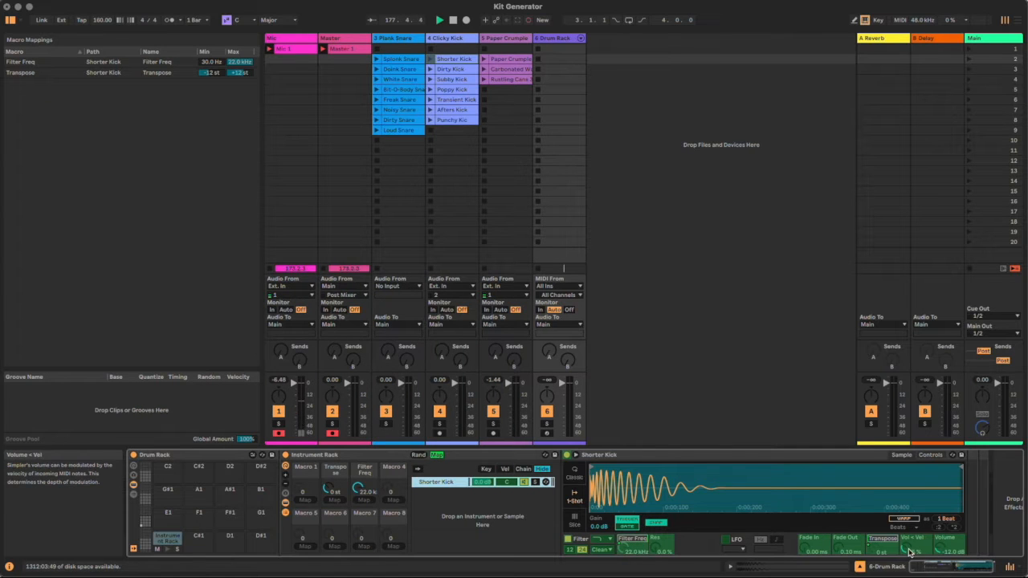
click(910, 551)
click(393, 500)
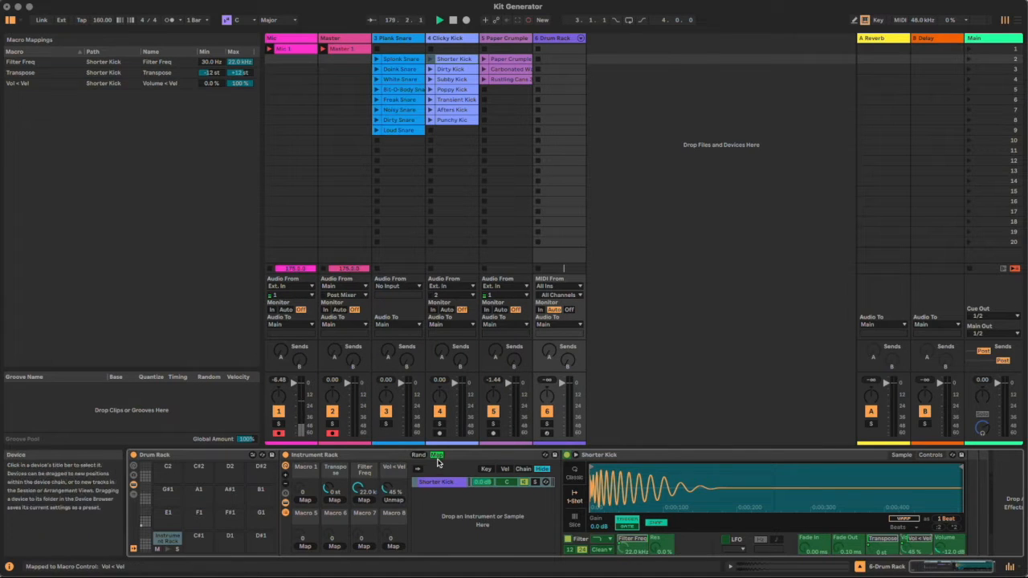
click(436, 456)
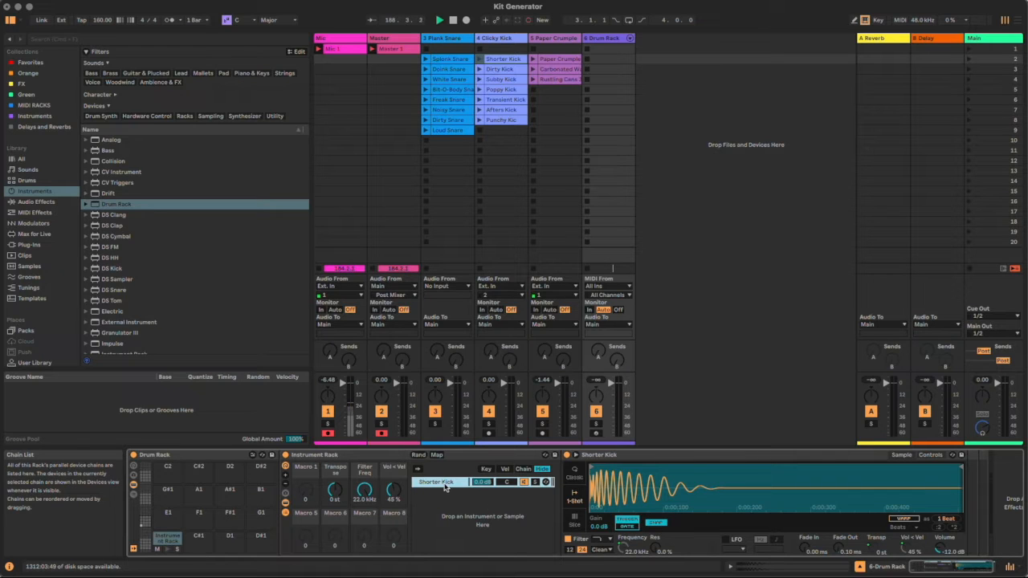
Duplicate the Shorter Kick chain in the Instrument Rack six times, giving one chain per clip on the Clicky Kick track
click(499, 89)
click(499, 100)
click(500, 109)
click(500, 122)
click(598, 40)
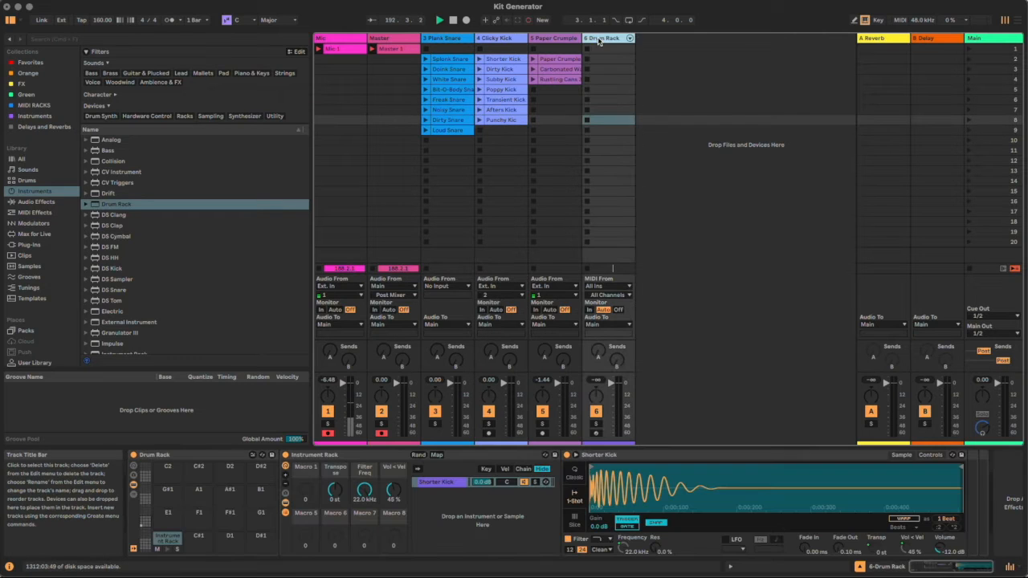
click(453, 485)
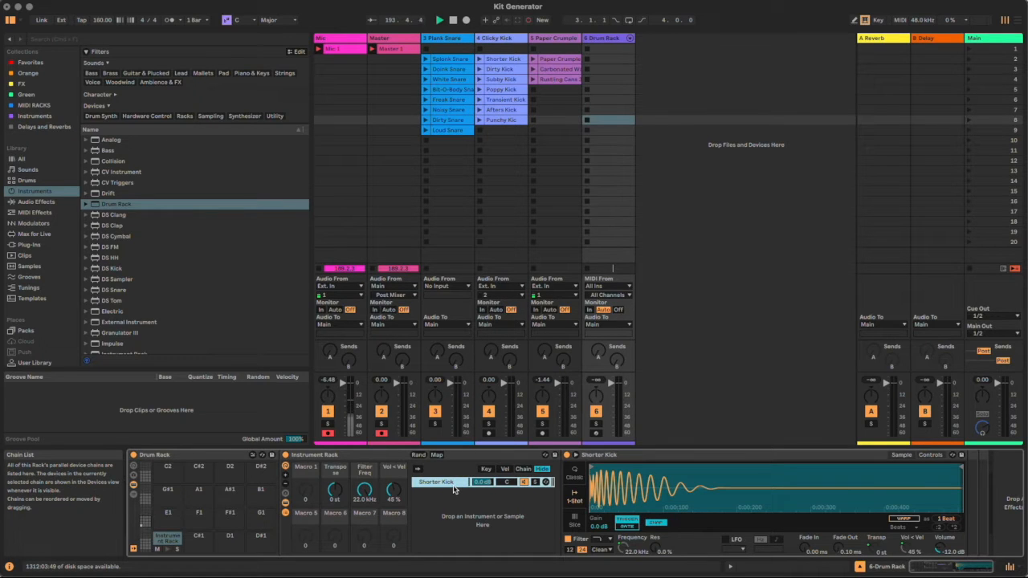
key(super+d)
key(super+d)
key(super+d)
key(super+d)
key(super+d)
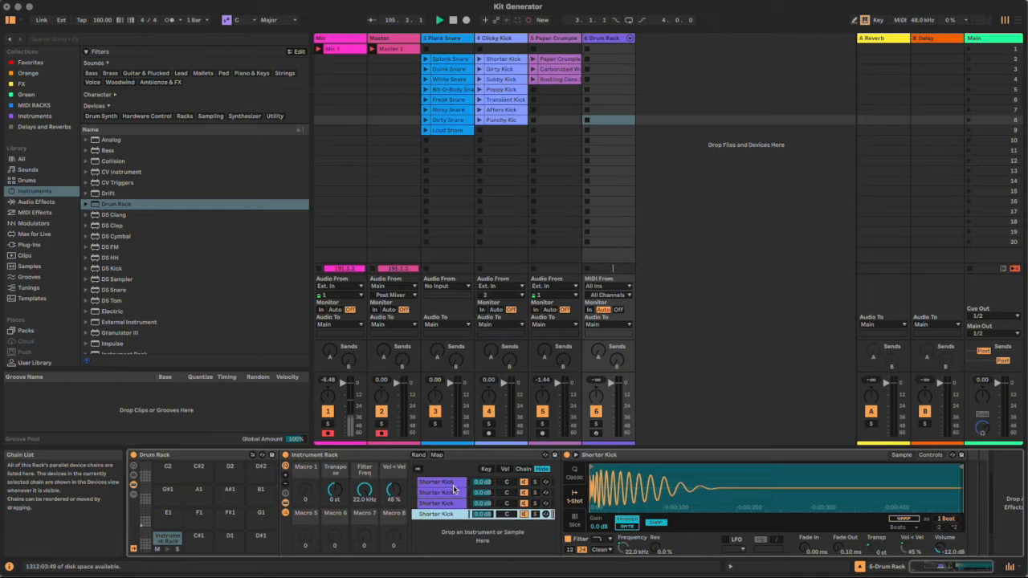
key(super+d)
Replace the sample in the second chain of the Instrument Rack with the Dirty Kick clip
click(452, 492)
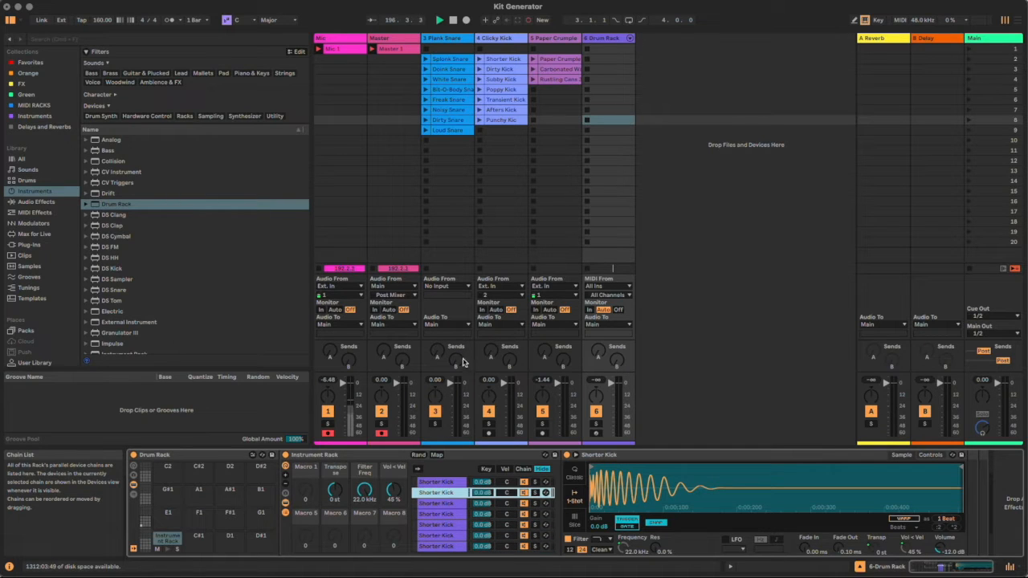
drag(502, 70, 651, 478)
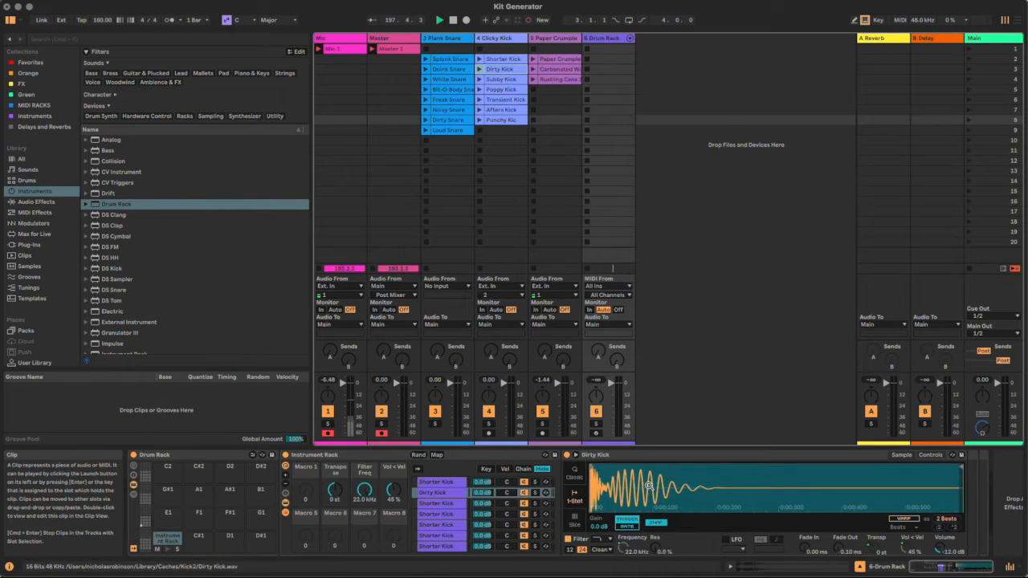
Replace the samples in the third, fourth and fifth chains with the Subby Kick, Poppy Kick and Transient Kick clips
click(444, 504)
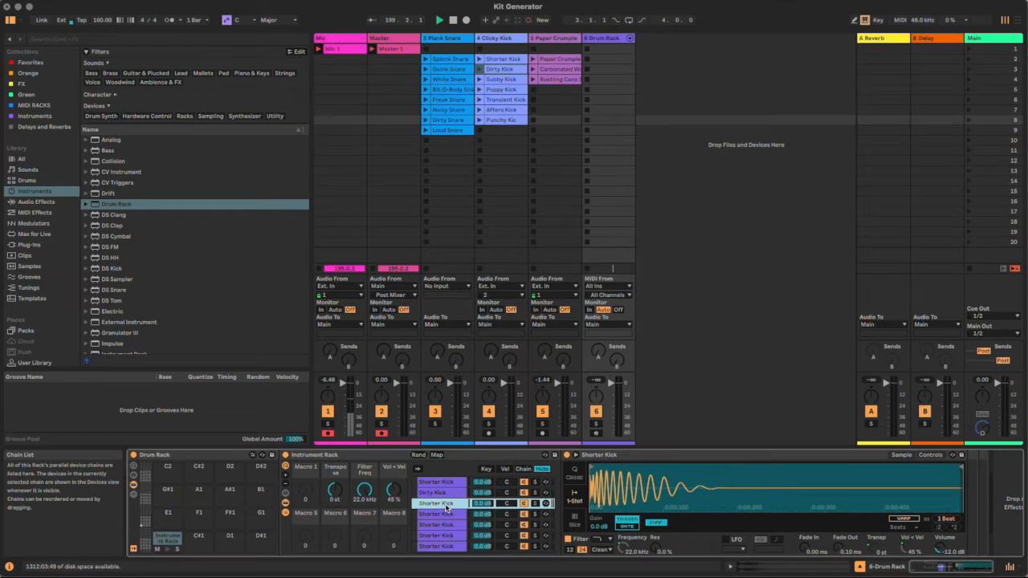
drag(501, 80, 658, 488)
click(444, 514)
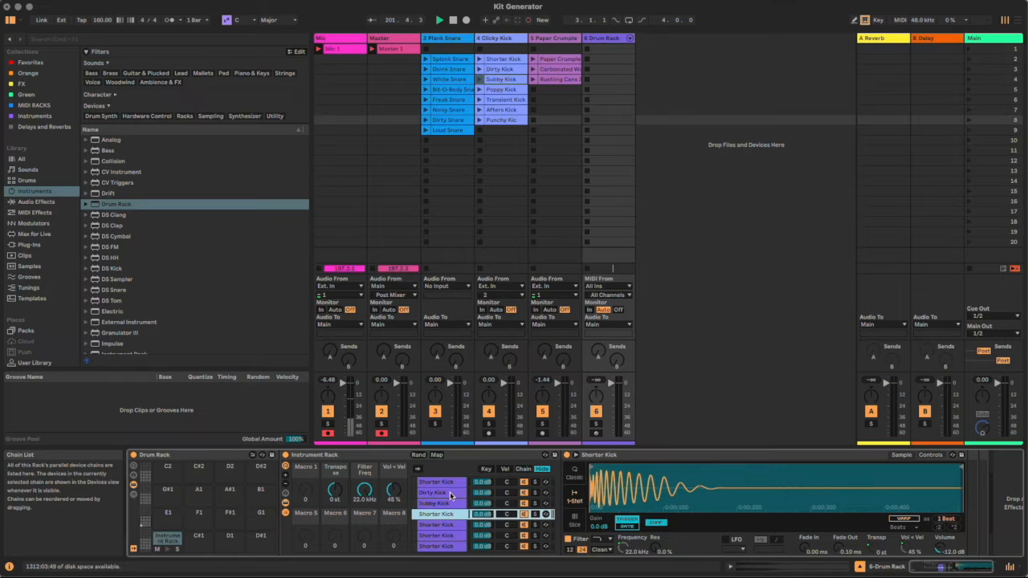
drag(509, 90, 666, 483)
click(446, 524)
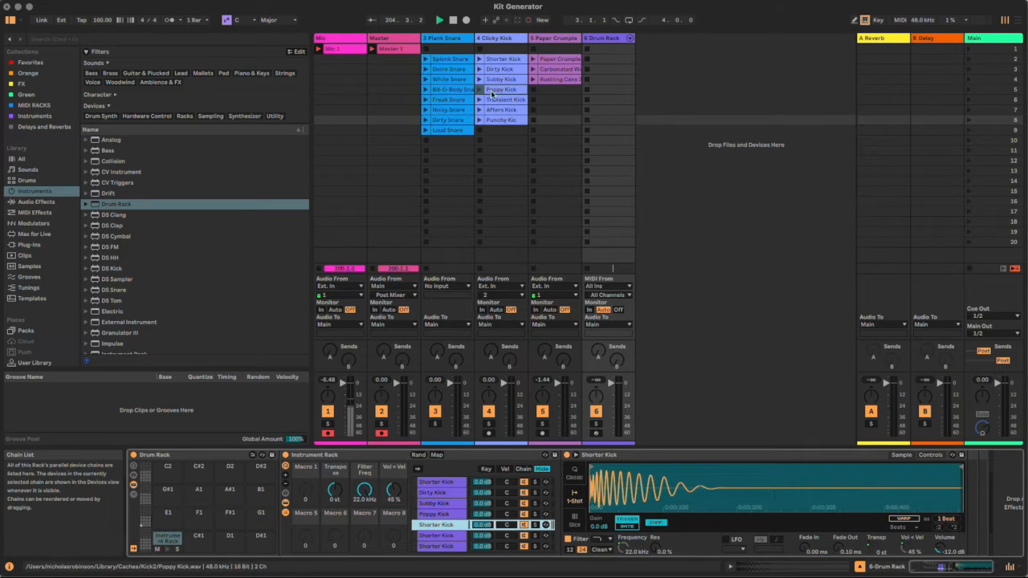
drag(498, 100, 658, 489)
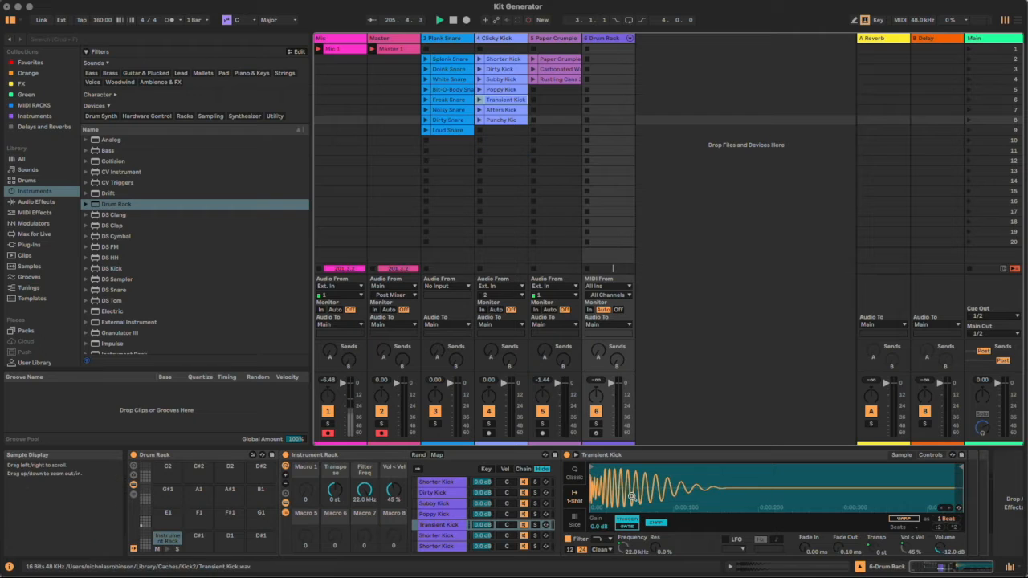
Replace the samples in the last two chains with the Afters Kick and Punchy Kic clips
click(439, 539)
drag(502, 110, 675, 477)
click(450, 547)
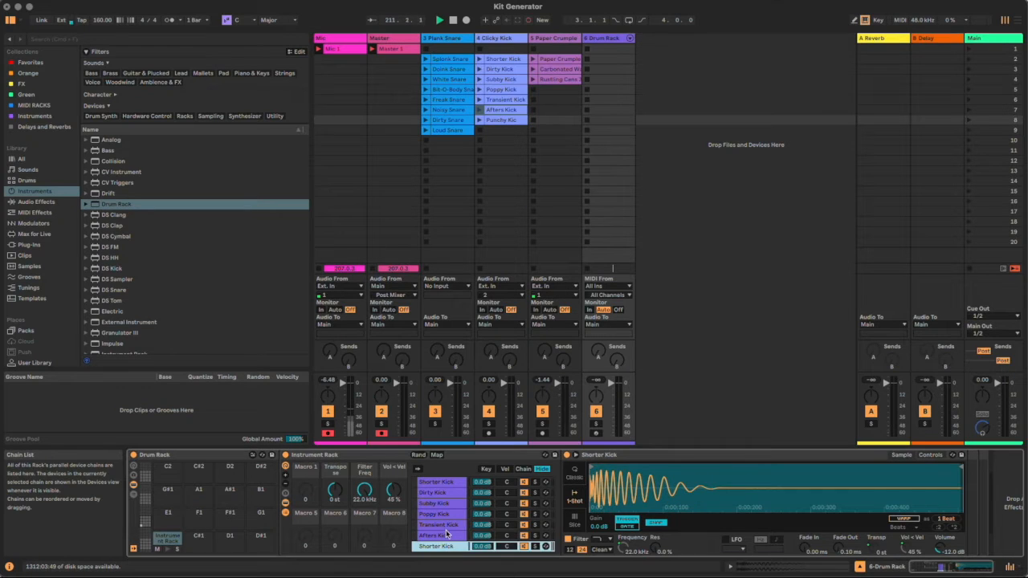
scroll(447, 535, down, 2)
drag(496, 120, 646, 496)
Try the Filter Freq and Transpose macros on different kick chains, leaving Filter Freq at 522 Hz and Transpose at 0 st
drag(365, 498, 364, 554)
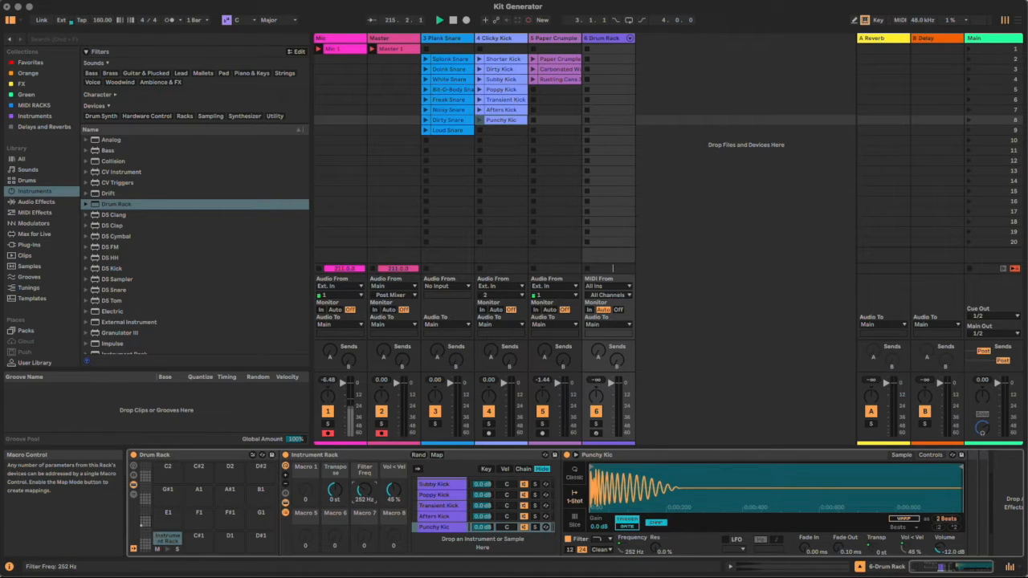
click(439, 484)
drag(365, 491, 335, 485)
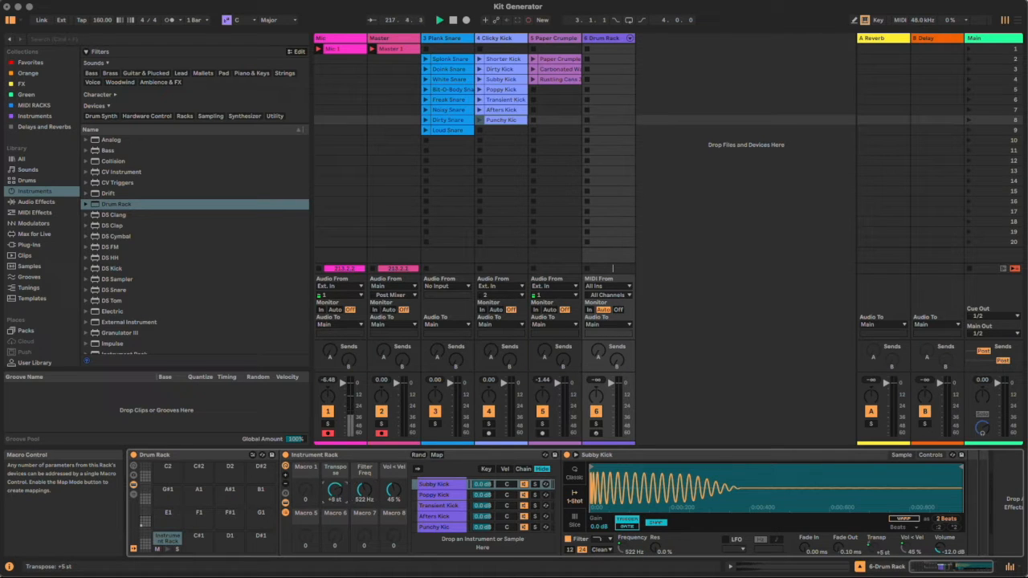
scroll(440, 504, up, 2)
click(438, 492)
drag(335, 488, 337, 493)
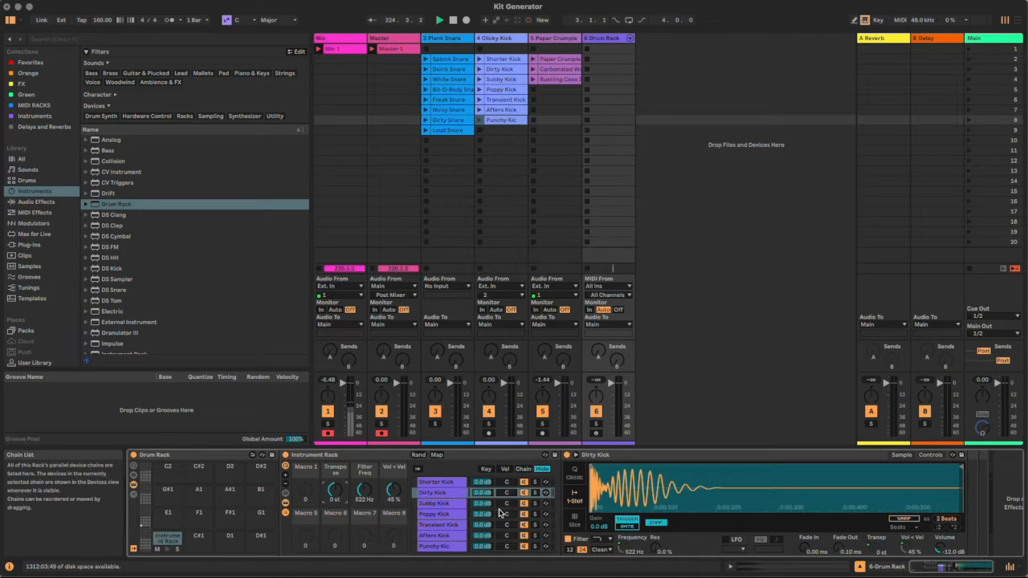
Stagger the chain select zones so Dirty Kick through Punchy Kic occupy positions 1 to 6, and return the chain selector to 0
click(523, 469)
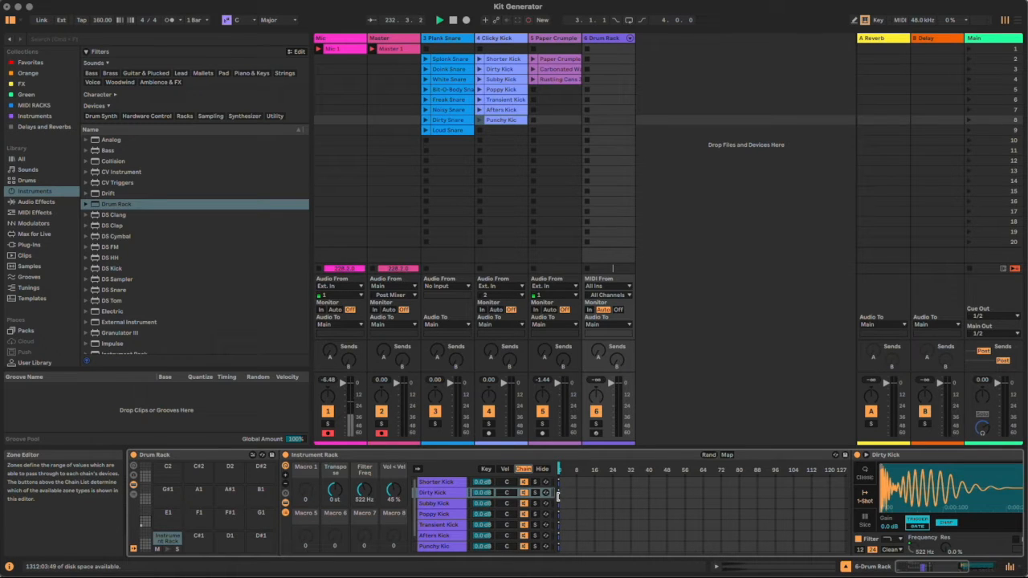
click(560, 492)
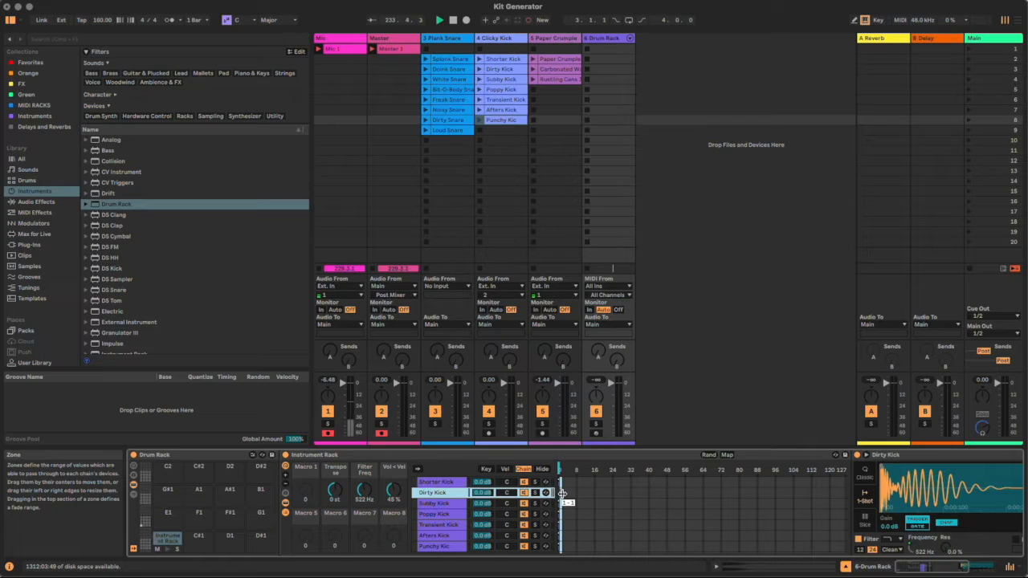
click(563, 504)
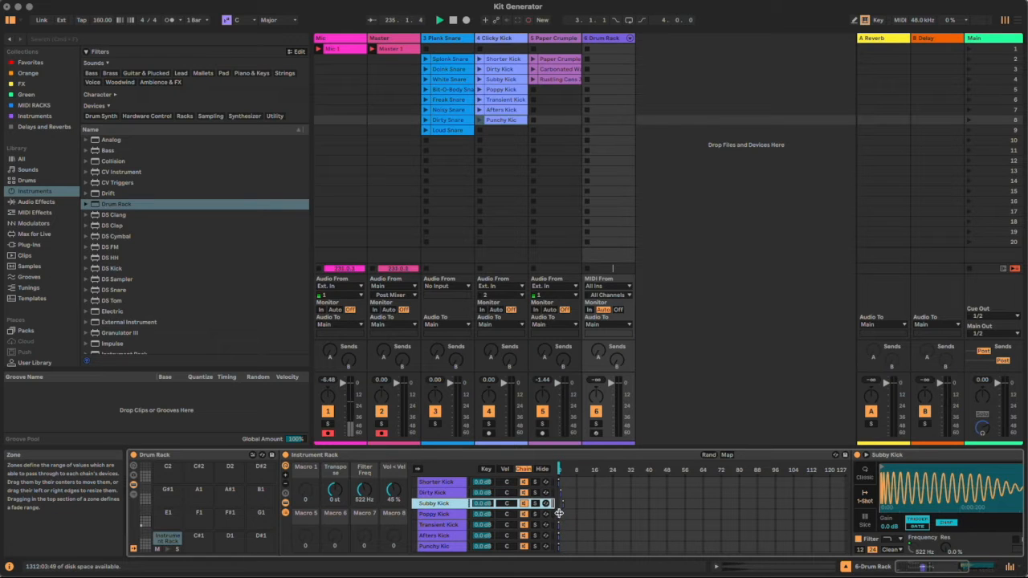
click(560, 514)
click(560, 525)
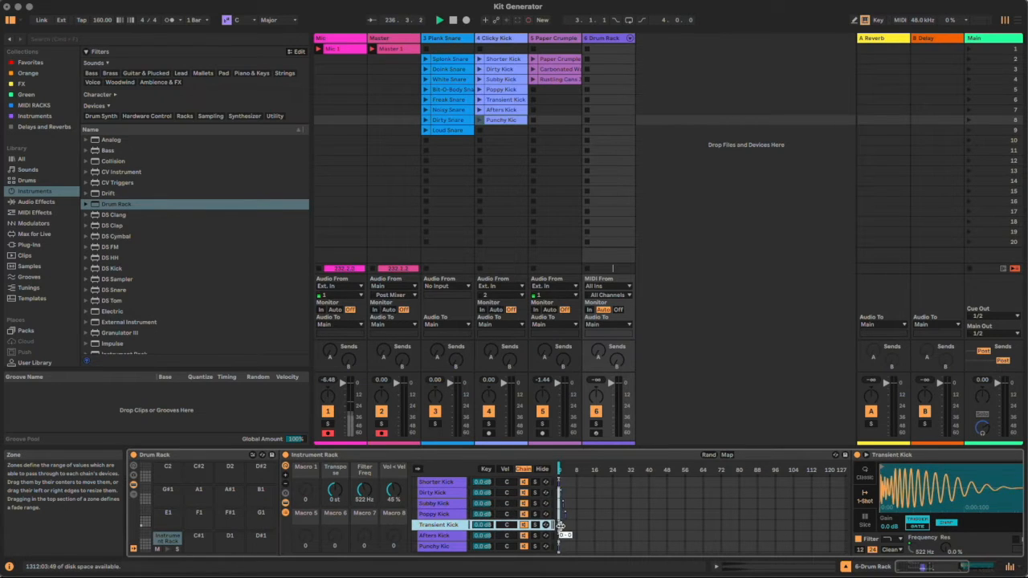
click(559, 535)
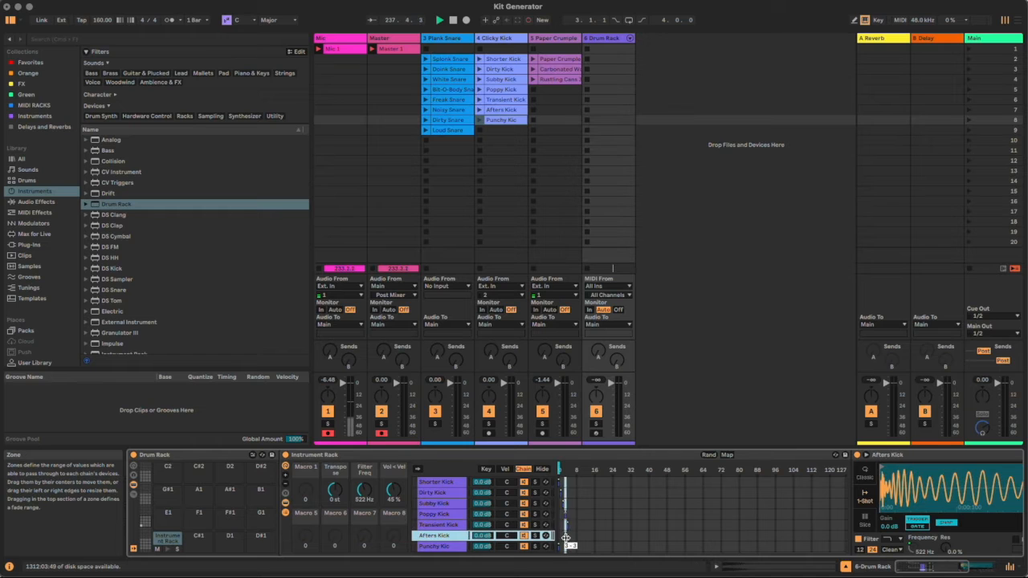
click(568, 546)
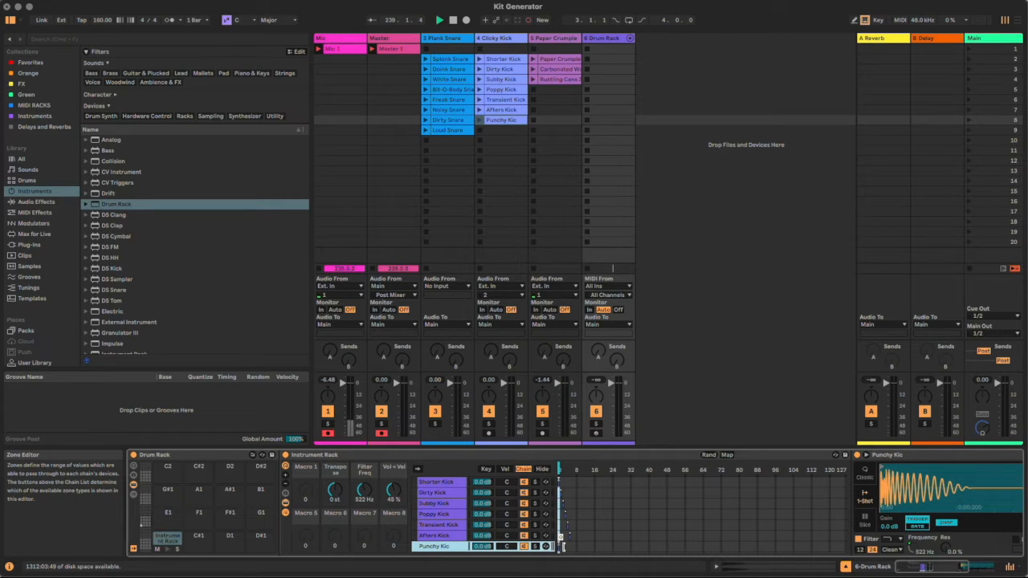
drag(572, 547, 573, 549)
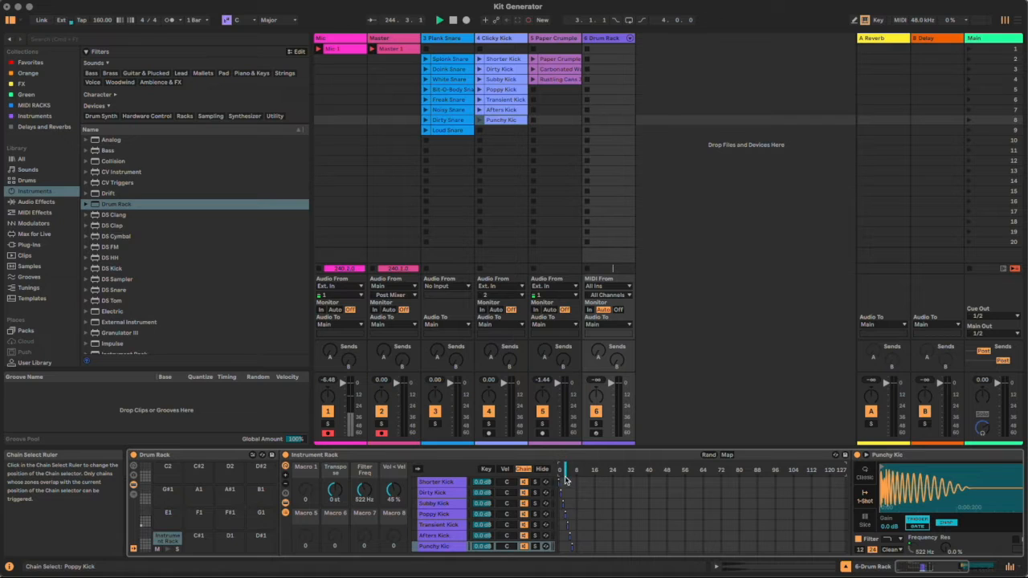
mouse_move(566, 472)
mouse_down()
mouse_move(577, 472)
mouse_move(559, 472)
mouse_up()
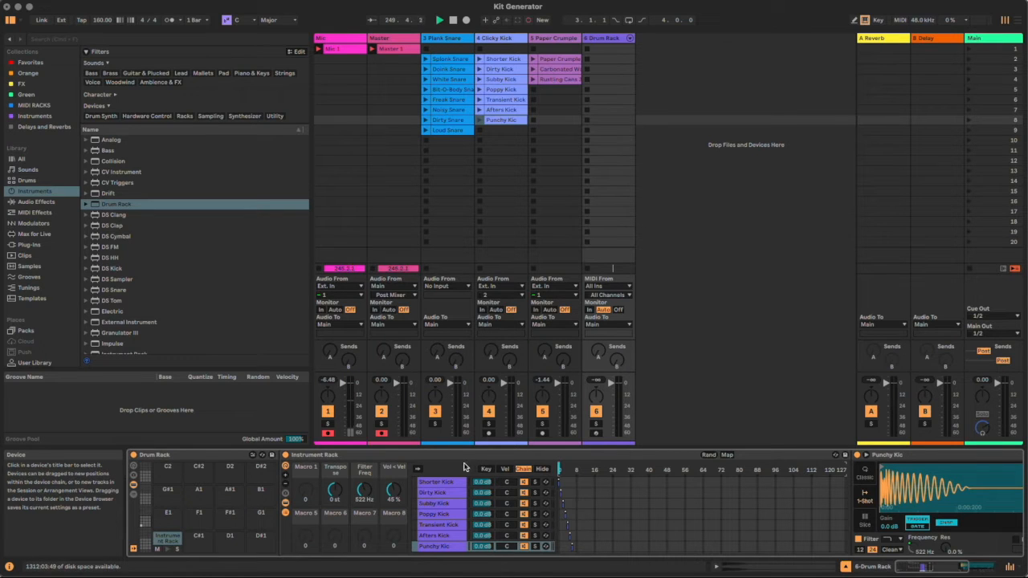
Map the Instrument Rack's Chain Selector to Macro 1 with a maximum of 6, leave map mode and test the macro
click(726, 454)
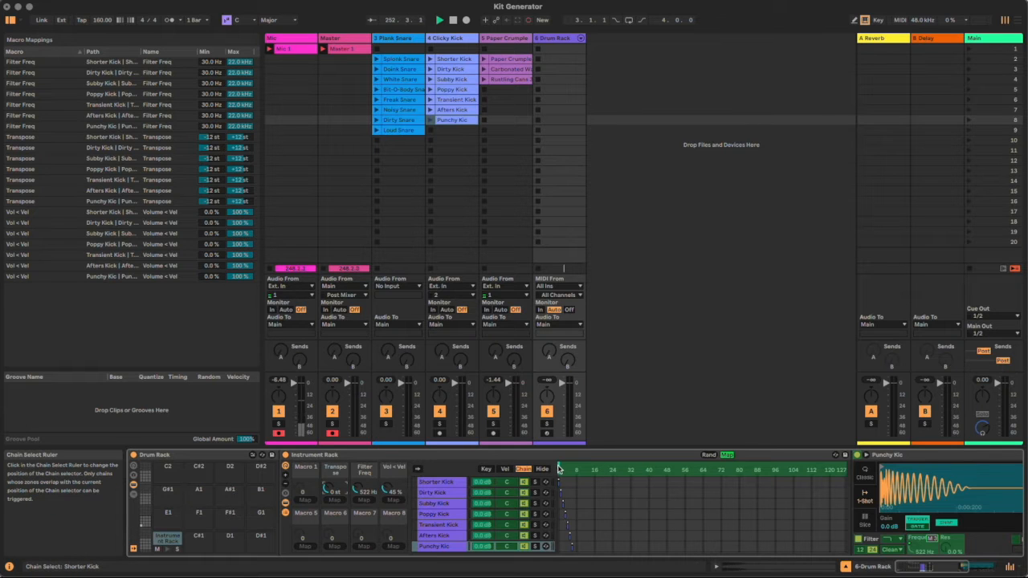
click(303, 500)
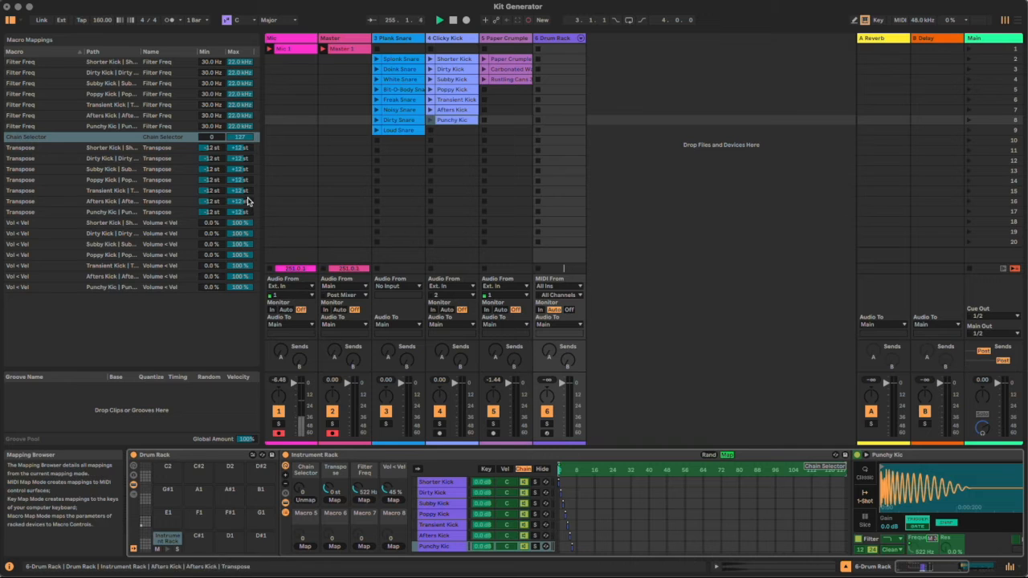
click(238, 139)
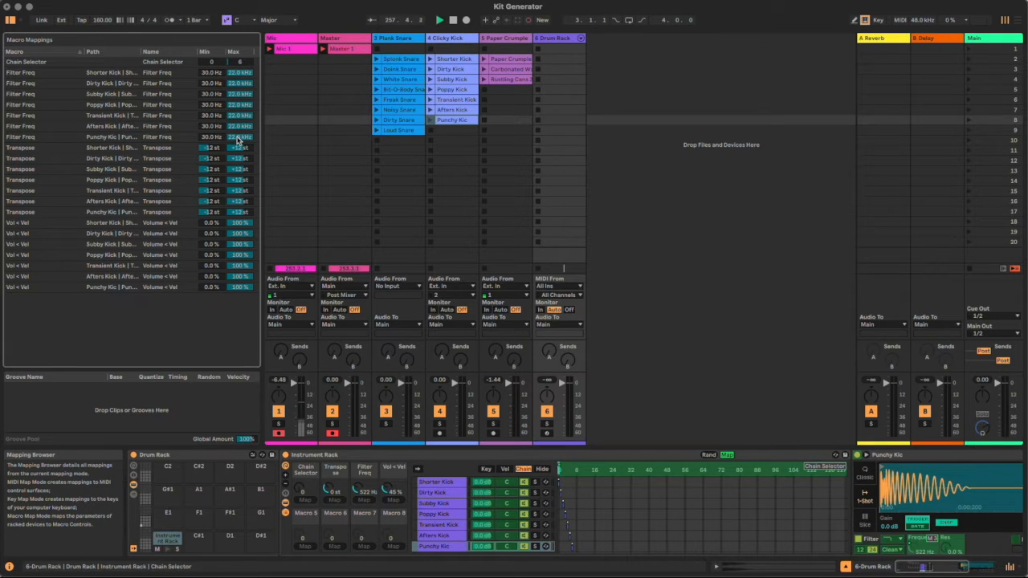
click(727, 454)
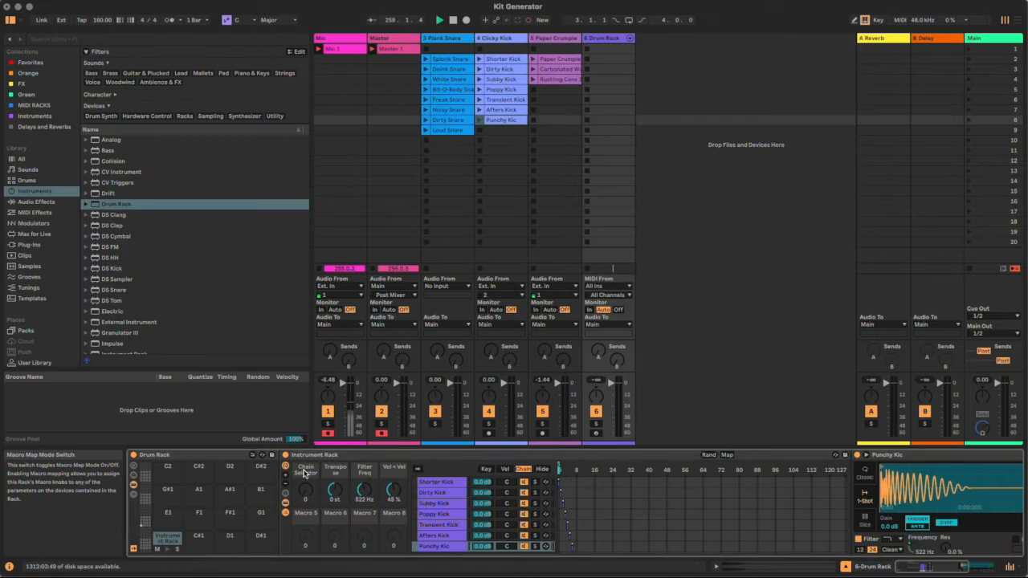
mouse_move(305, 490)
mouse_down()
mouse_move(305, 465)
mouse_move(305, 491)
mouse_up()
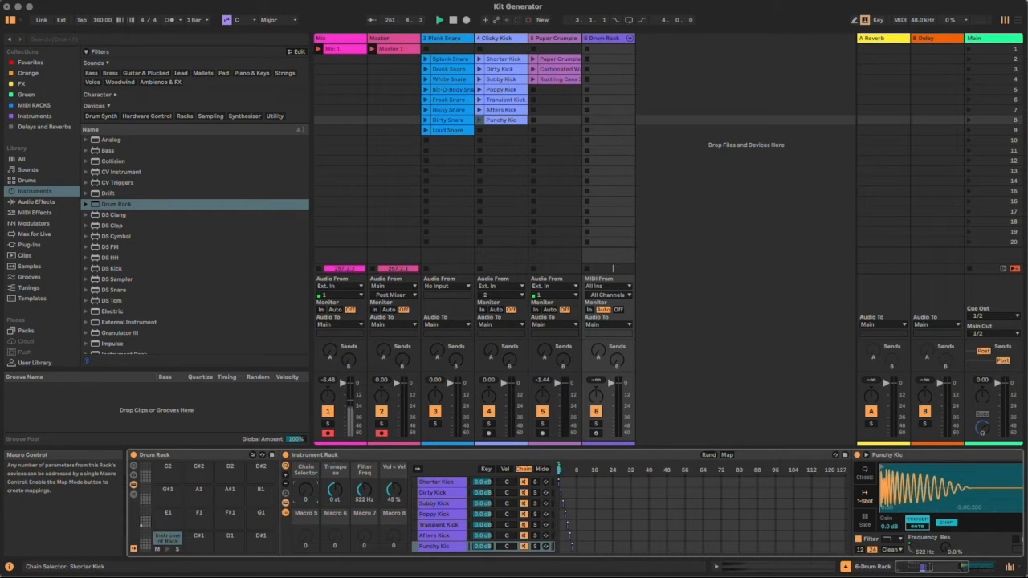
mouse_move(305, 488)
mouse_down()
mouse_move(305, 465)
mouse_move(305, 491)
mouse_up()
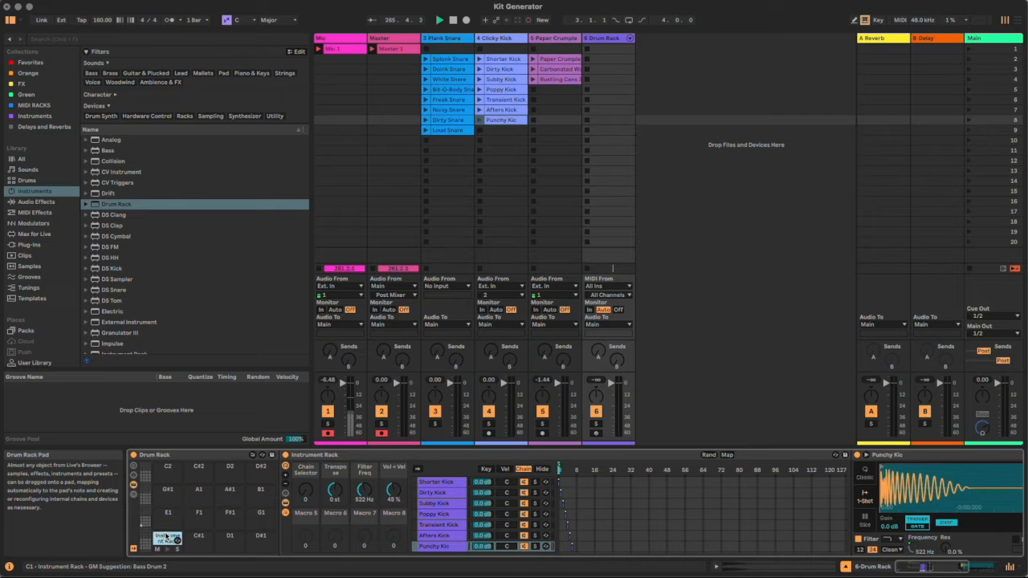
Rename the Drum Rack's C1 pad as Kicks
key(super+r)
text(K)
key(Return)
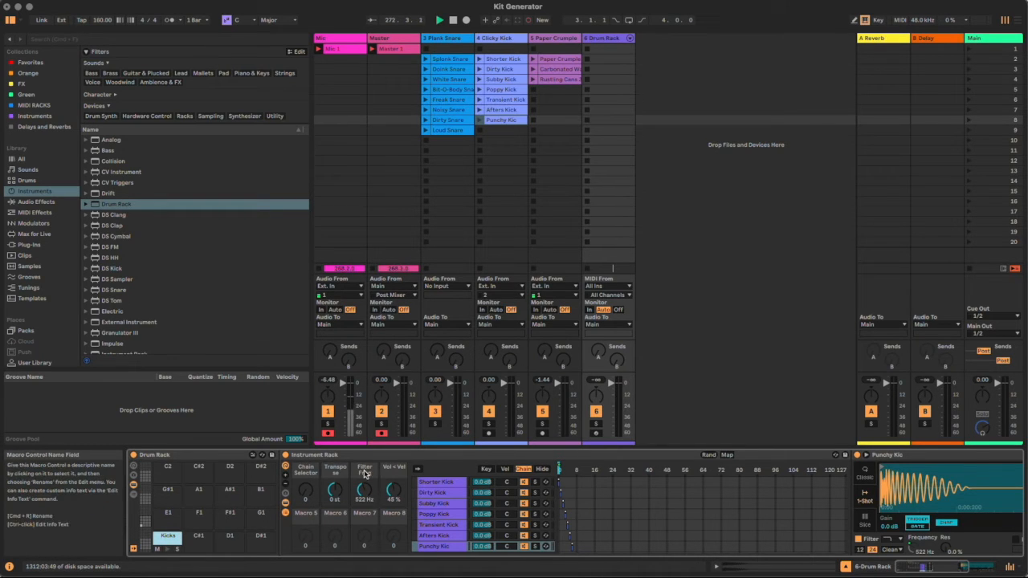
Rename the Instrument Rack as Kick and close the instrument swap mode
click(324, 455)
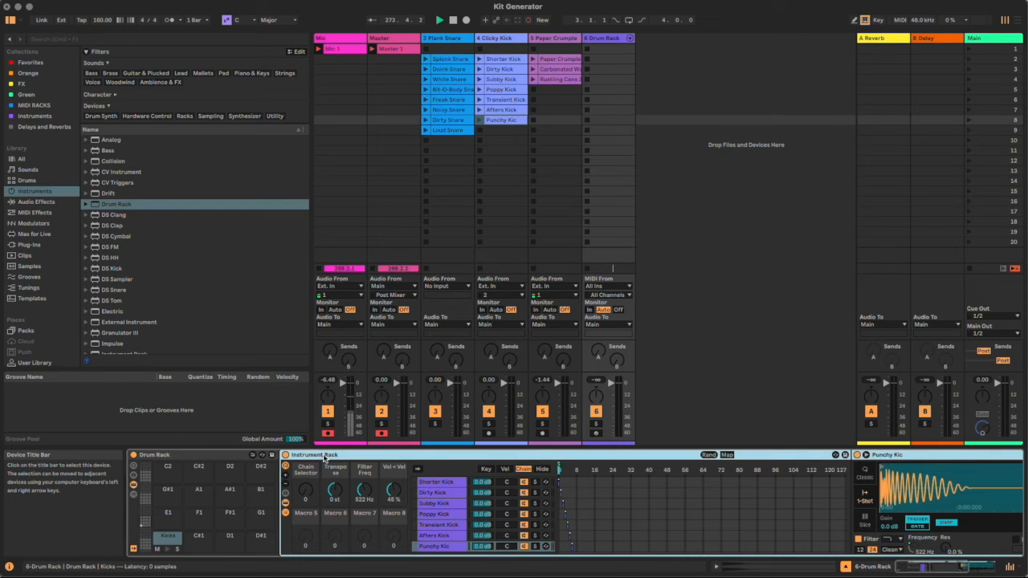
key(super+r)
text(Kic)
text(q)
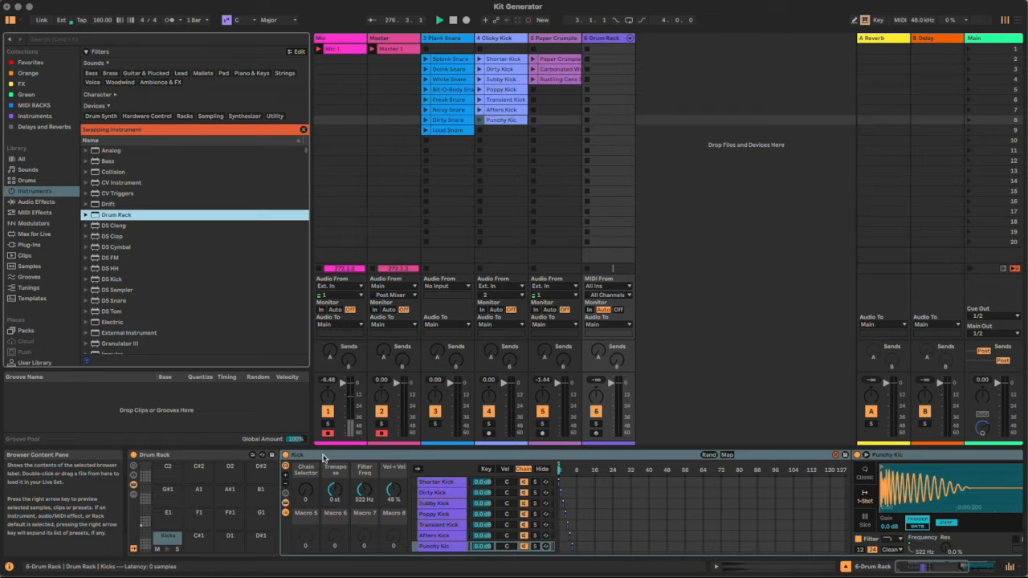
click(302, 130)
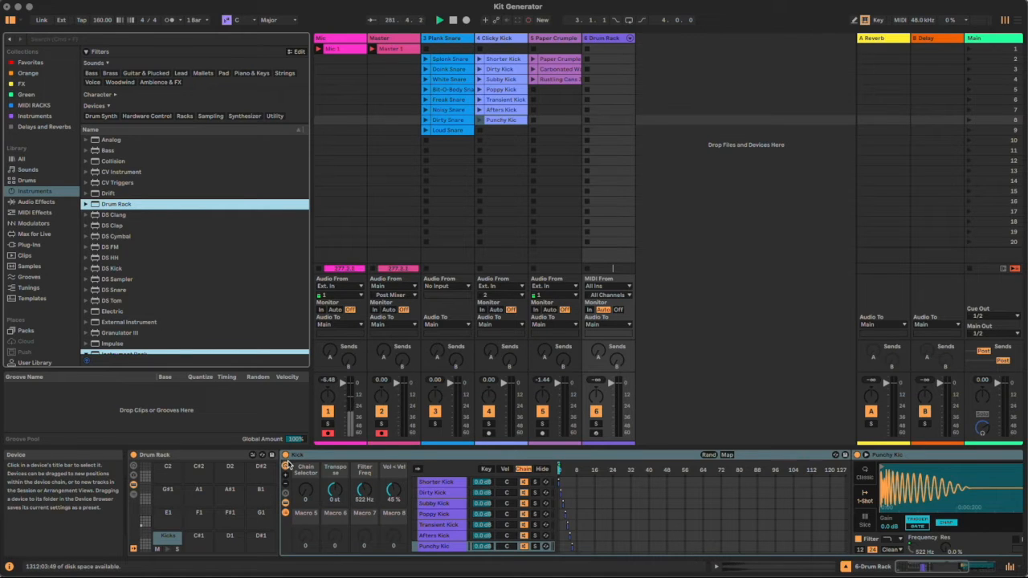
Show the Drum Rack's macro controls, map the Kick rack's Chain Selector macro to Macro 1 and name it Kick Select
click(134, 470)
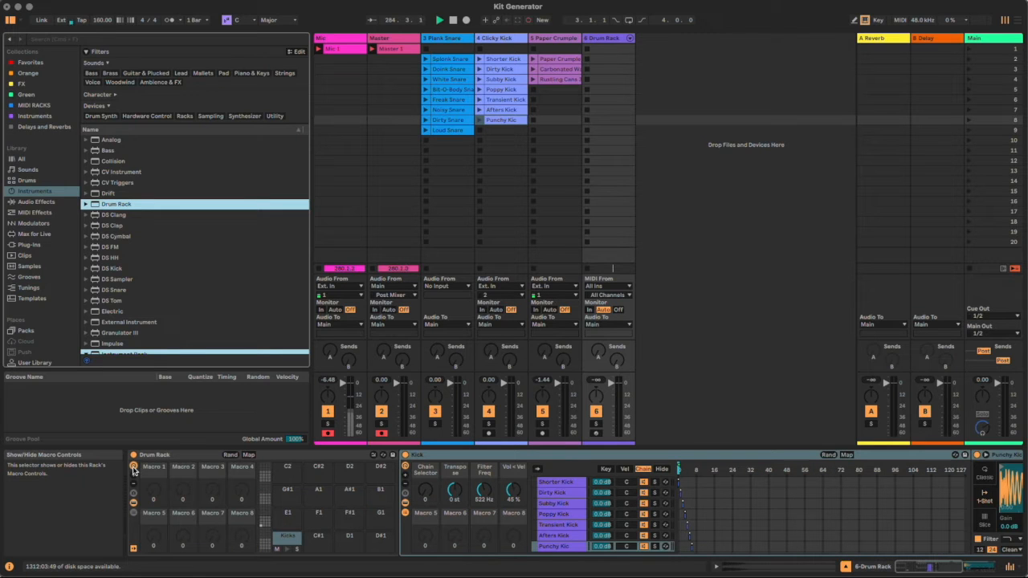
click(249, 455)
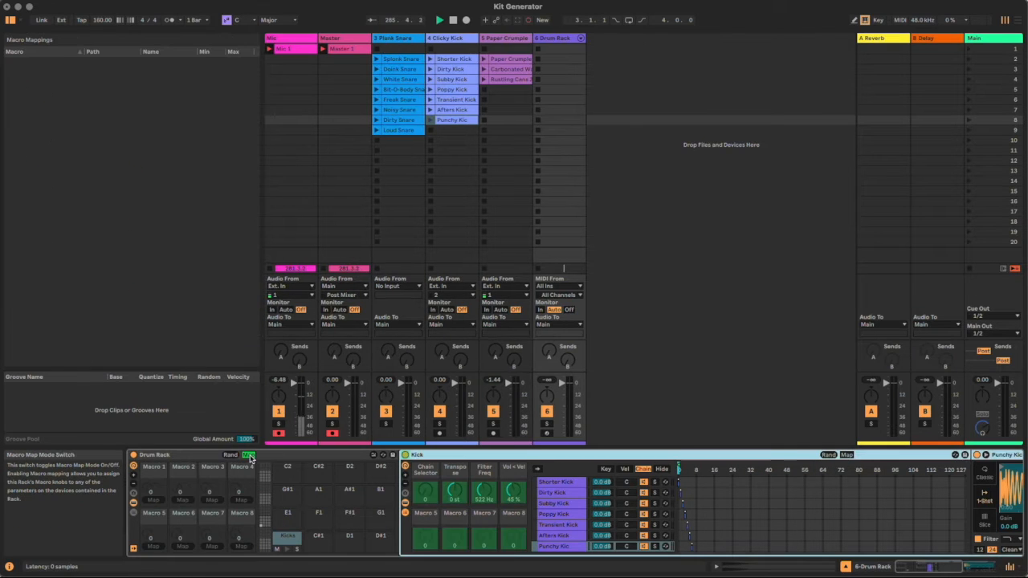
click(426, 491)
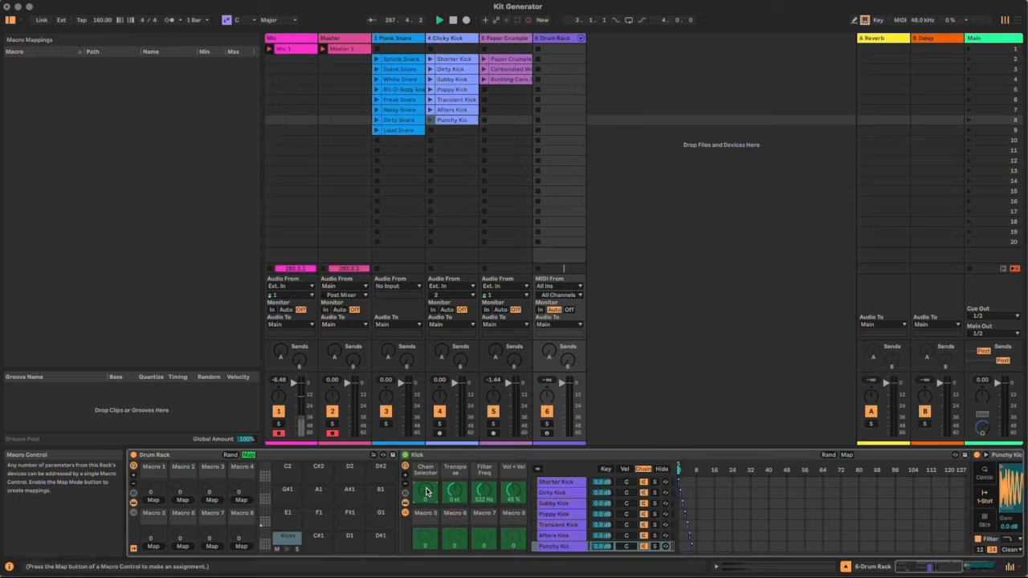
click(152, 499)
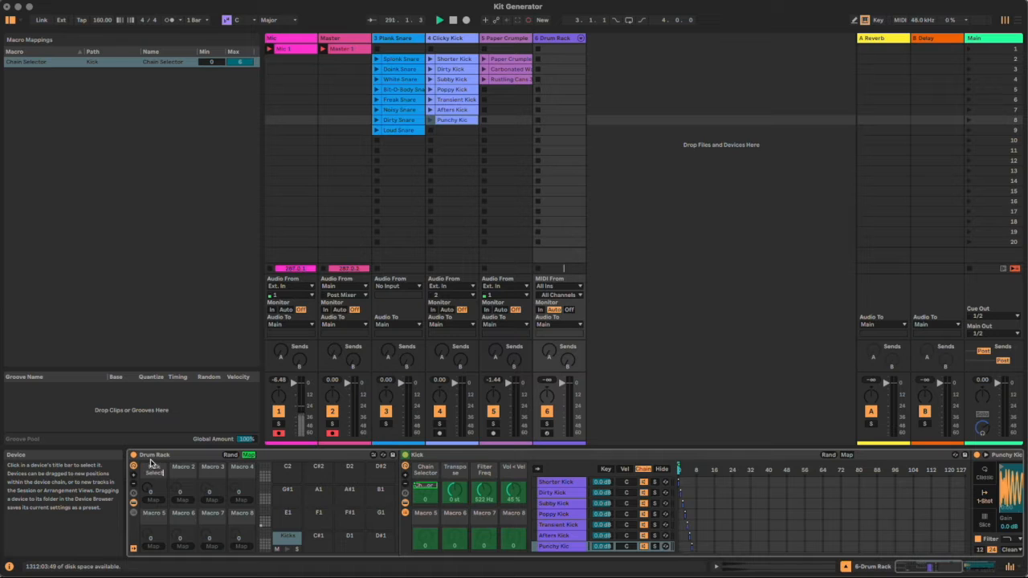
key(Return)
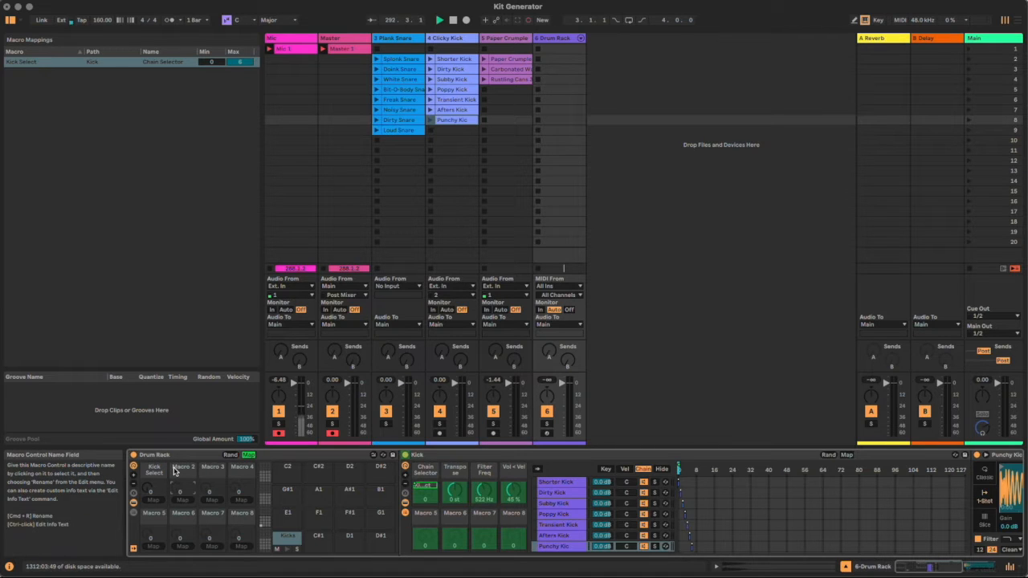
Map the Kick rack's Transpose macro to the Drum Rack's Macro 2 and name it Kik Pitch
click(455, 491)
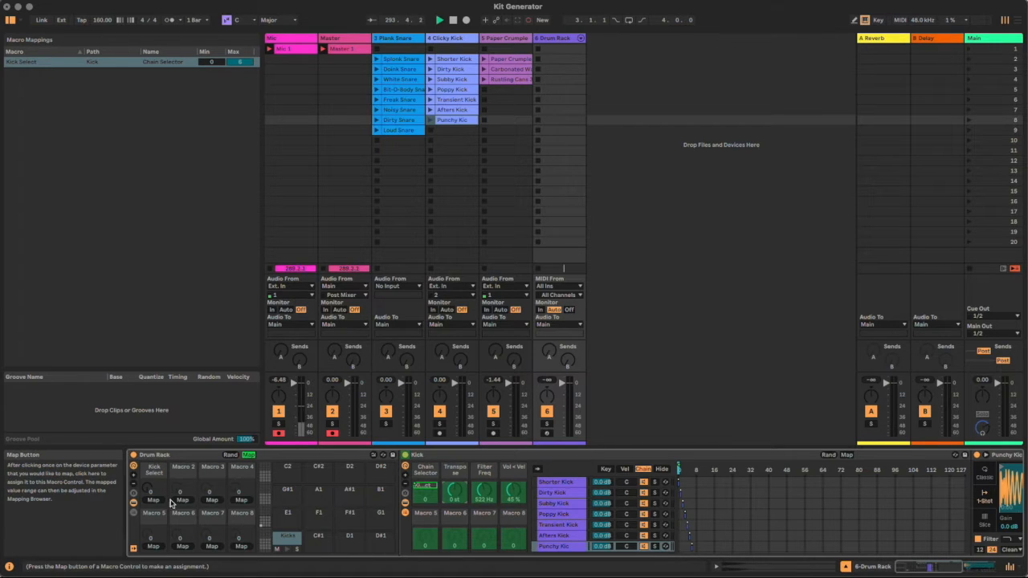
click(182, 499)
click(184, 470)
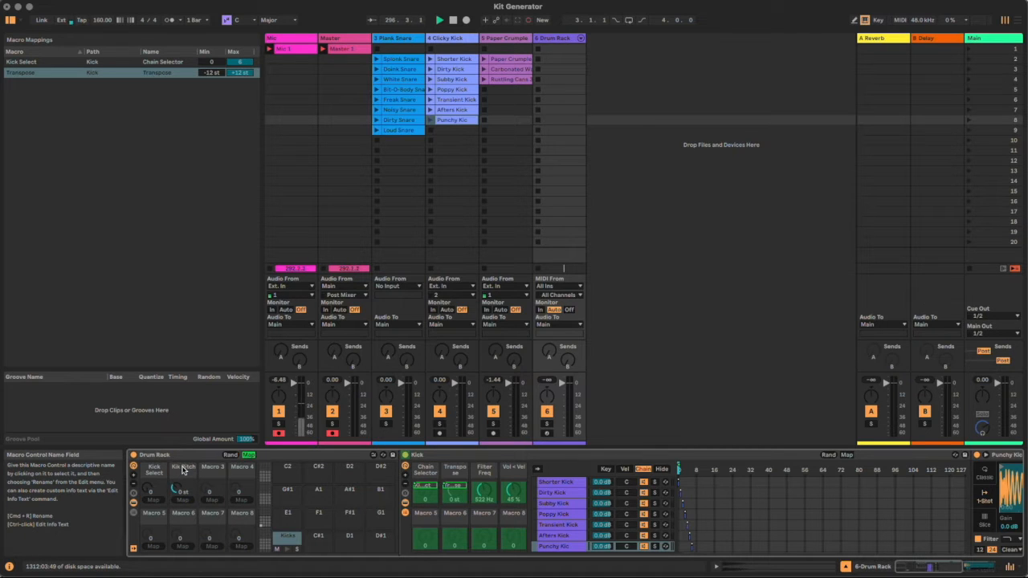
text(Kik Pitch)
key(Return)
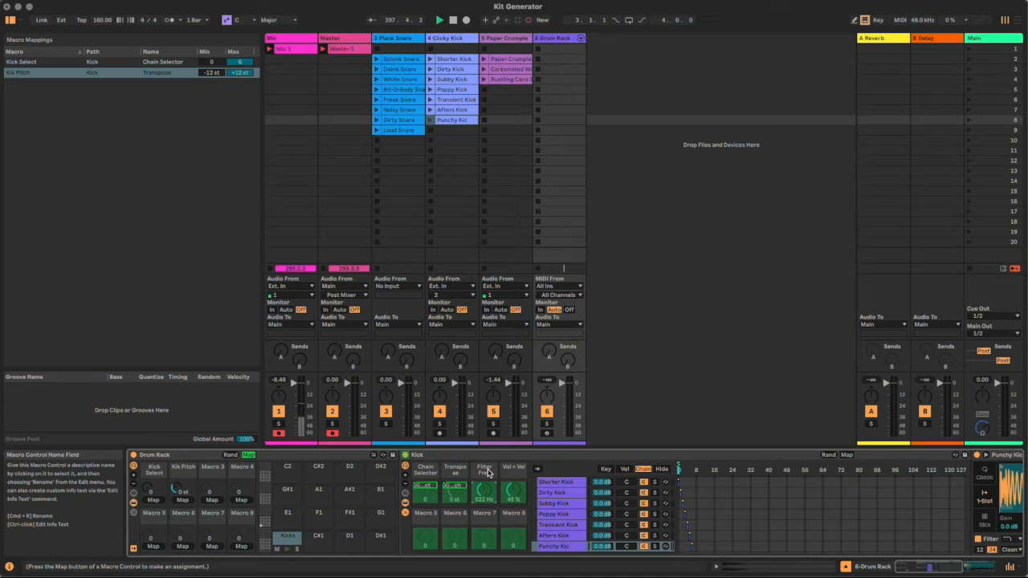
Map the Kick rack's Filter Freq and Vol < Vel macros to the Drum Rack's Macros 3 and 4, naming them Kick Filt and Kick Sens
click(213, 499)
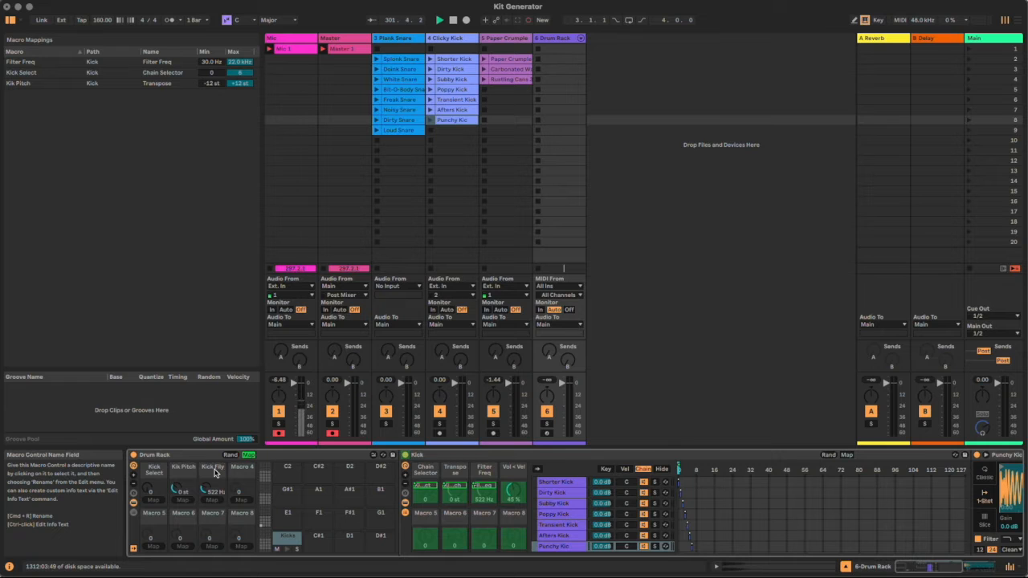
key(Return)
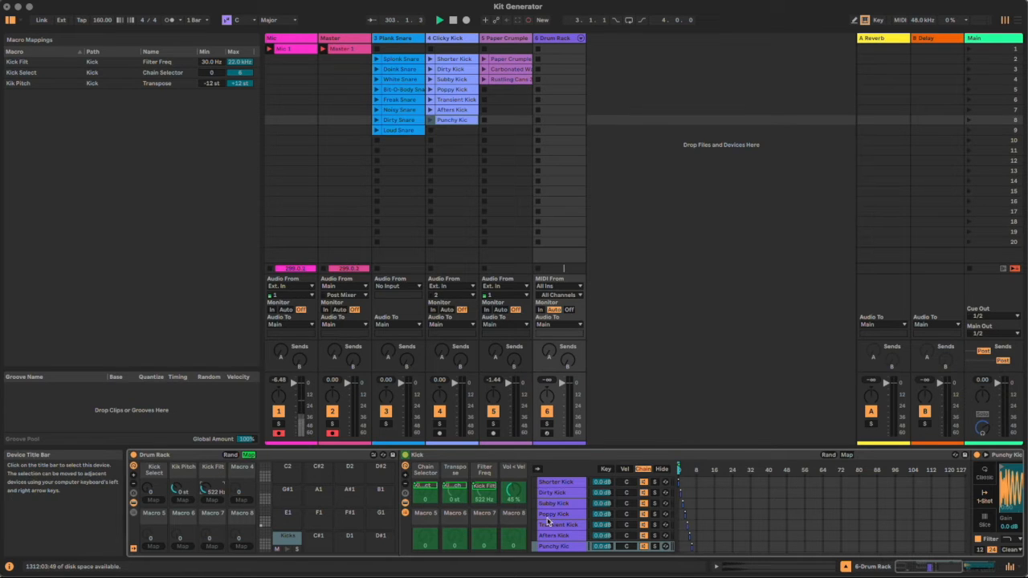
click(240, 499)
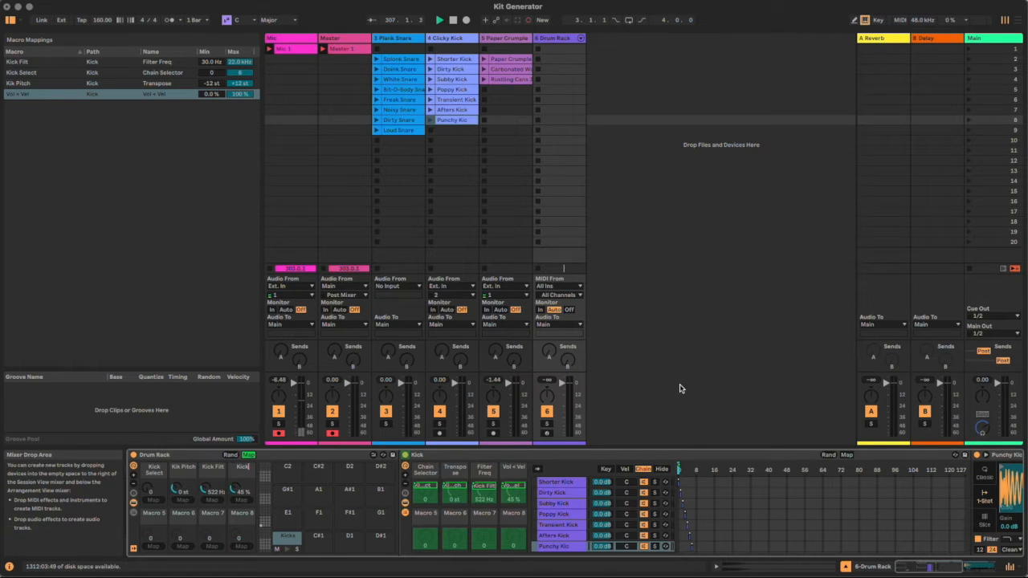
text(ens)
click(326, 454)
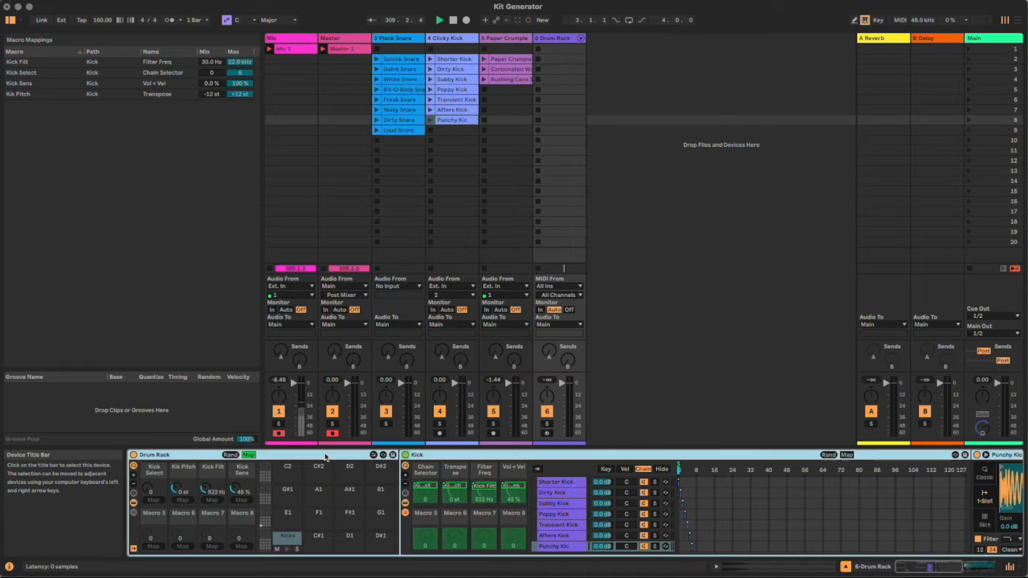
click(248, 454)
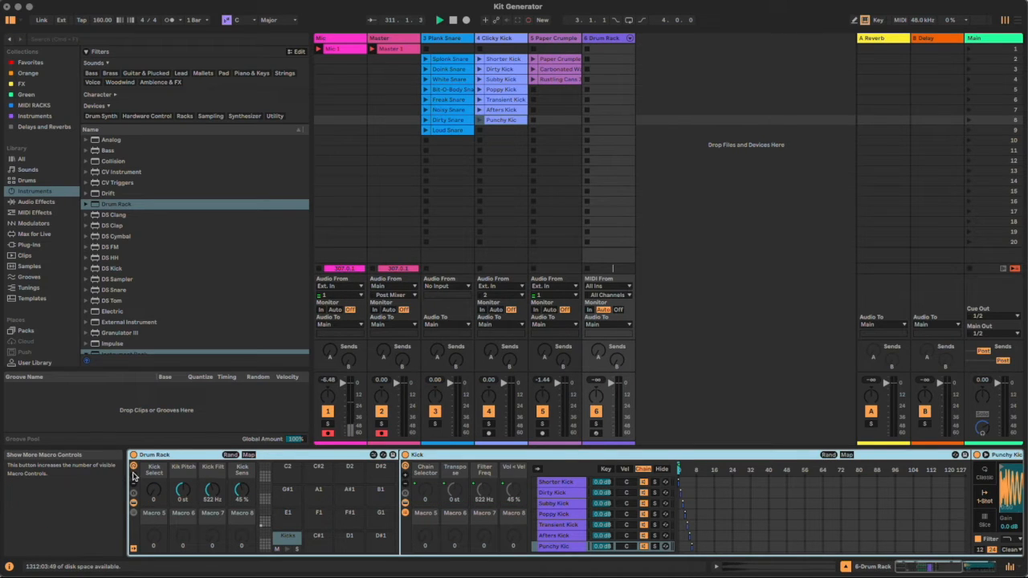
Add a Utility audio effect after the Kick Instrument Rack, inside the Drum Rack's Kicks pad chain
click(946, 568)
drag(946, 567, 991, 567)
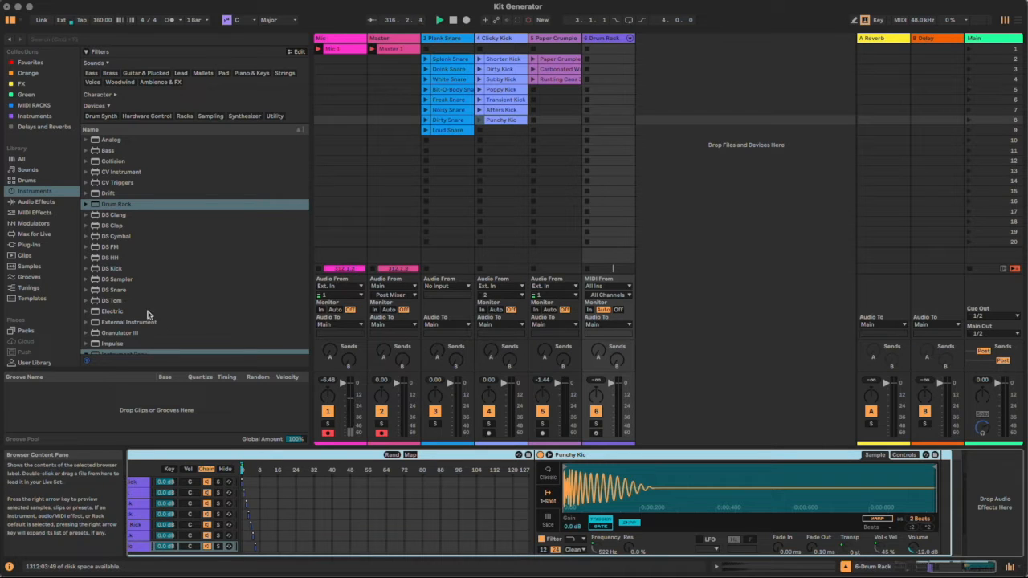
click(51, 202)
scroll(178, 281, down, 10)
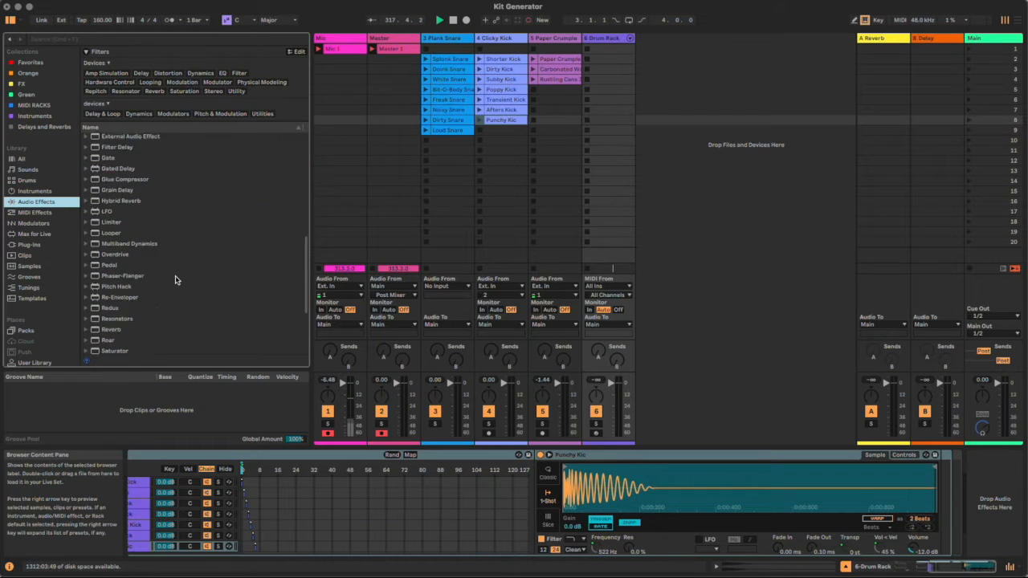
click(112, 327)
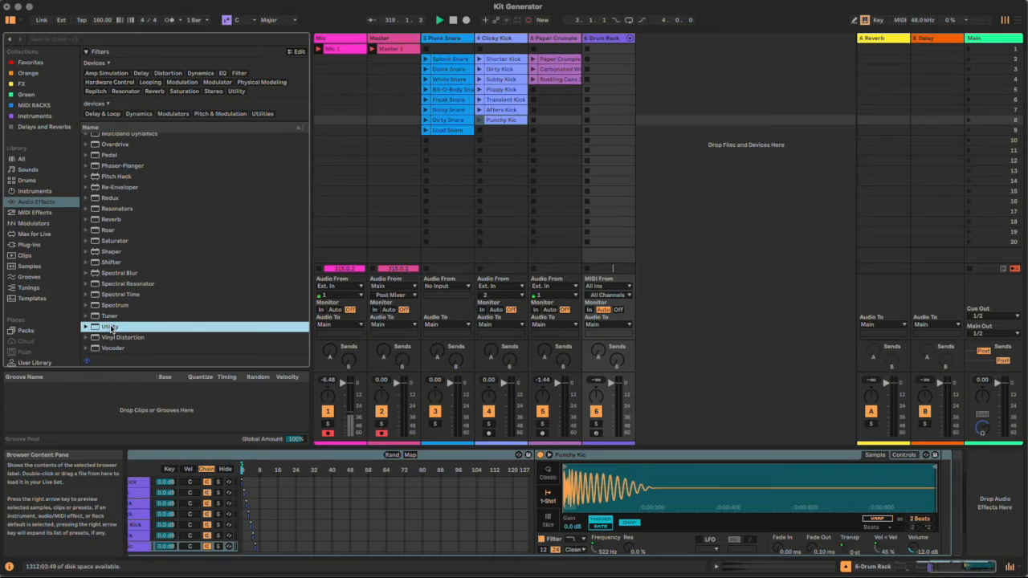
drag(958, 455, 952, 482)
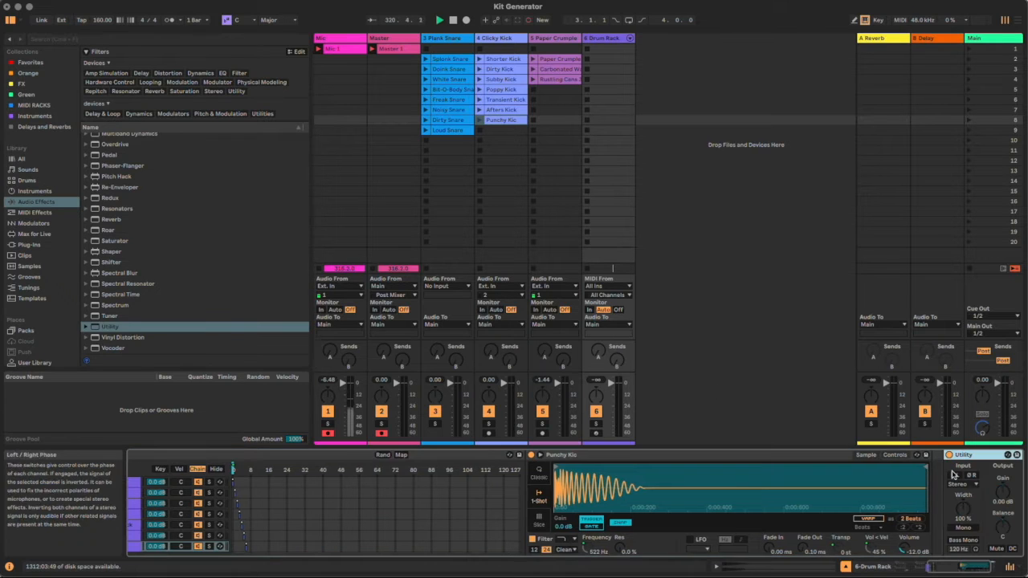
click(934, 468)
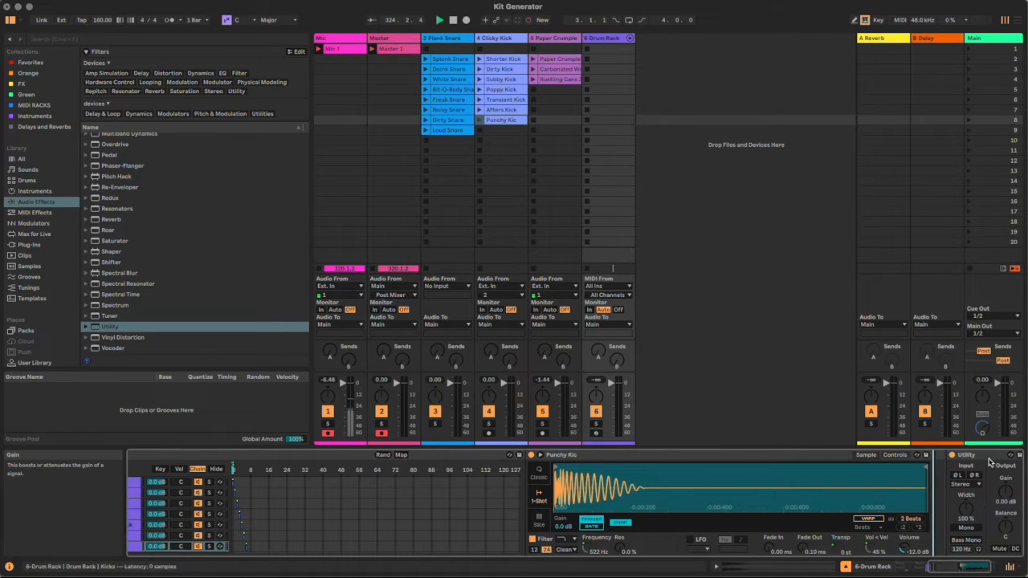
drag(956, 566, 961, 566)
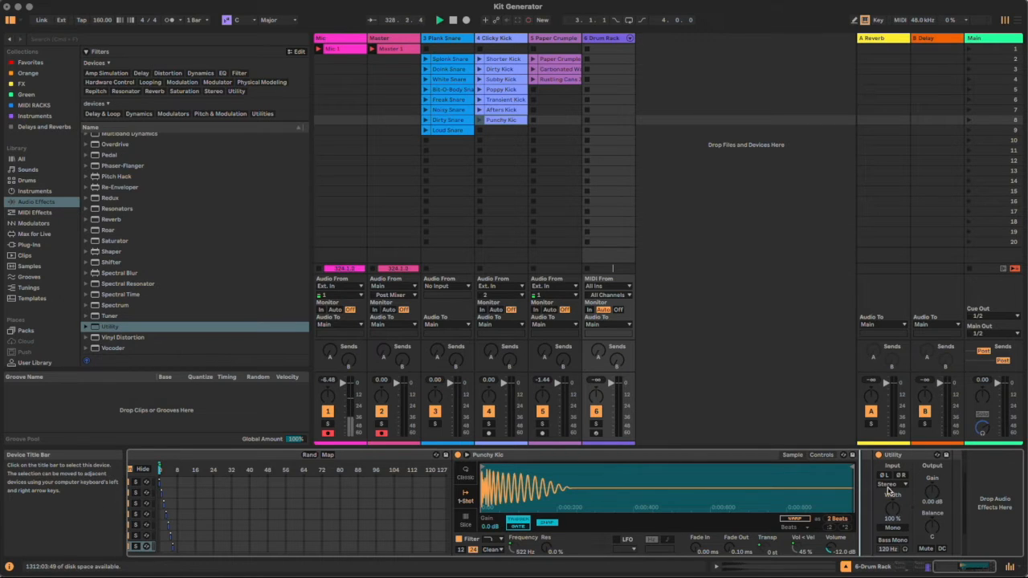
Collapse the Punchy Kic Simpler so the racks and Utility fit closer together
click(676, 455)
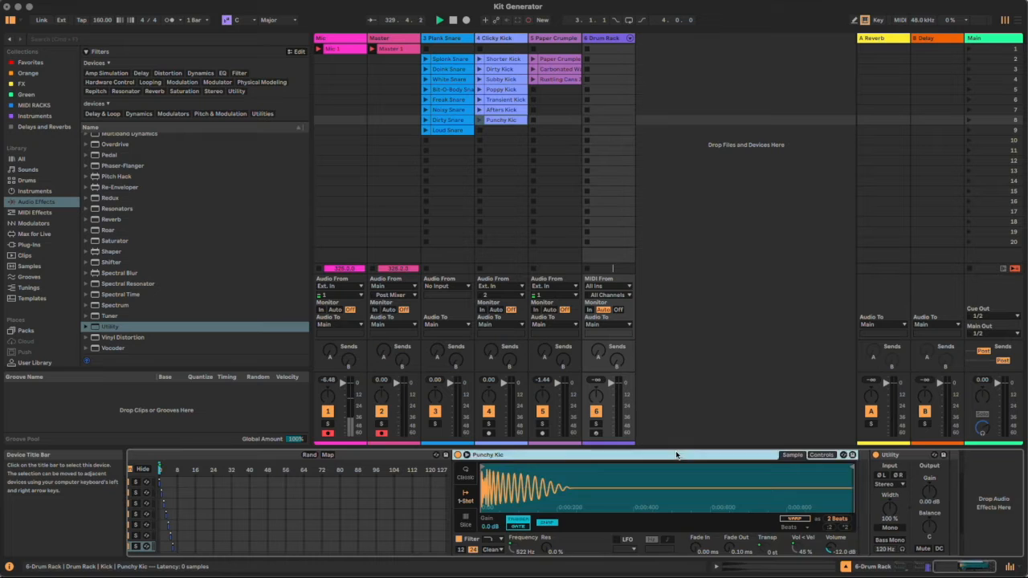
double_click(676, 455)
drag(977, 572, 941, 571)
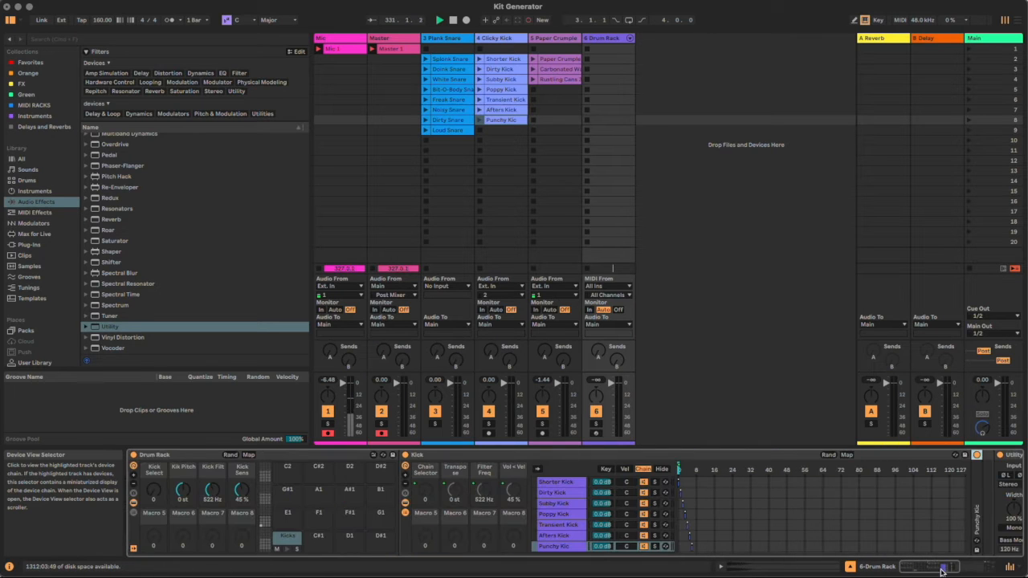
click(846, 454)
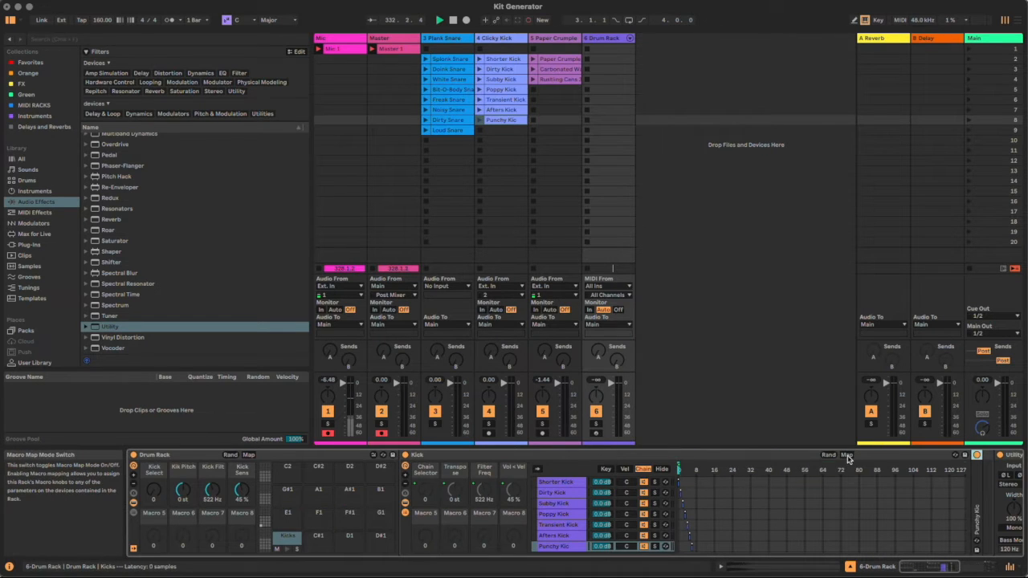
drag(948, 563, 967, 565)
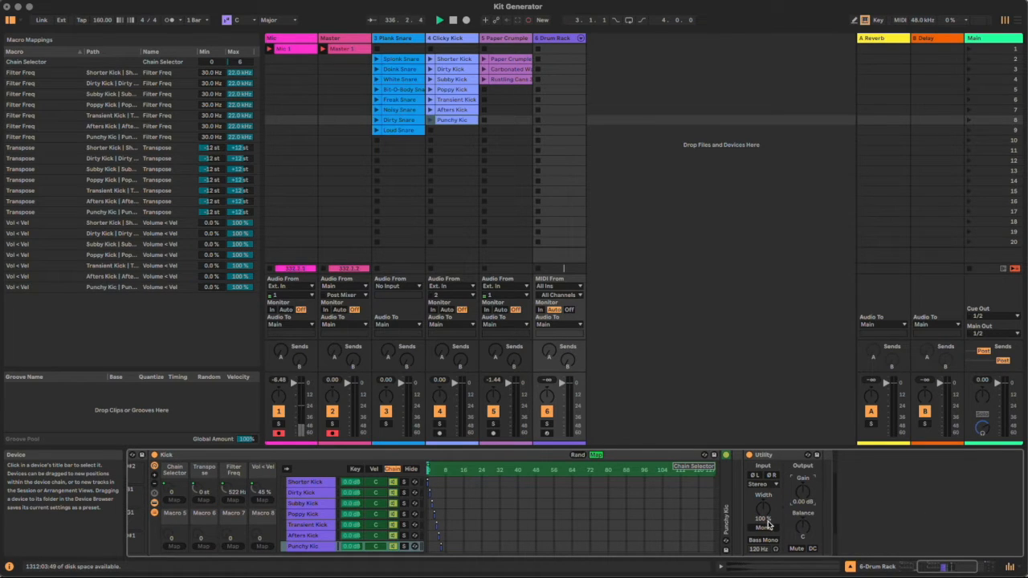
drag(946, 567, 911, 571)
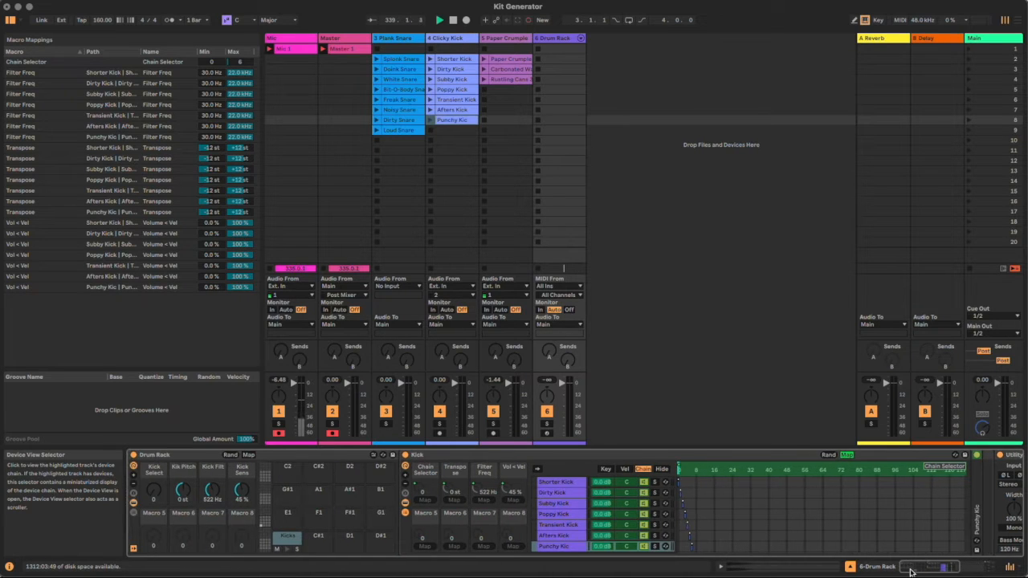
click(847, 455)
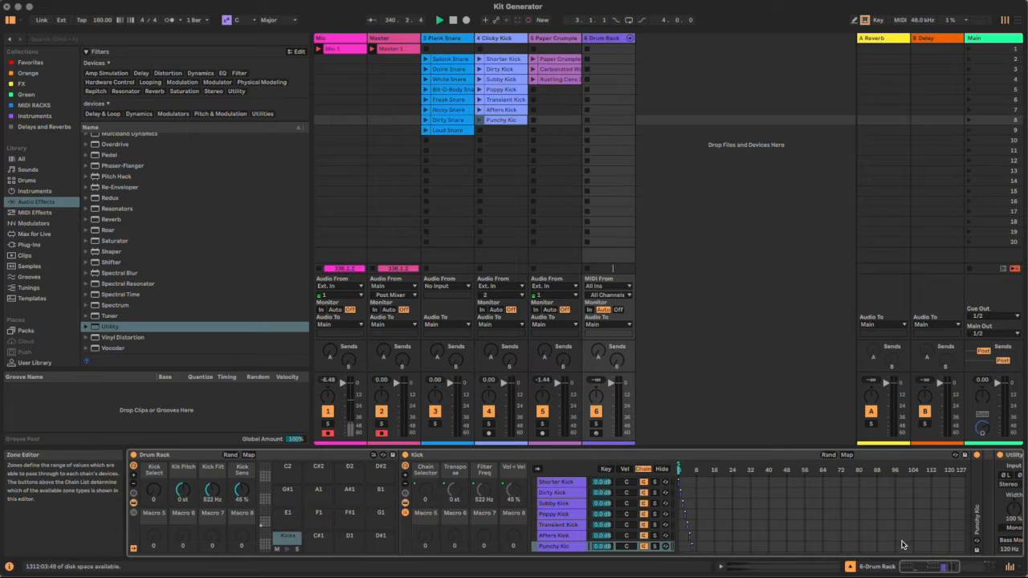
Map the Utility's Gain to the Drum Rack's Macro 5 and name that macro Kick Vol
drag(915, 566, 875, 568)
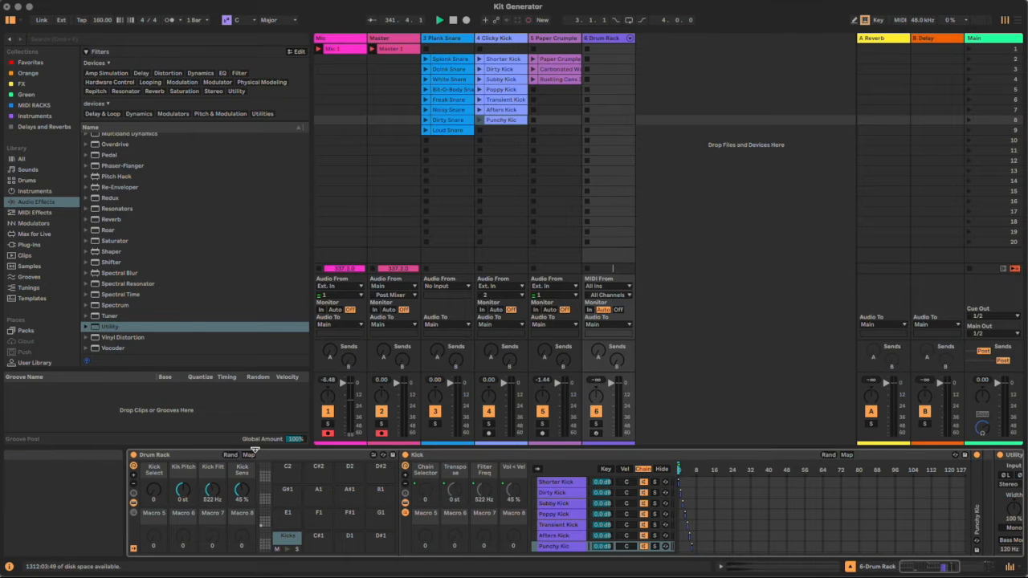
click(248, 455)
mouse_move(906, 567)
mouse_down()
mouse_move(924, 568)
mouse_move(911, 570)
mouse_up()
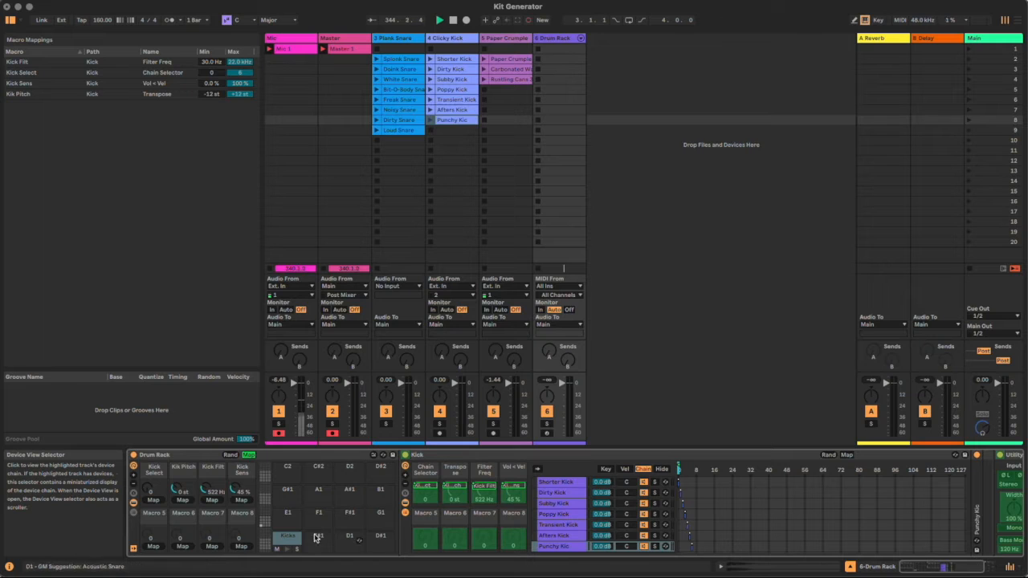
click(153, 546)
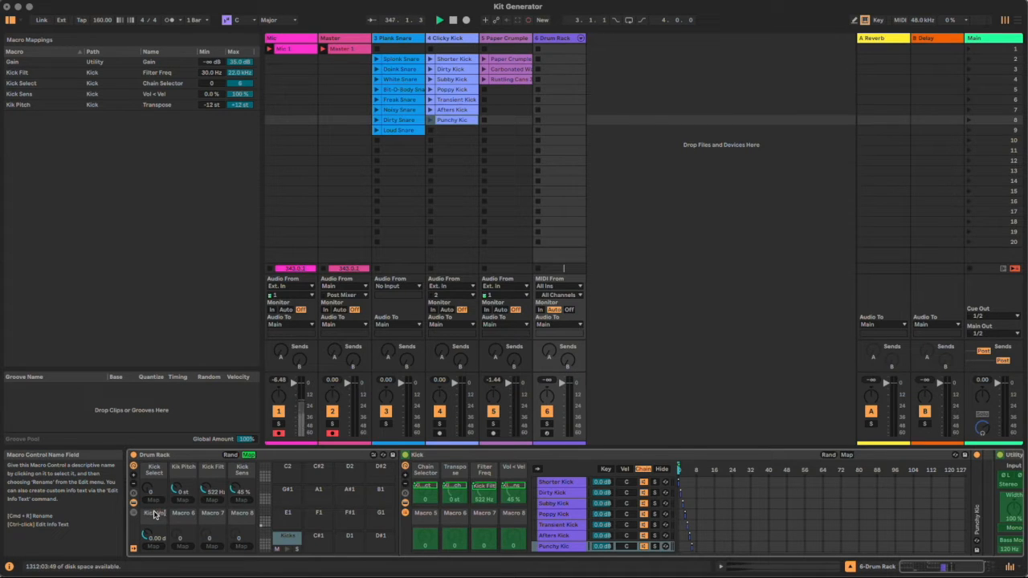
key(Return)
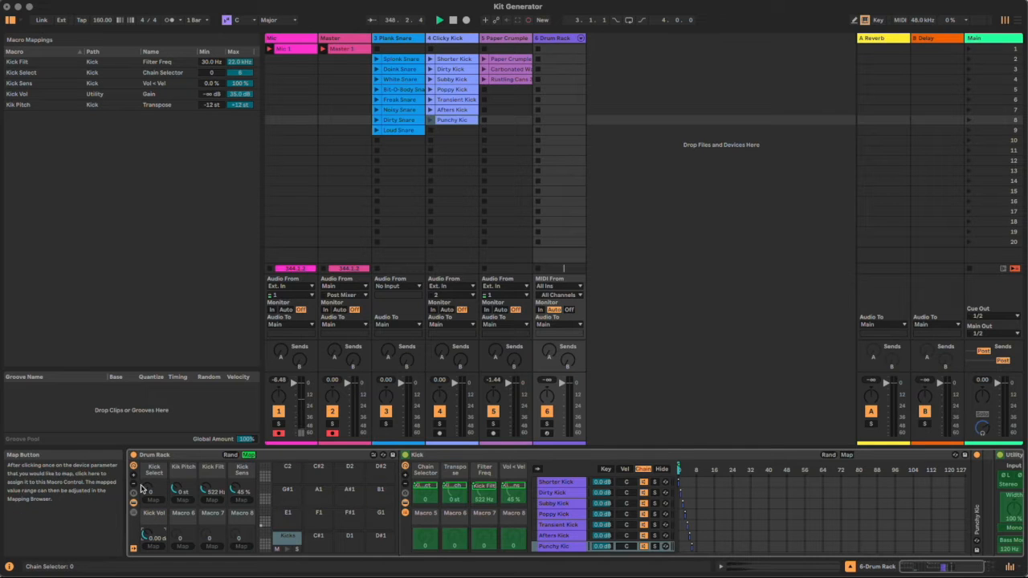
Increase the Drum Rack's visible macro controls to 14 and leave macro mapping mode
click(134, 477)
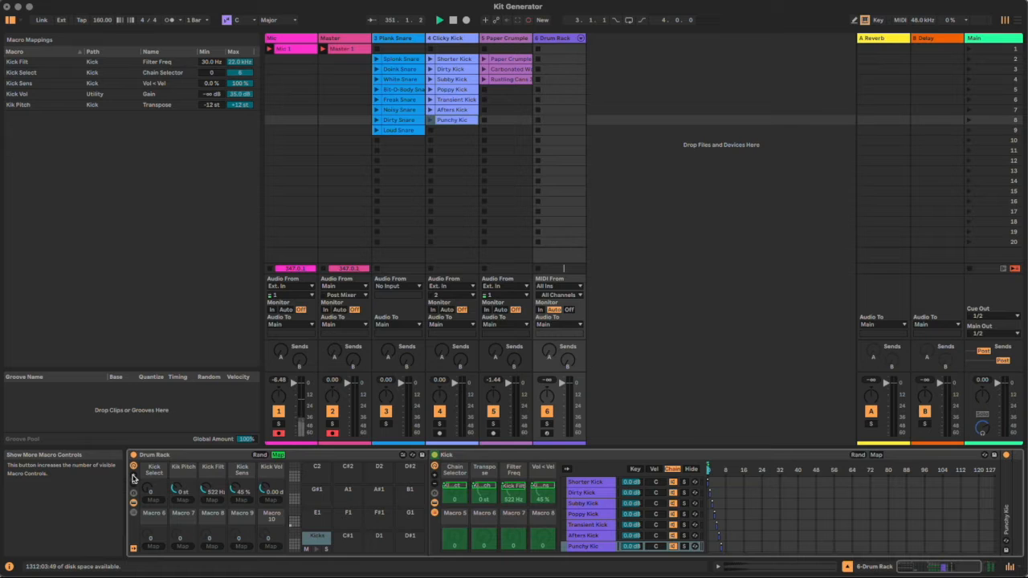
click(134, 478)
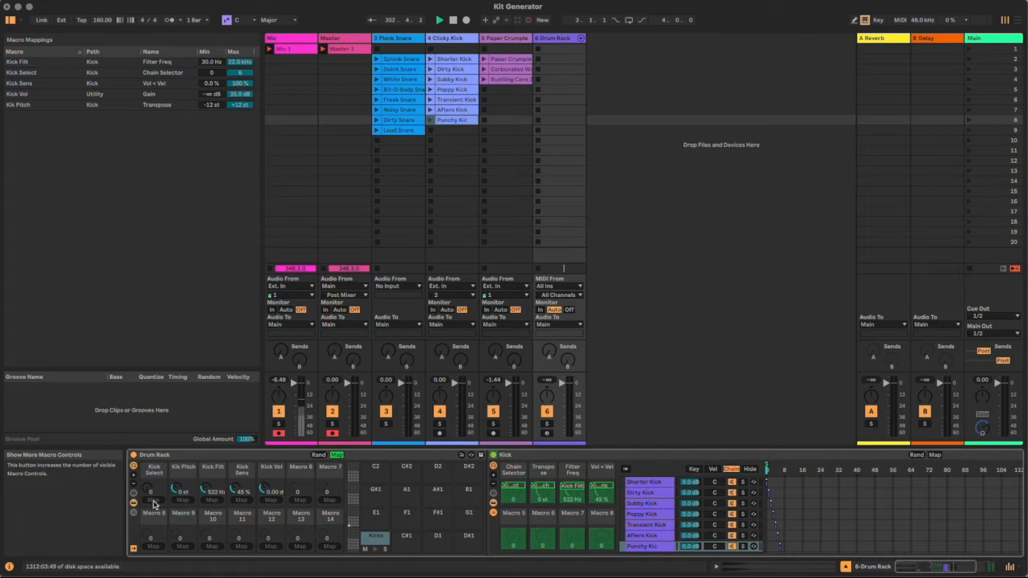
click(337, 455)
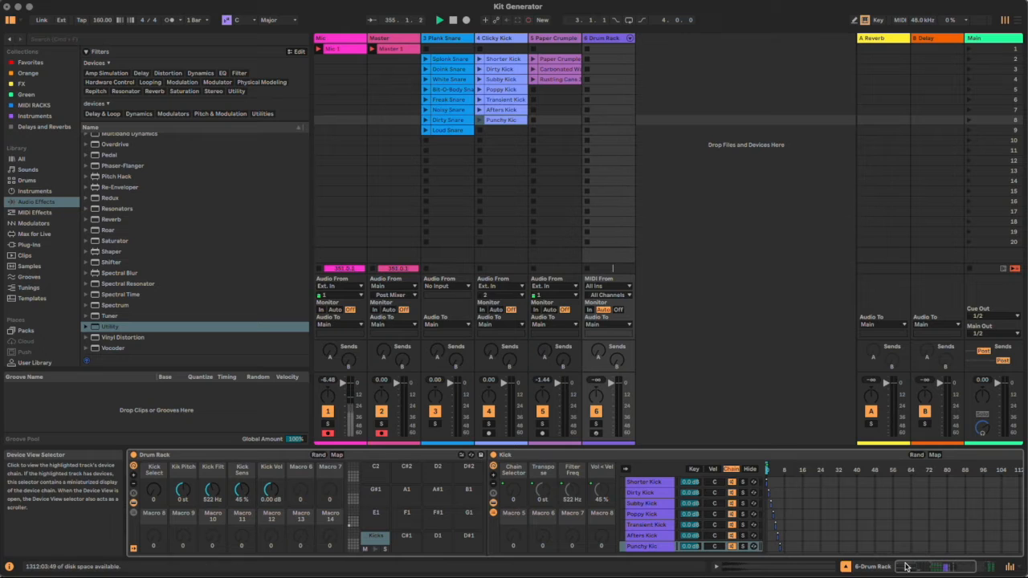
Load the first Plank Snare clip onto the Drum Rack's D1 pad, then group its Simpler into an Instrument Rack with its chain list shown
click(435, 538)
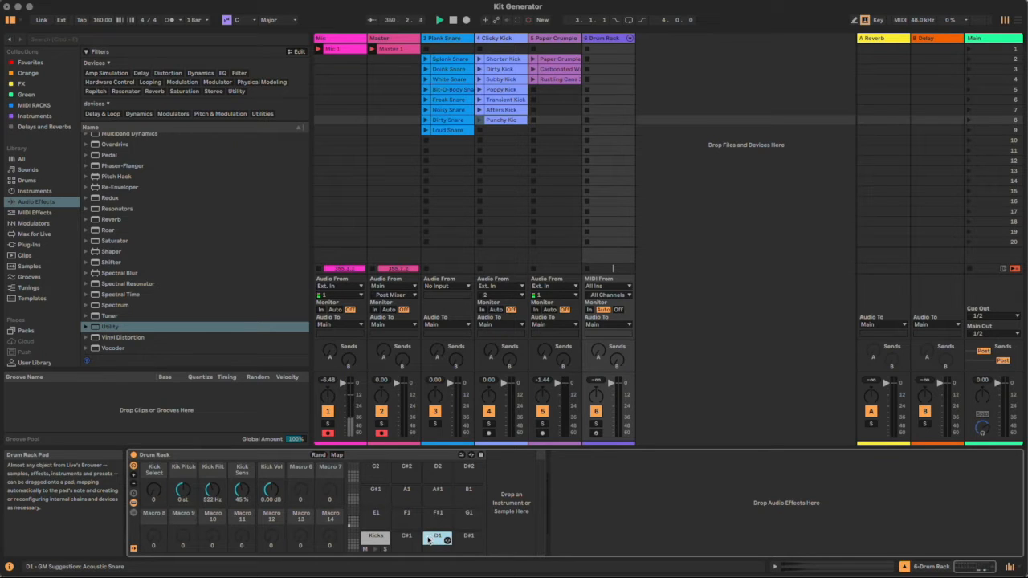
drag(456, 59, 432, 542)
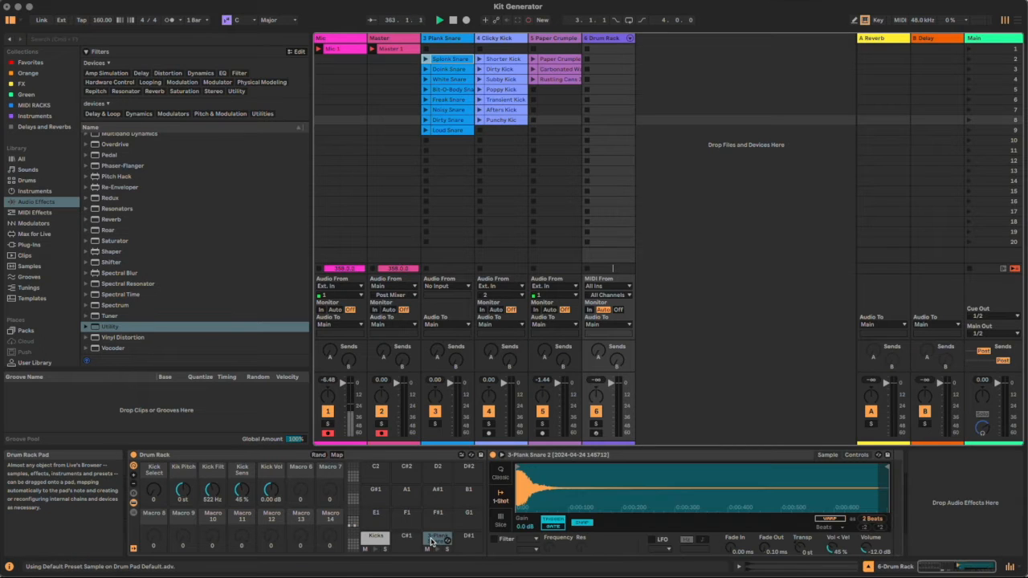
click(571, 454)
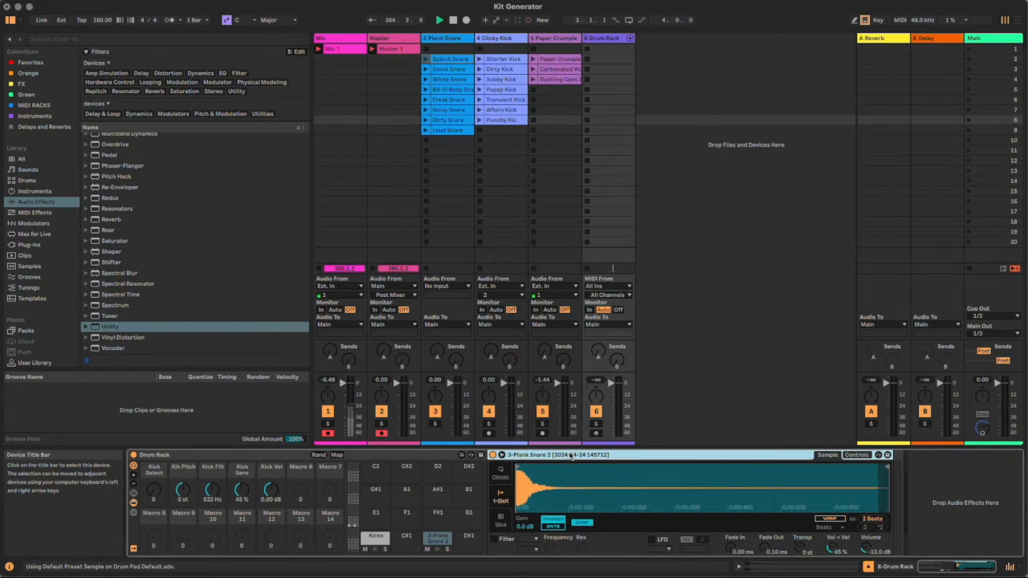
key(super+g)
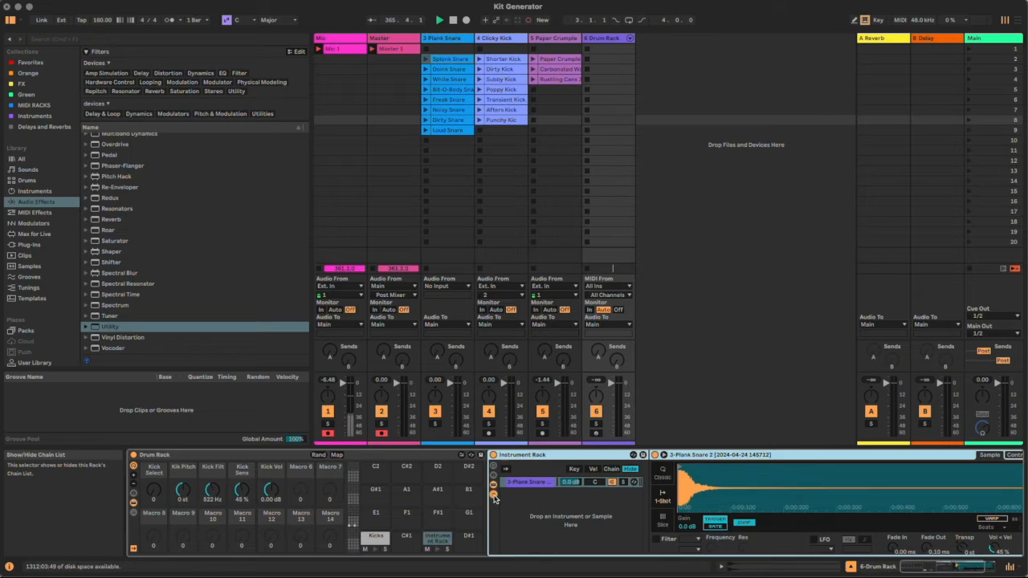
drag(912, 569, 922, 569)
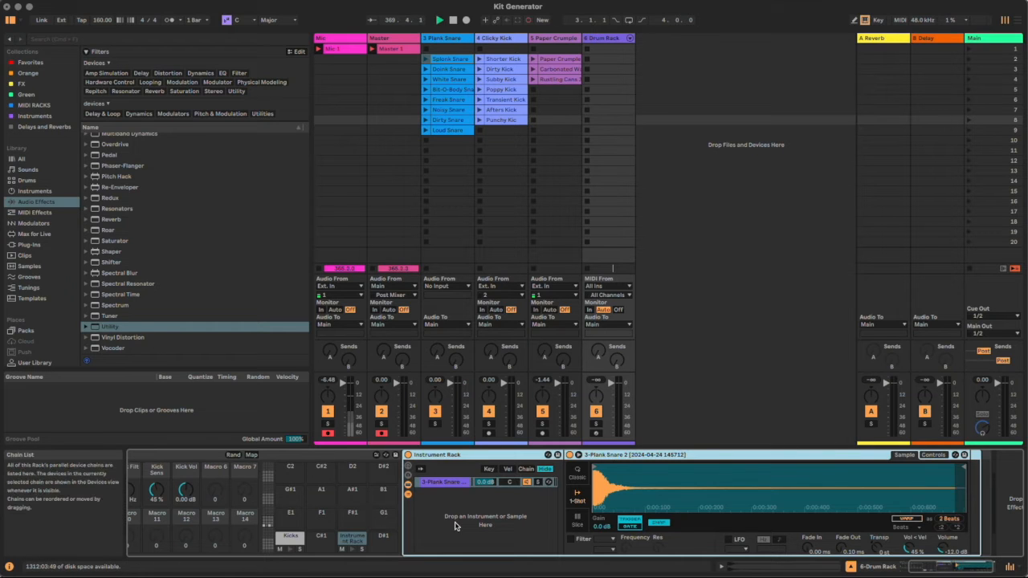
Show the snare Instrument Rack's macro controls and map the snare Simpler's Transpose to Macro 2
click(440, 483)
click(410, 465)
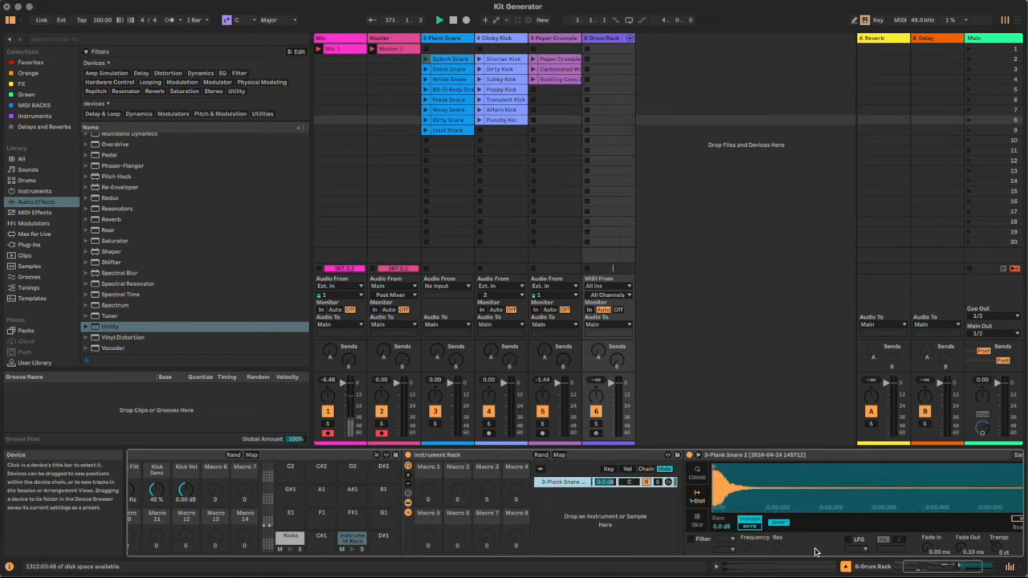
drag(921, 567, 930, 568)
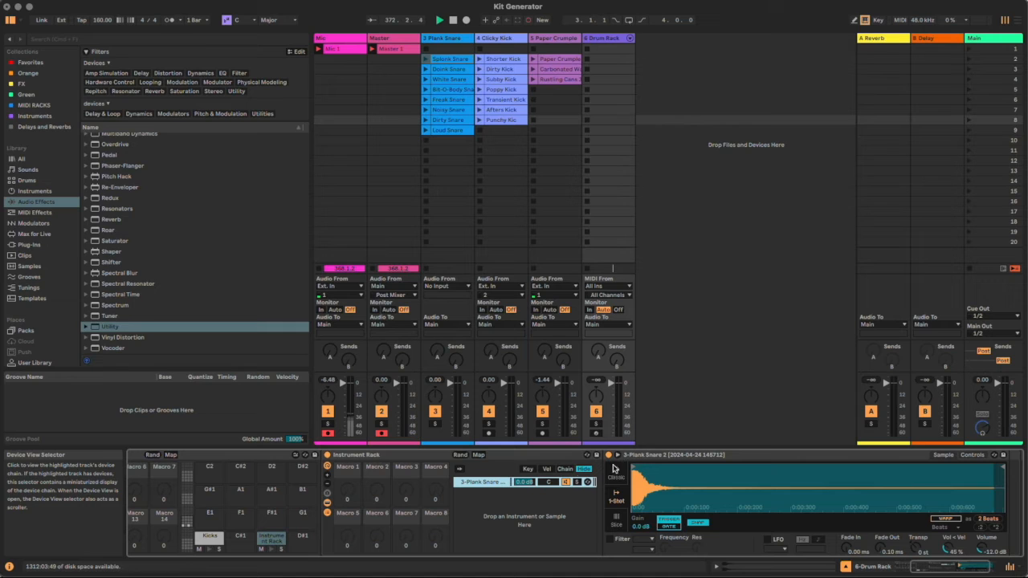
click(478, 454)
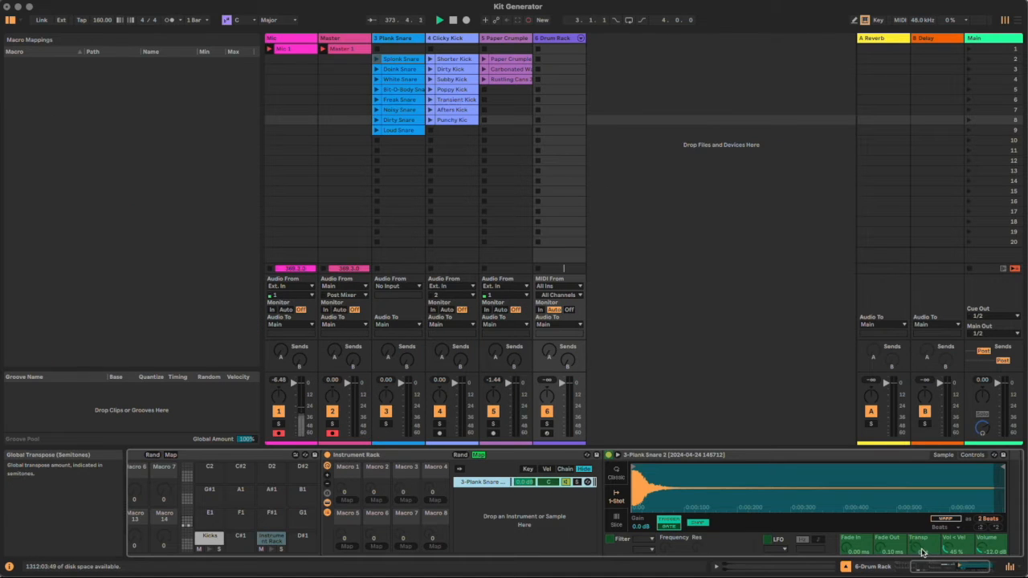
click(919, 551)
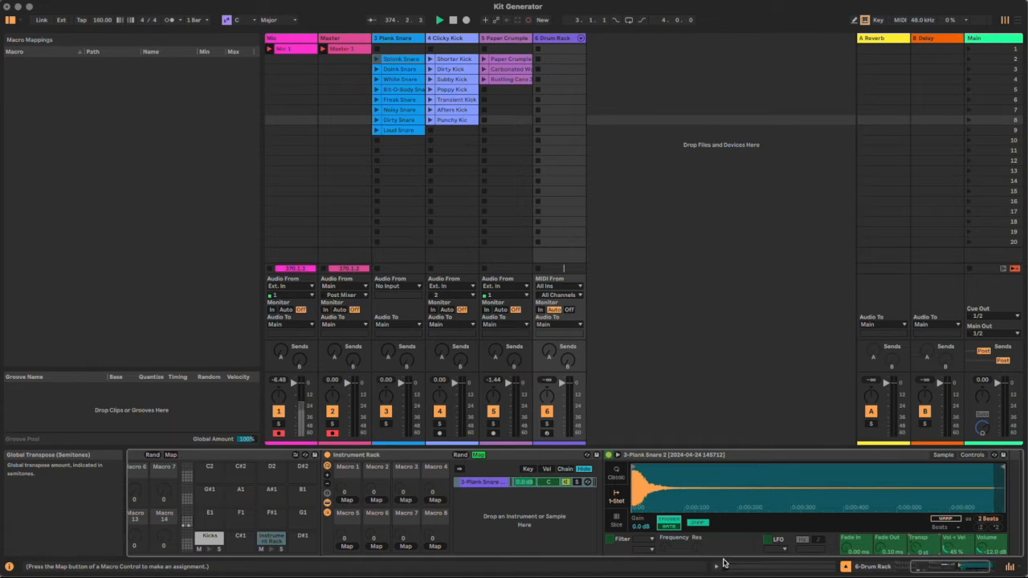
click(376, 499)
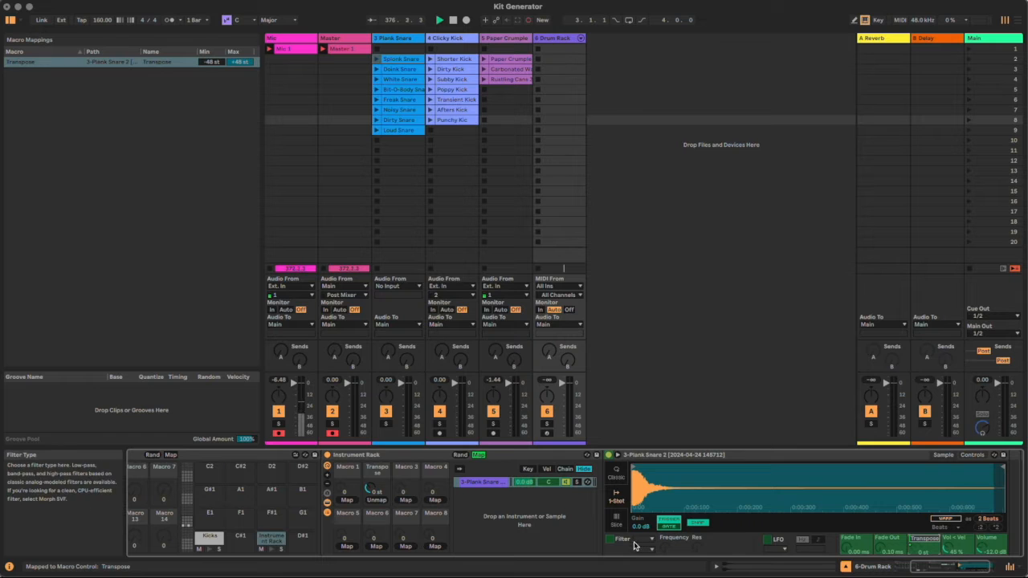
Turn on the snare Simpler's filter and re-enable macro mapping on its Instrument Rack
click(480, 455)
click(610, 539)
click(479, 454)
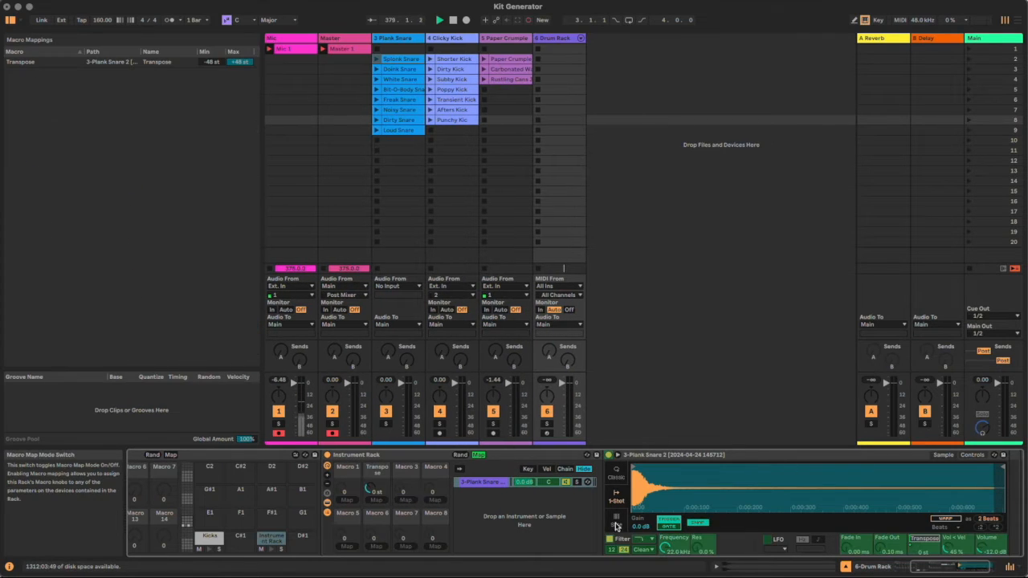
Map the snare Simpler's filter Frequency to Macro 3 and its Vol < Vel to Macro 4, then leave macro mapping mode
click(406, 500)
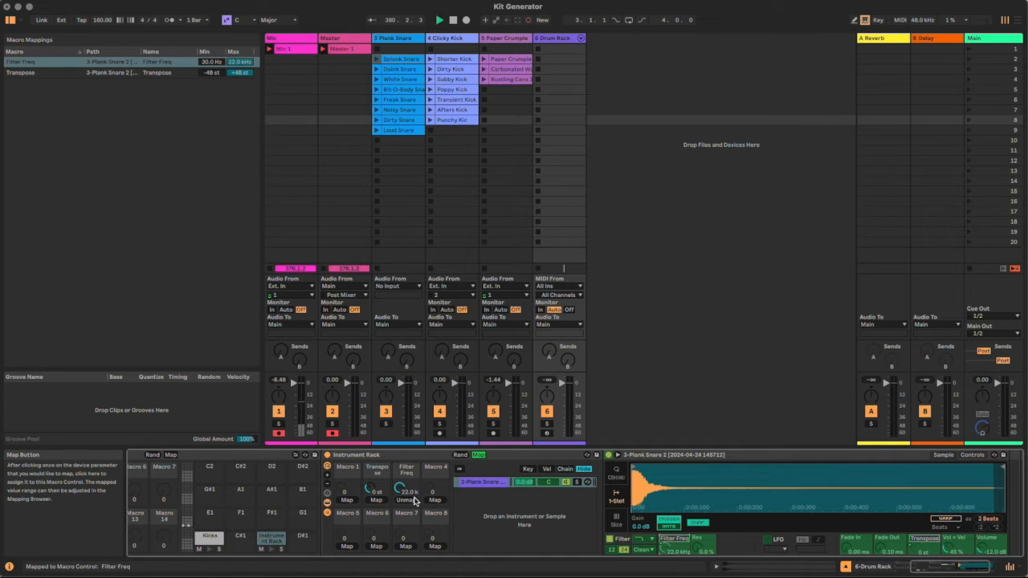
click(948, 546)
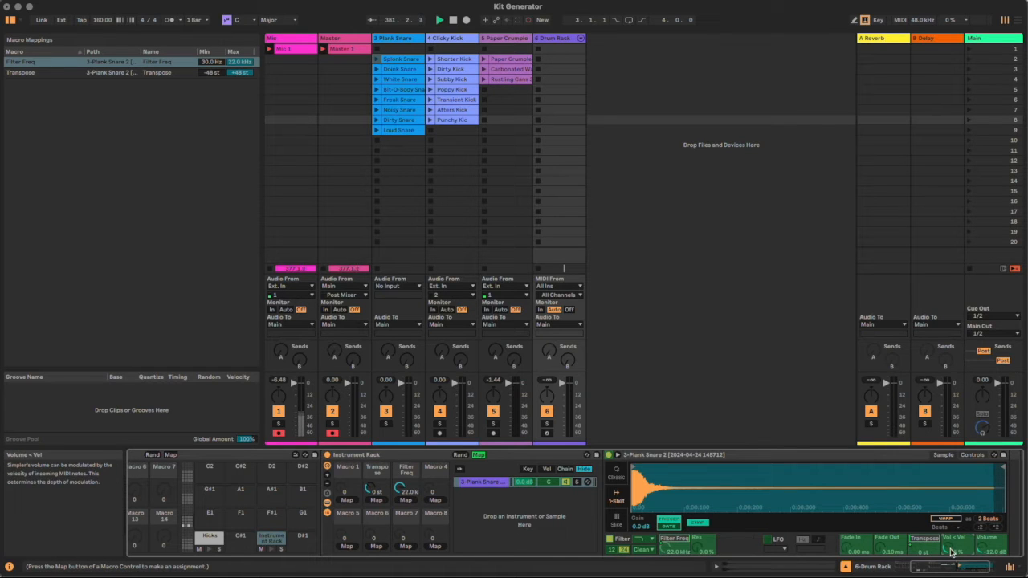
click(434, 499)
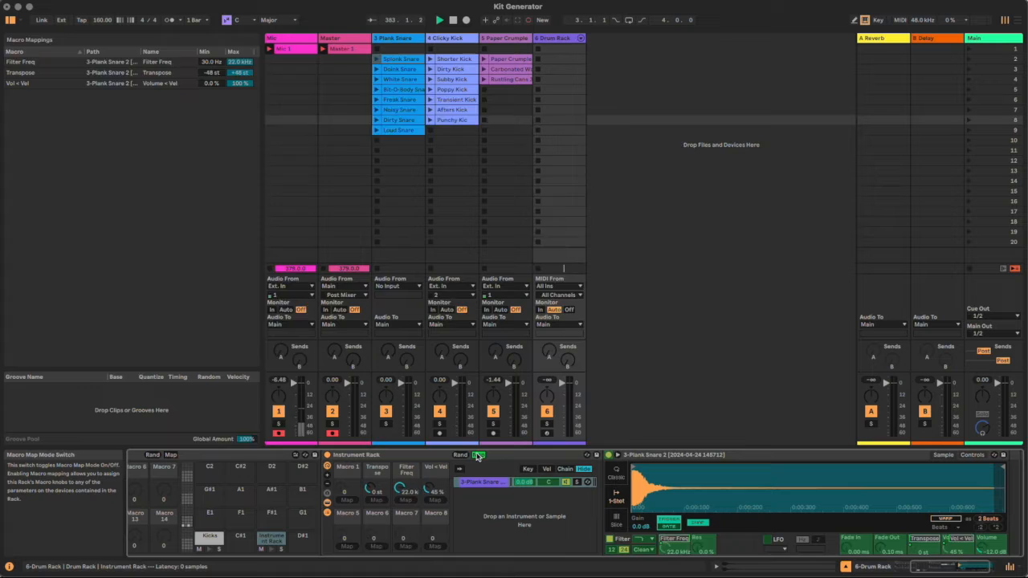
click(477, 455)
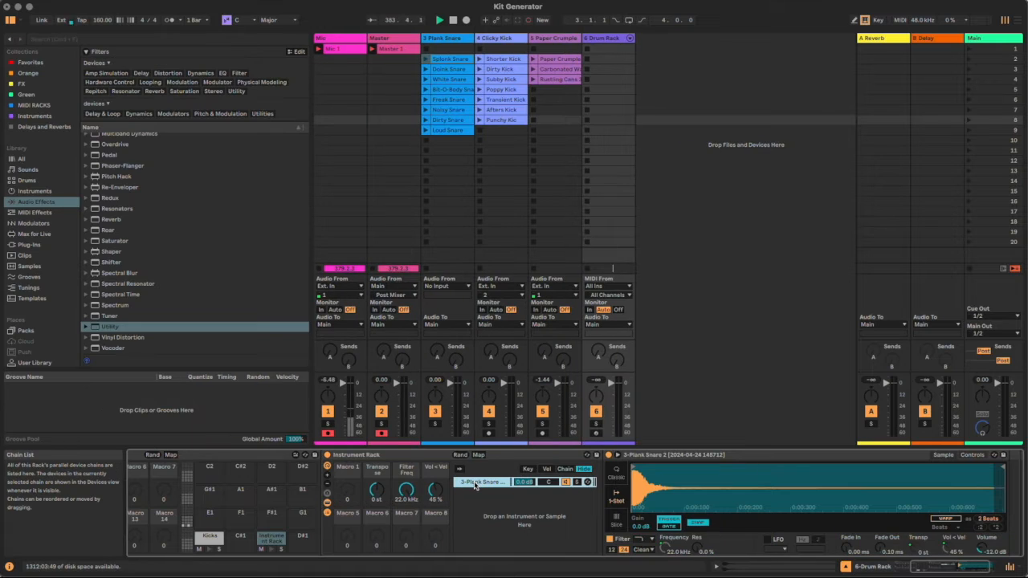
Go through the clips on the Plank Snare track to count the available snare samples
click(450, 78)
click(451, 89)
click(452, 100)
click(453, 109)
click(454, 122)
click(454, 129)
click(450, 59)
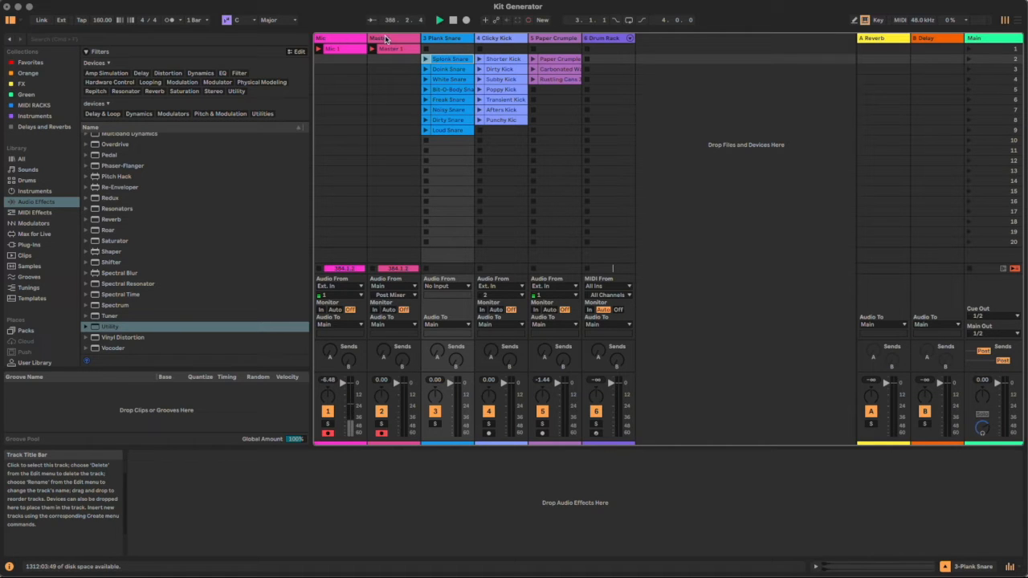
Duplicate the chain in the snare Instrument Rack until there are eight chains, one for each Plank Snare clip
click(613, 39)
click(484, 482)
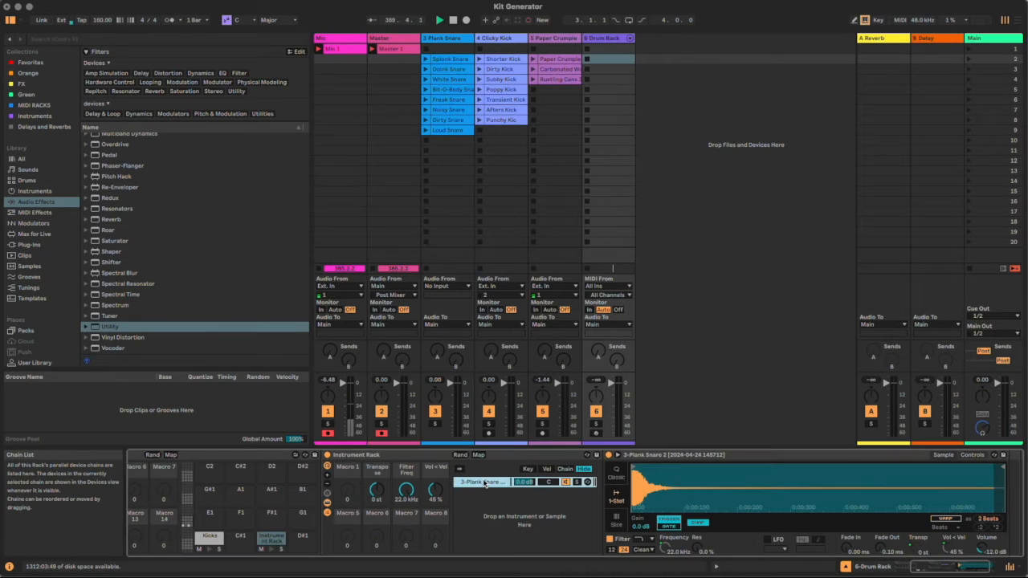
key(super+d)
key(super+d)
key(super+d)
key(super+d)
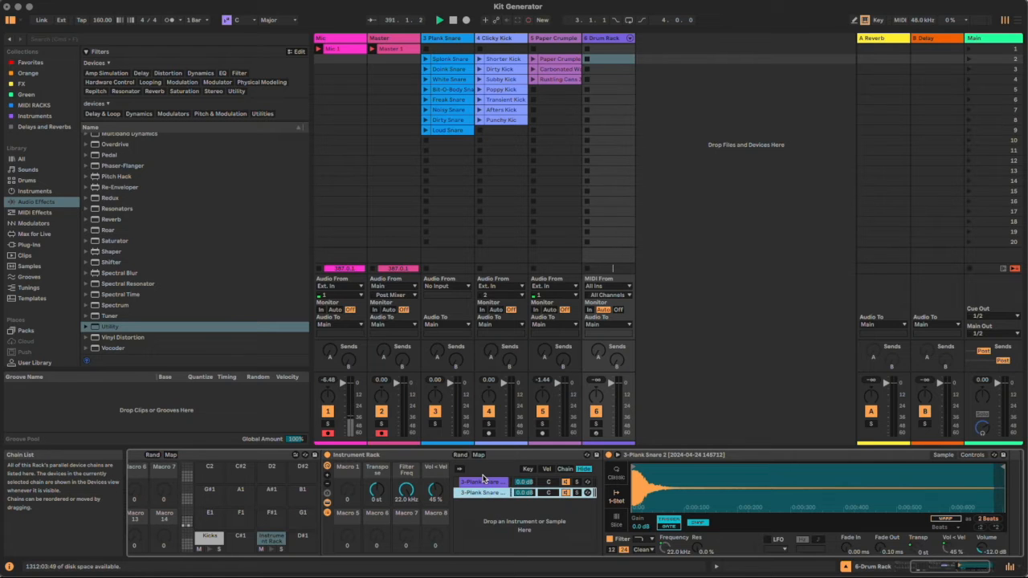
key(super+d)
key(super+d)
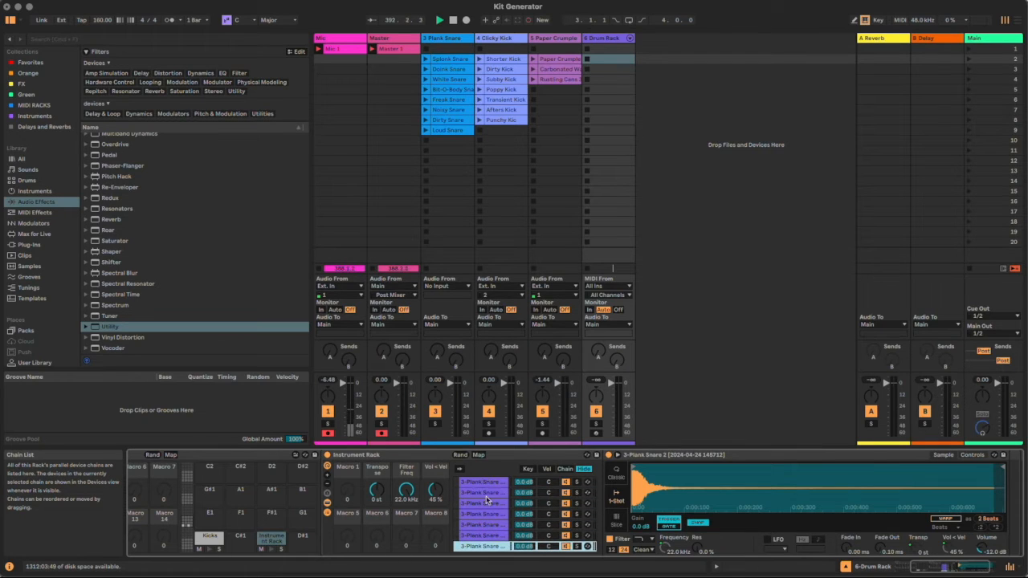
Replace the samples in the snare rack's second, third and fourth chains with the Doink Snare, White Snare and Bit-O-Body Snare clips
scroll(485, 522, up, 1)
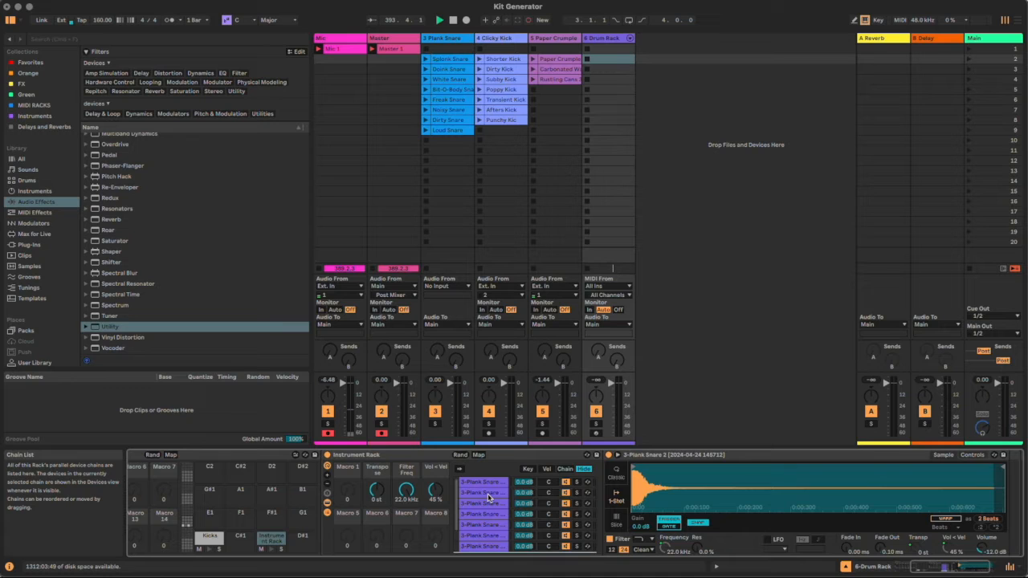
click(487, 493)
click(441, 70)
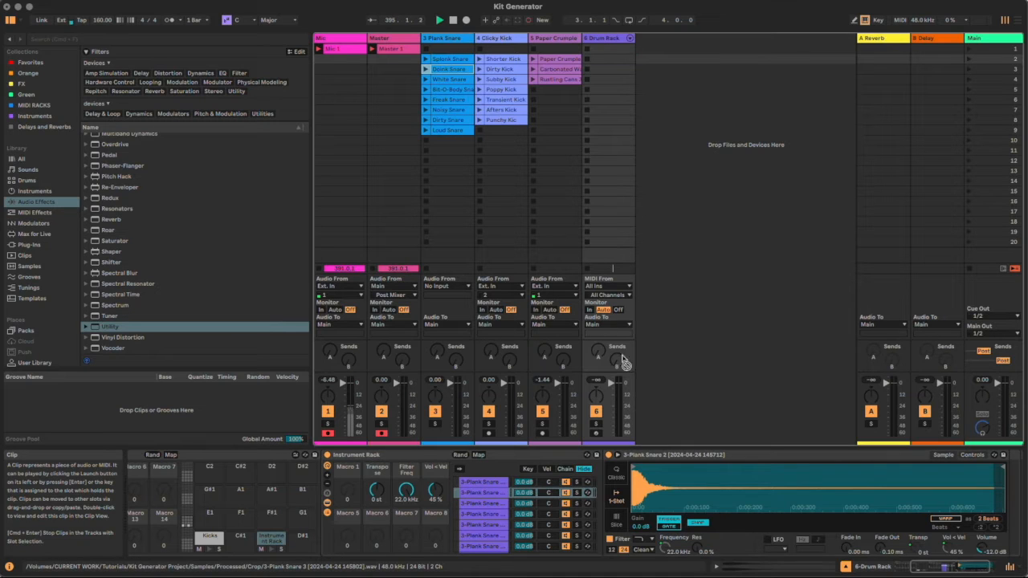
click(482, 503)
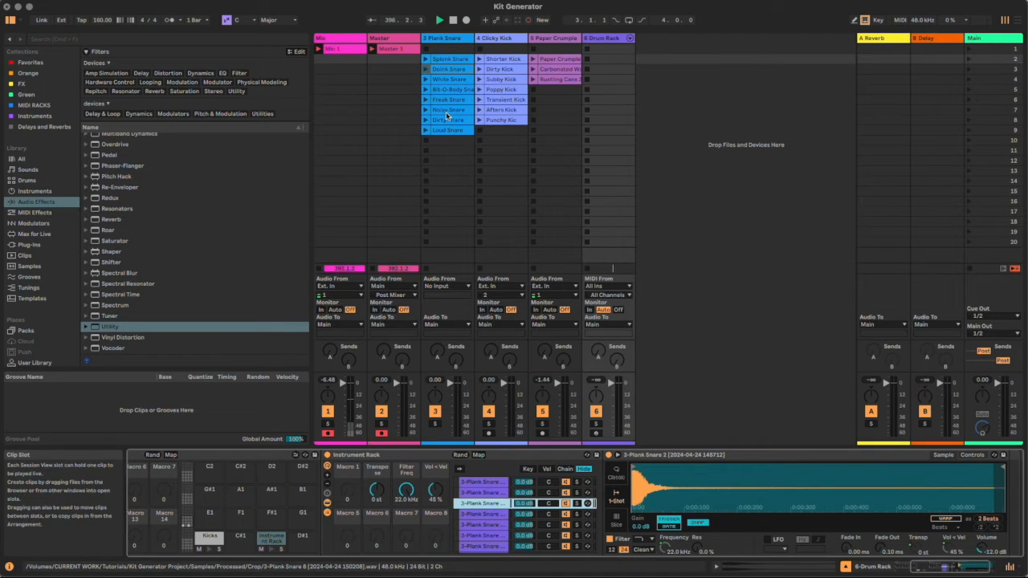
click(443, 80)
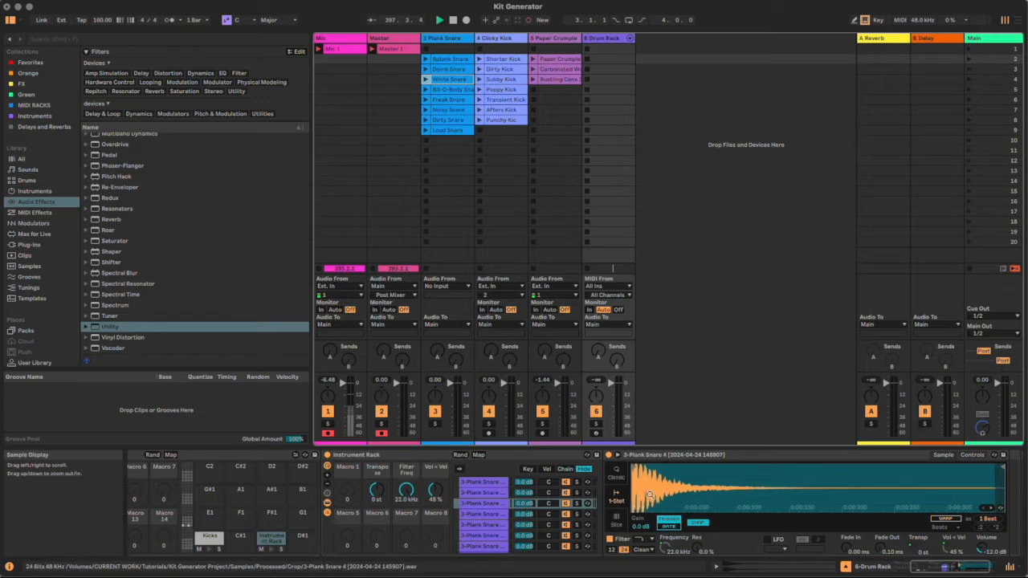
click(483, 514)
drag(452, 91, 682, 476)
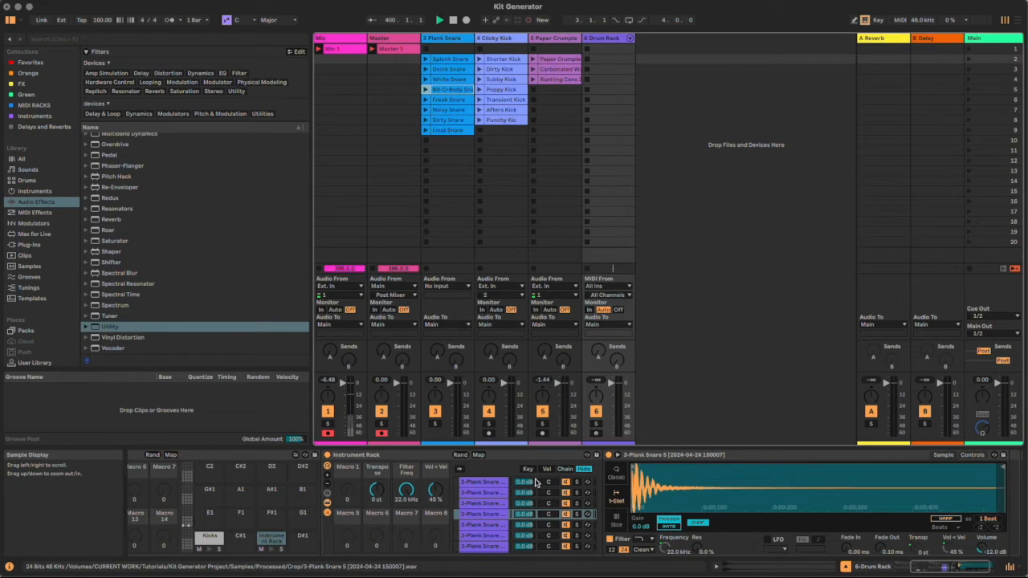
Replace the samples in the snare rack's fifth and sixth chains with the Freak Snare and Noisy Snare clips
click(487, 524)
drag(452, 101, 692, 478)
click(486, 536)
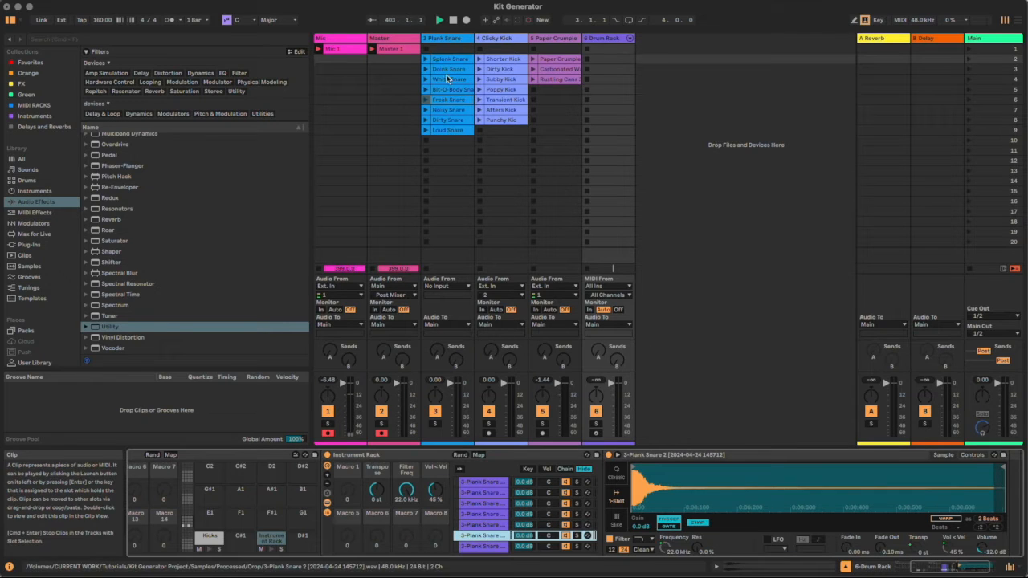
click(447, 109)
drag(672, 489, 675, 490)
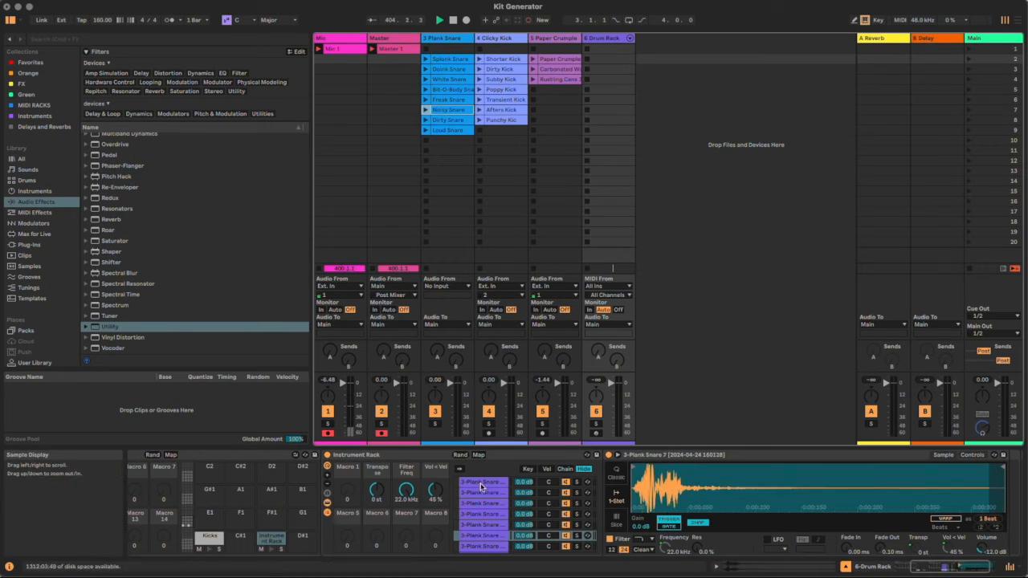
Replace the samples in the snare rack's seventh and eighth chains with the Dirty Snare and Loud Snare clips
scroll(460, 496, down, 3)
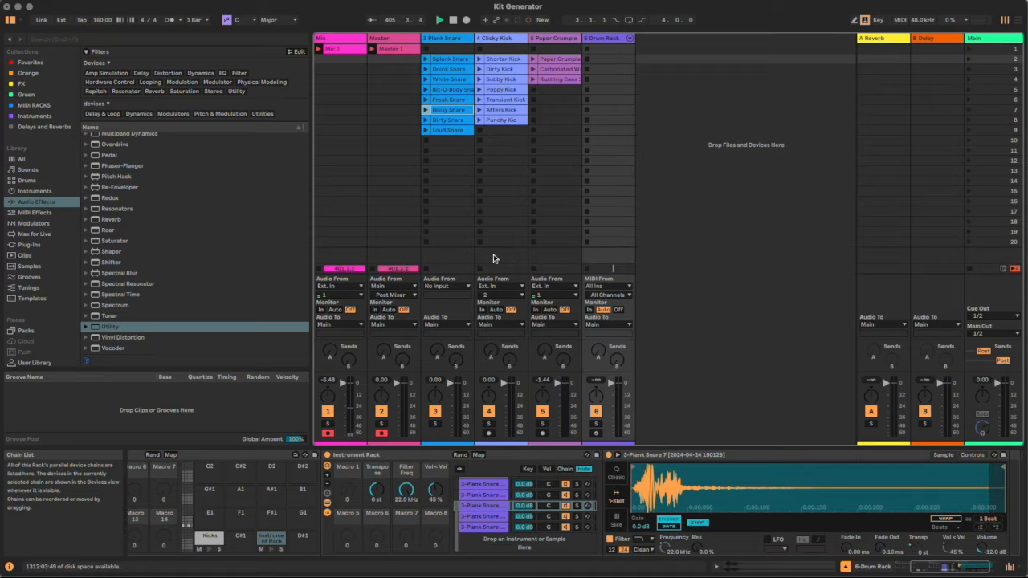
click(490, 520)
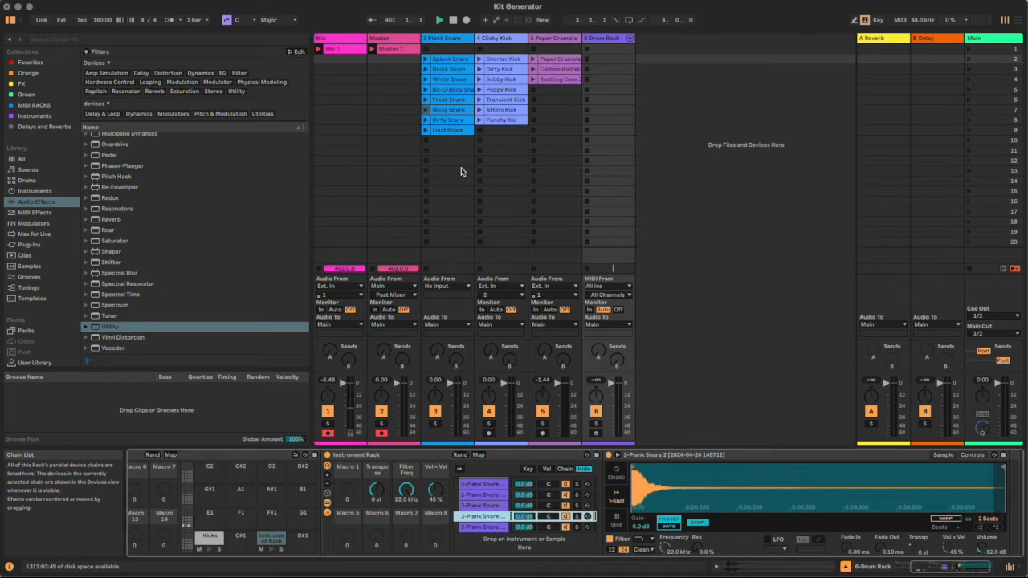
drag(457, 121, 485, 530)
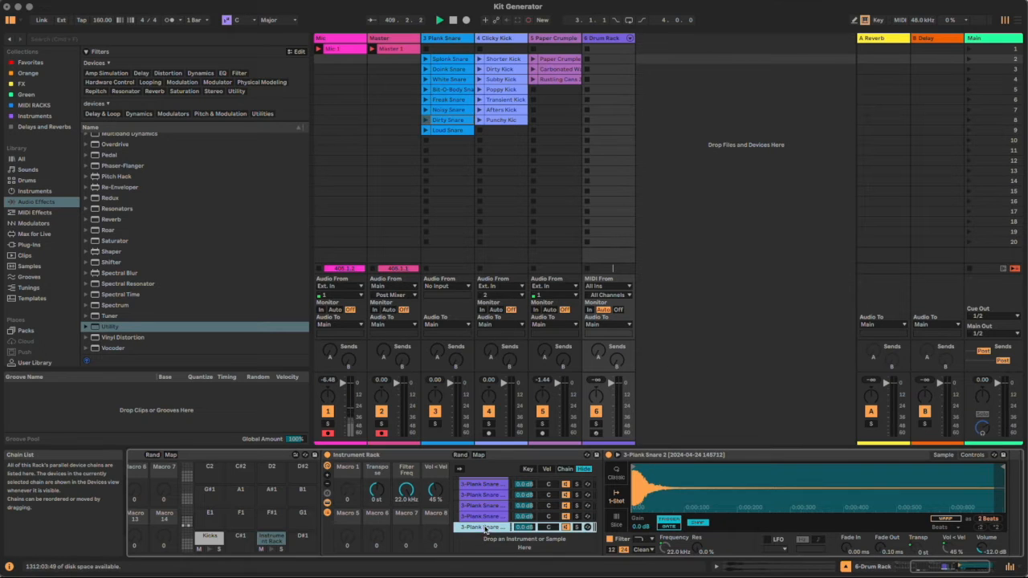
click(448, 131)
drag(688, 475, 688, 484)
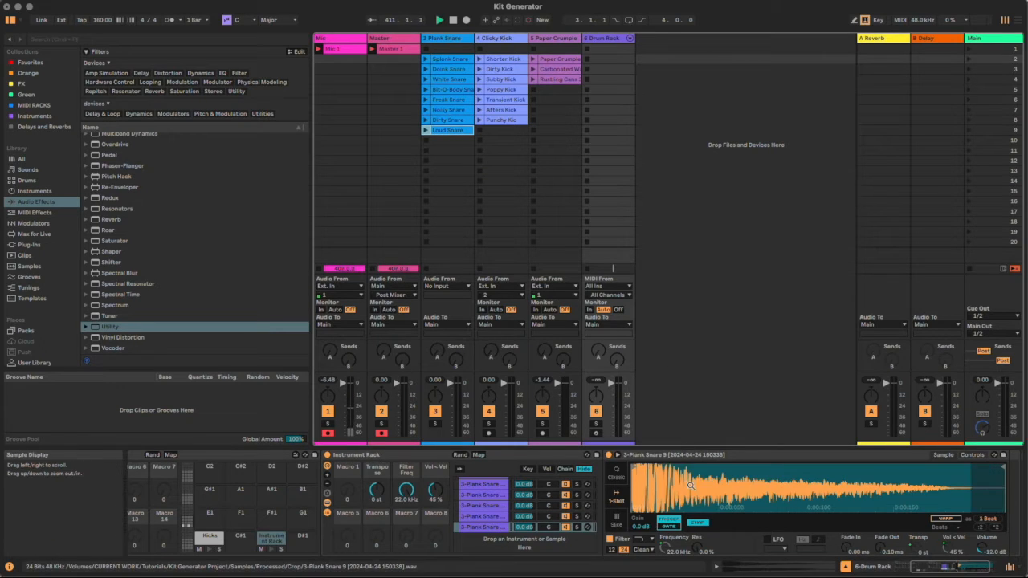
Add a Utility audio effect after the snare Instrument Rack
click(977, 567)
drag(110, 332, 954, 490)
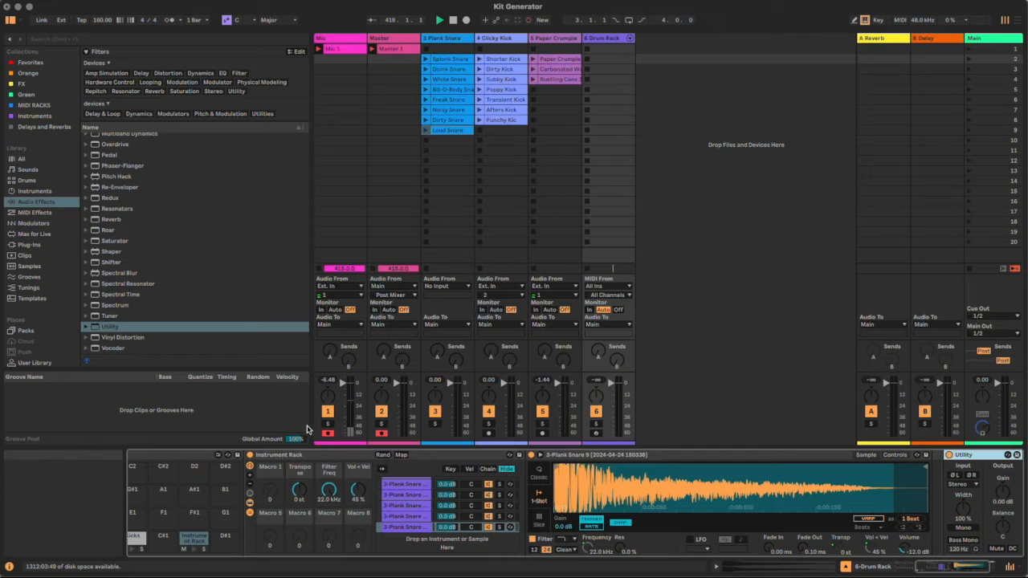
Set the maximum of the Drum Rack's Kick Vol Gain mapping to 0.00 dB and leave macro mapping mode
drag(978, 570, 927, 570)
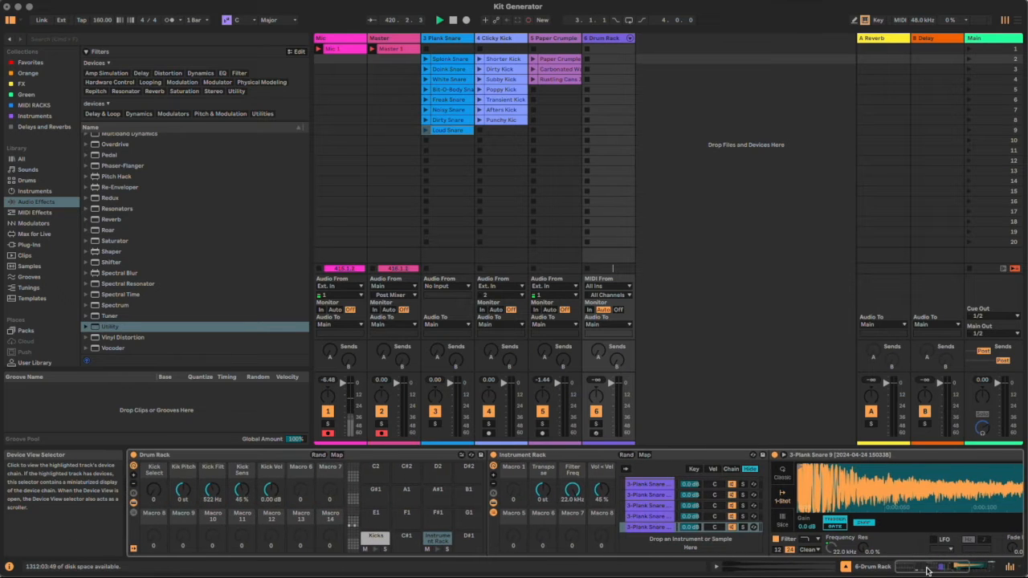
click(336, 455)
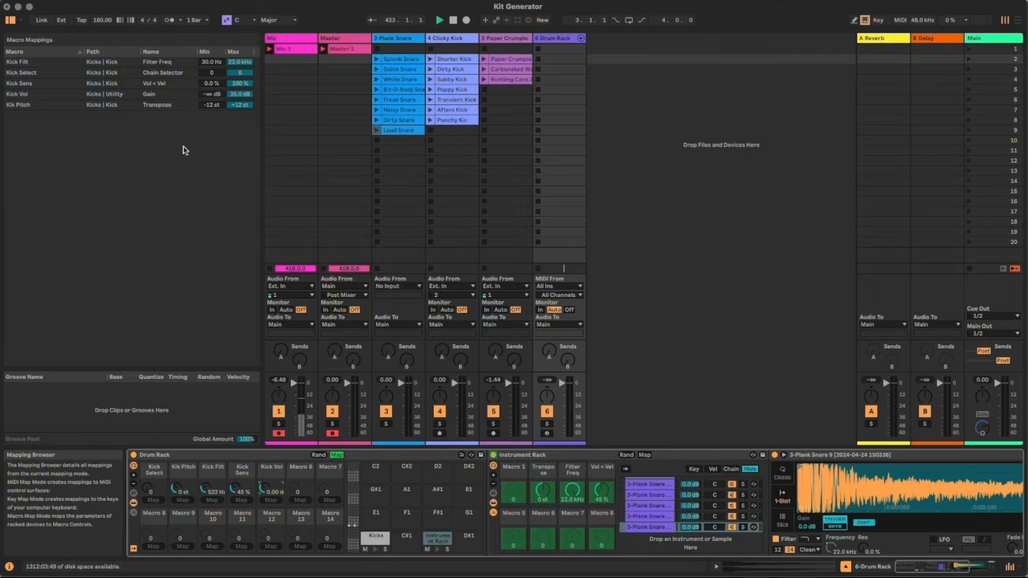
click(242, 95)
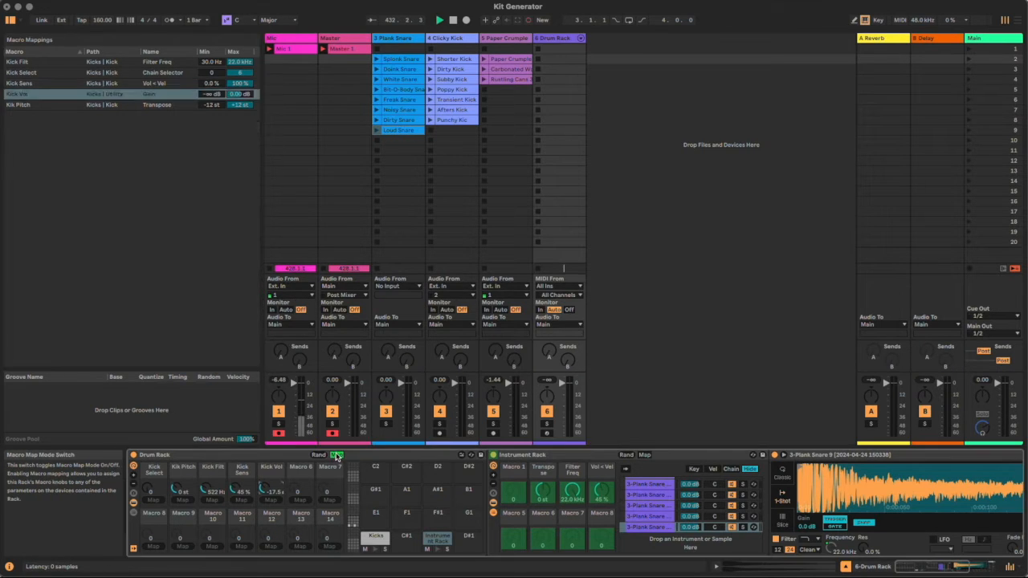
click(336, 454)
Show the snare rack's chain zones and stagger them one value apart, from 0 for the first chain to 7 for the eighth
click(730, 469)
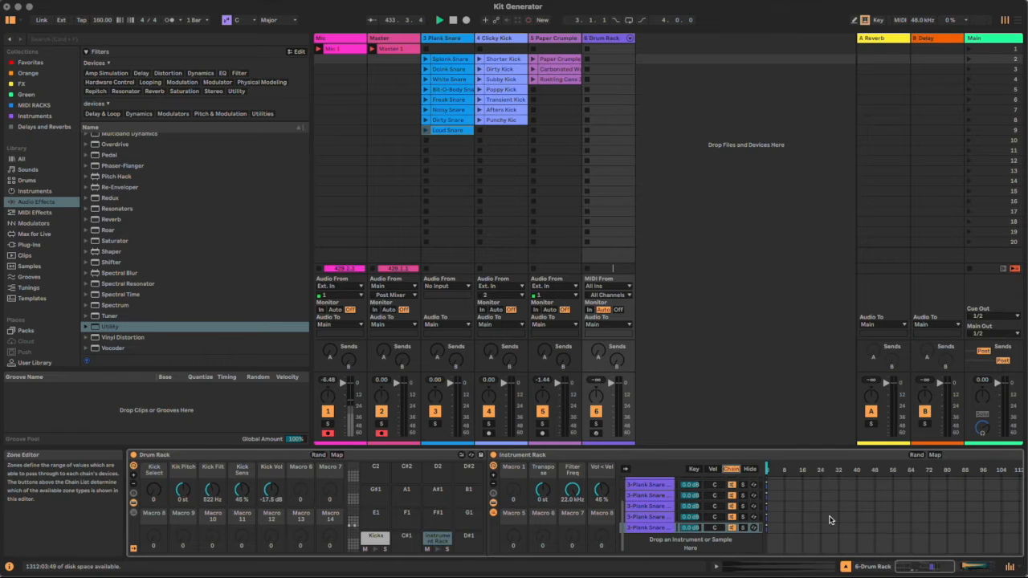
scroll(772, 504, up, 3)
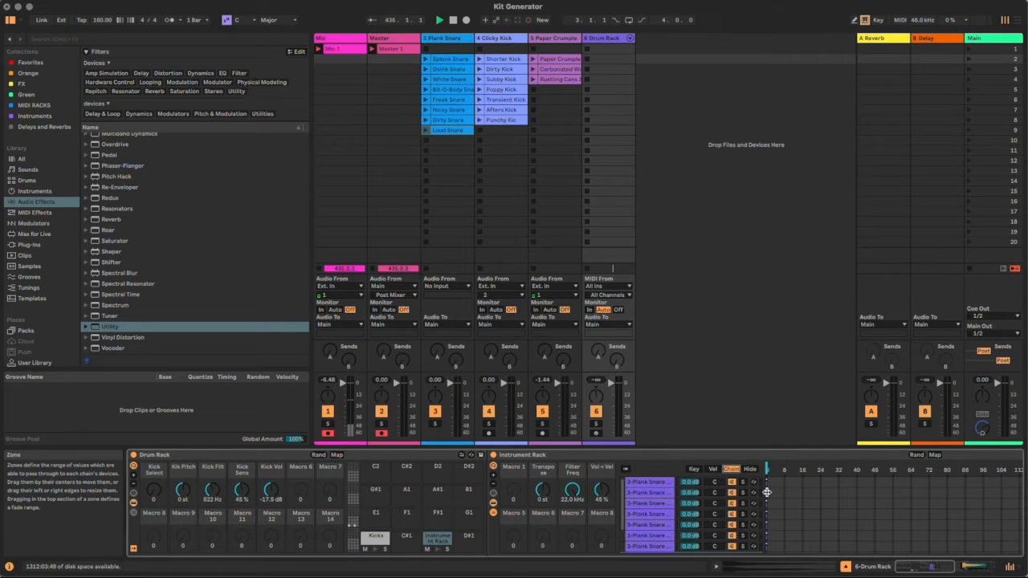
drag(766, 493, 769, 499)
click(768, 503)
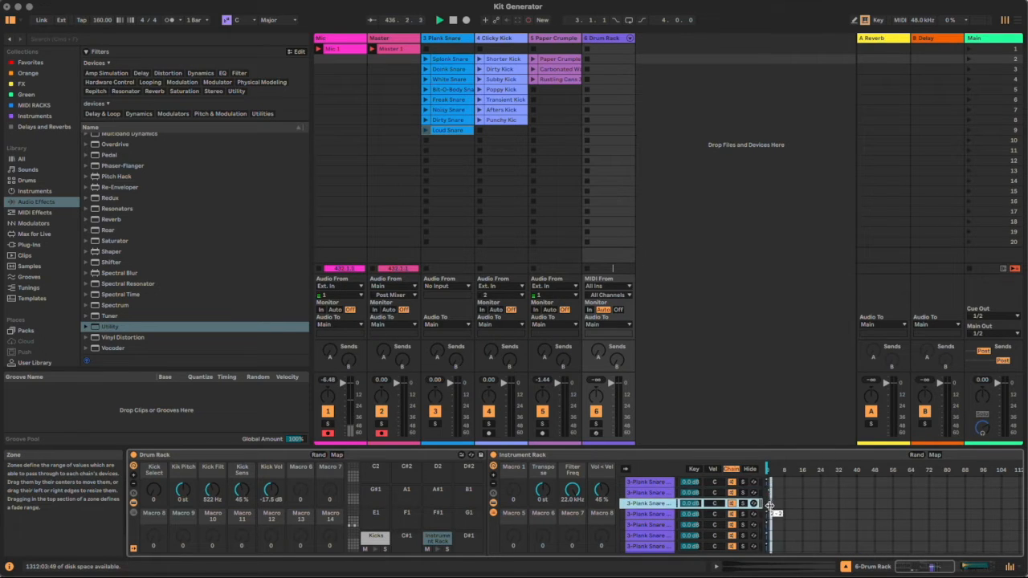
drag(770, 514, 772, 514)
click(774, 524)
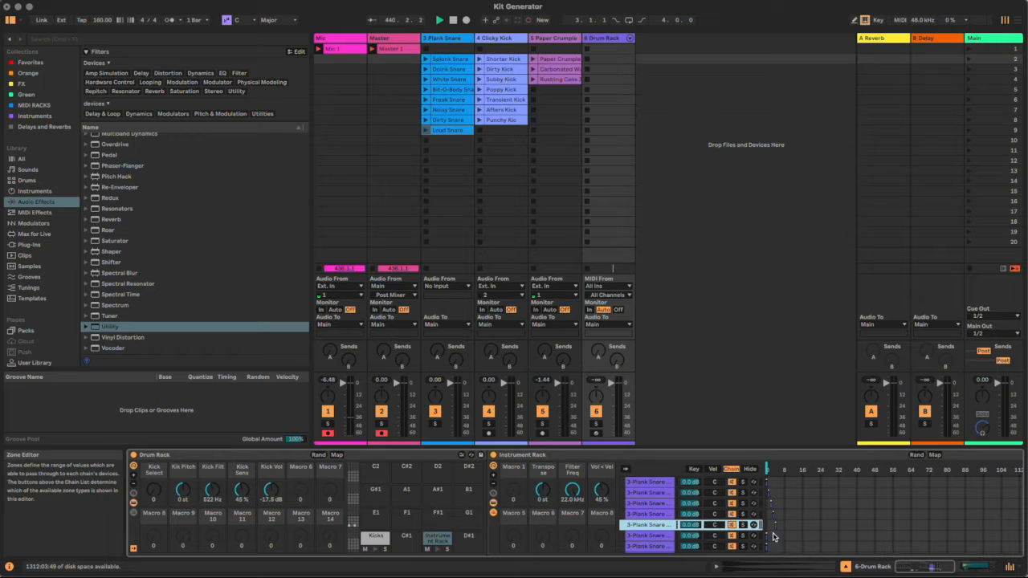
drag(767, 535, 779, 548)
scroll(790, 533, down, 3)
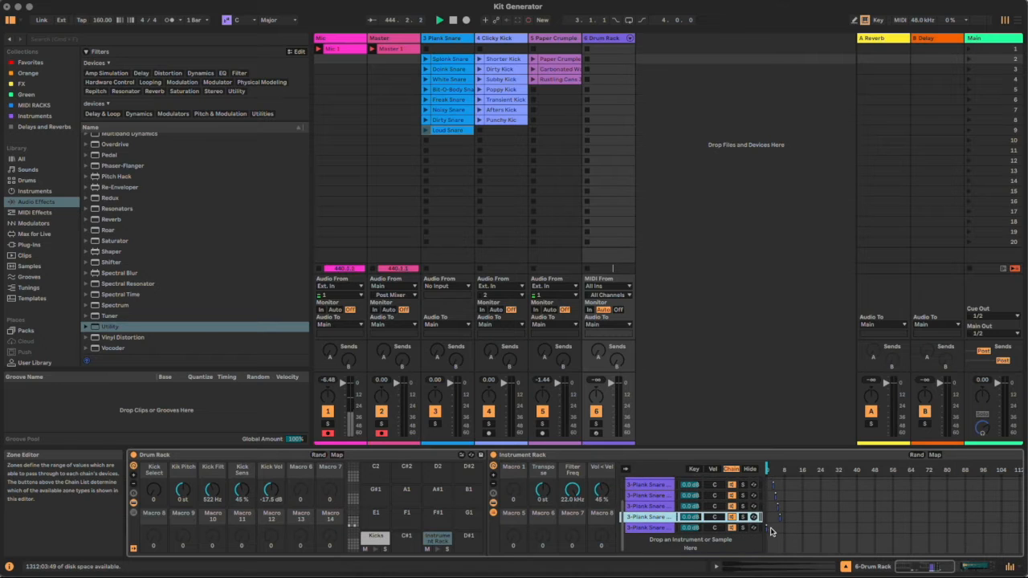
drag(767, 527, 783, 532)
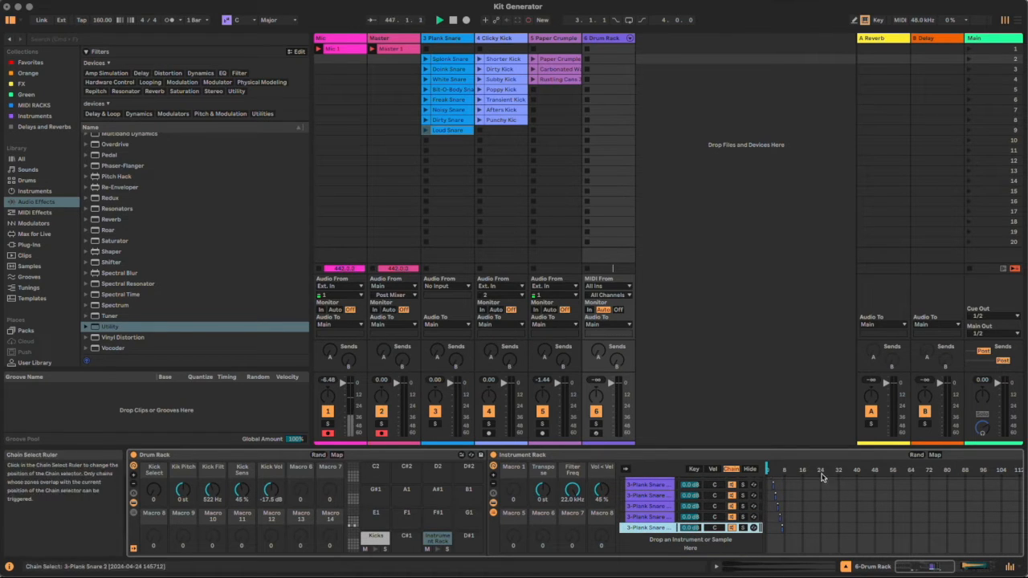
Map the snare rack's Chain Selector to its Macro 1 and leave macro mapping mode
scroll(922, 486, up, 3)
click(934, 455)
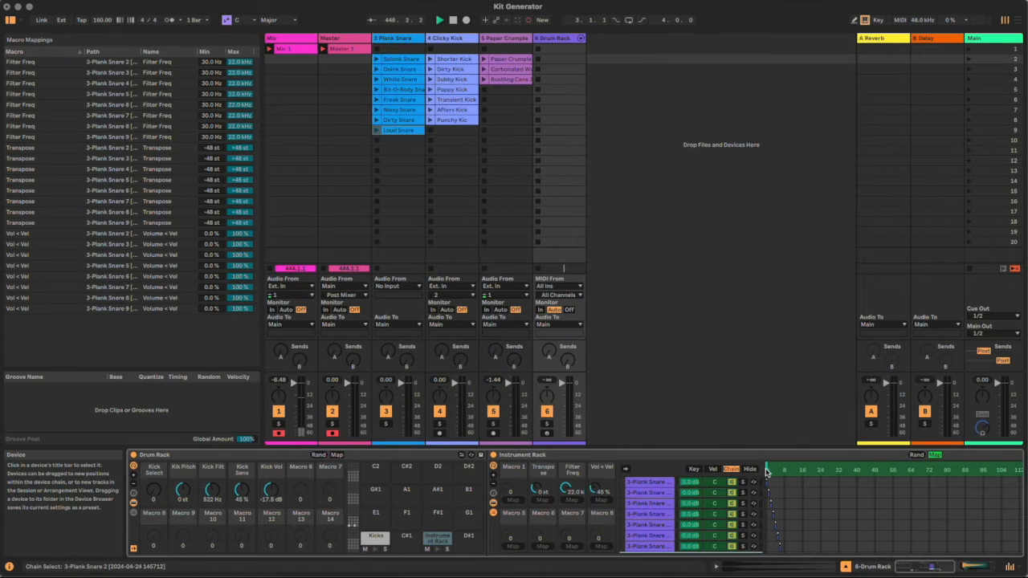
click(513, 500)
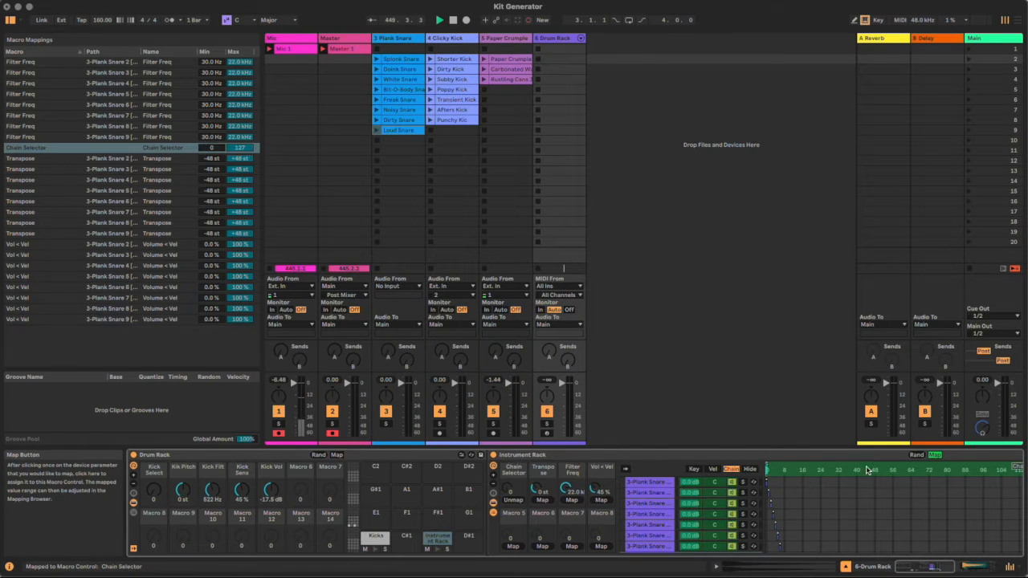
click(934, 455)
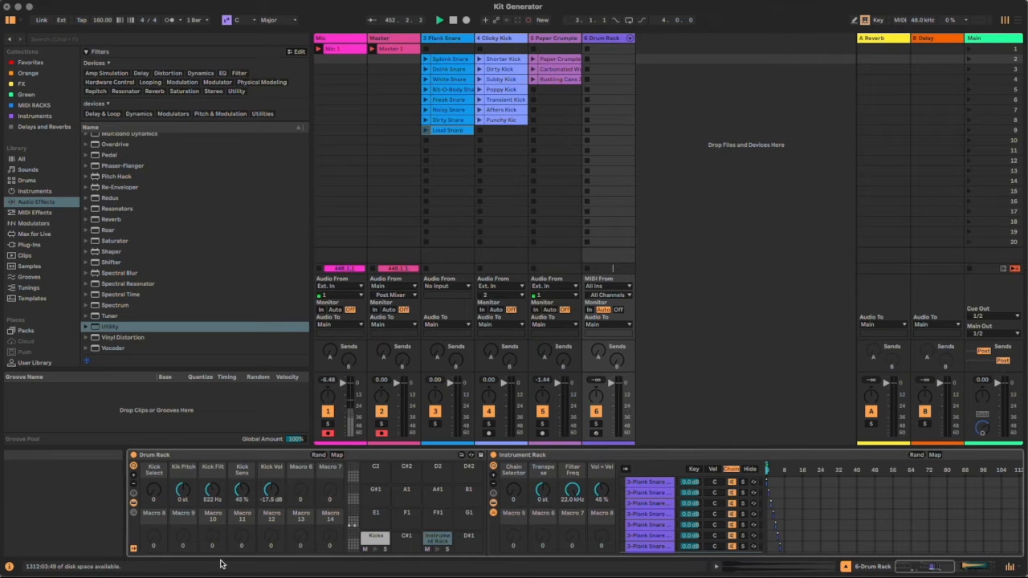
Rename the snare Instrument Rack as Snares
key(super+r)
text(Snares)
click(526, 455)
text(S)
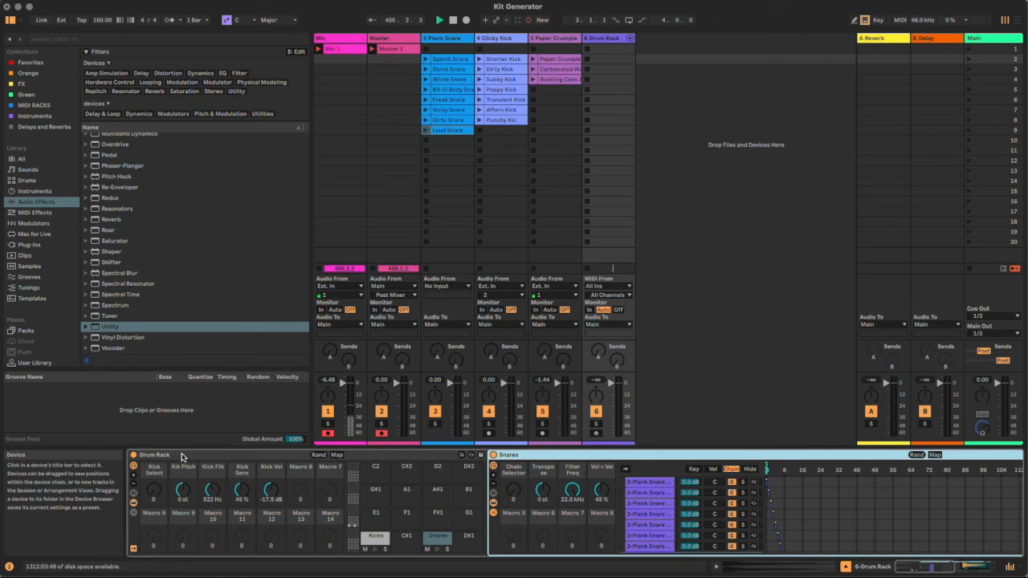
Map the Snares rack's Chain Selector macro to the Drum Rack's Macro 8
click(337, 455)
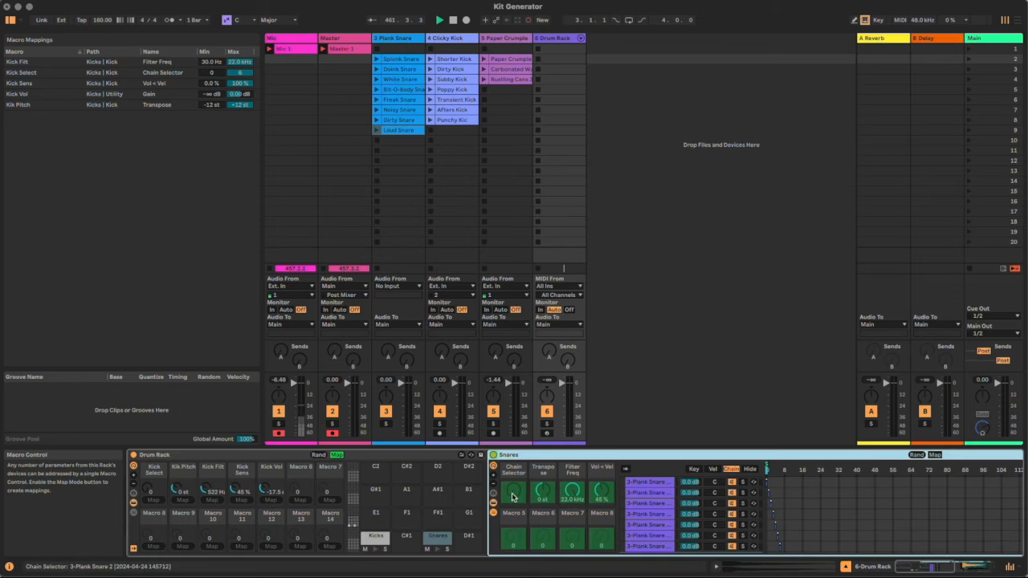
click(152, 546)
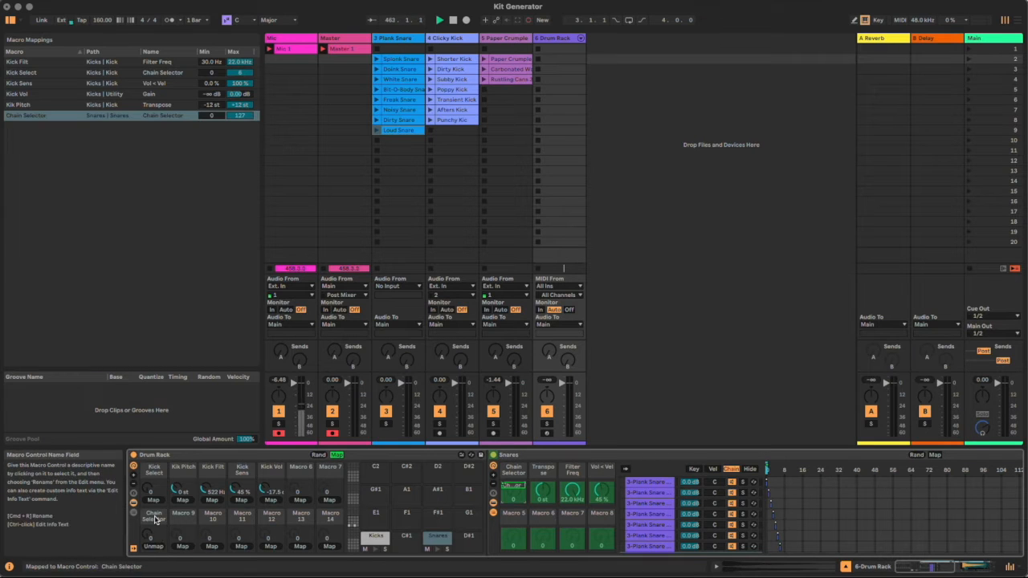
Rename the Drum Rack's Macro 8 as Snare Select and map the Snares rack's Transpose to Macro 9, named Snare Pitch
key(super+r)
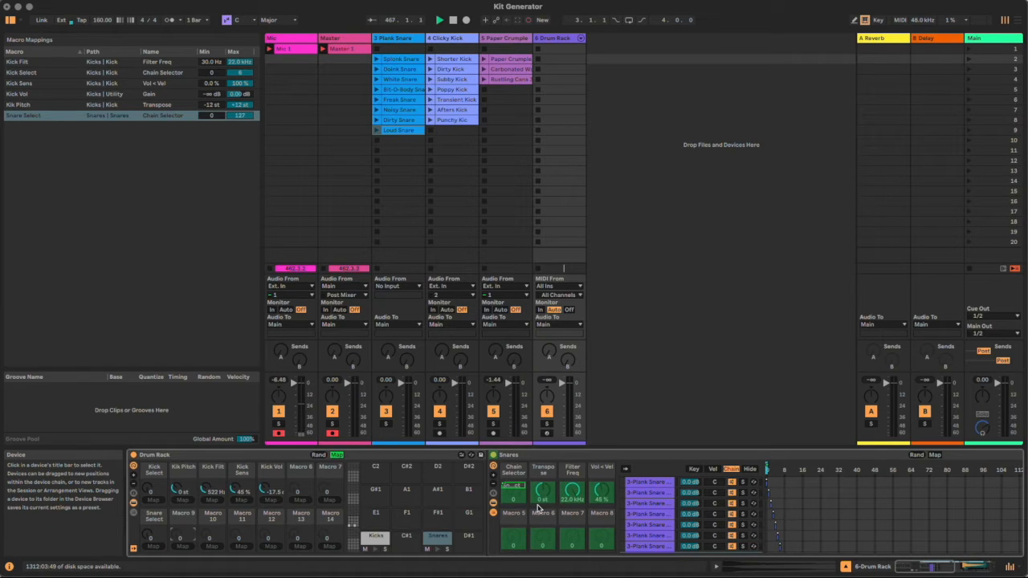
click(181, 546)
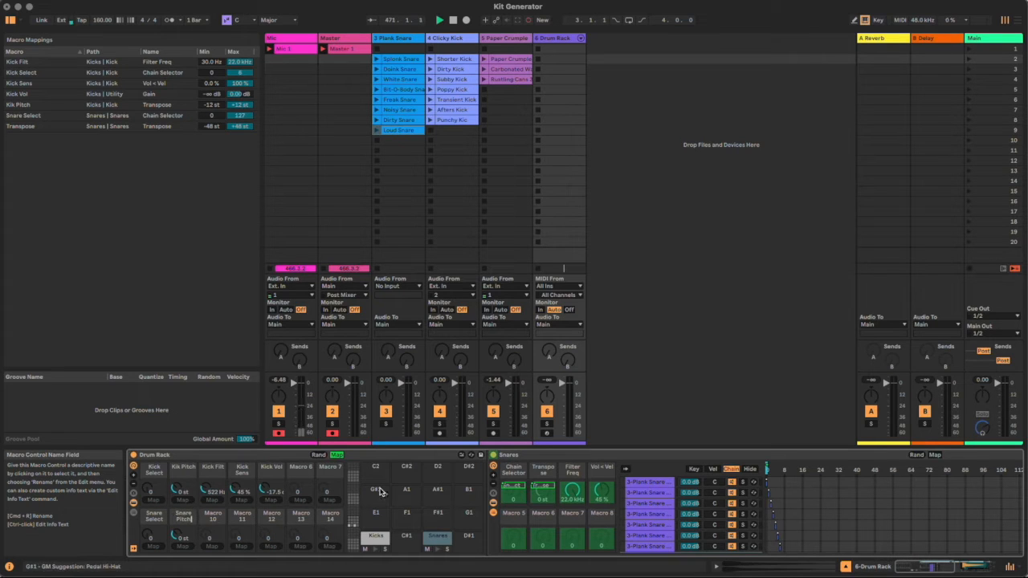
Map the Snares rack's Filter Freq to Macro 10 as Snr Cutoff and its Vol < Vel to Macro 11 as Snr Sens
click(578, 493)
click(212, 546)
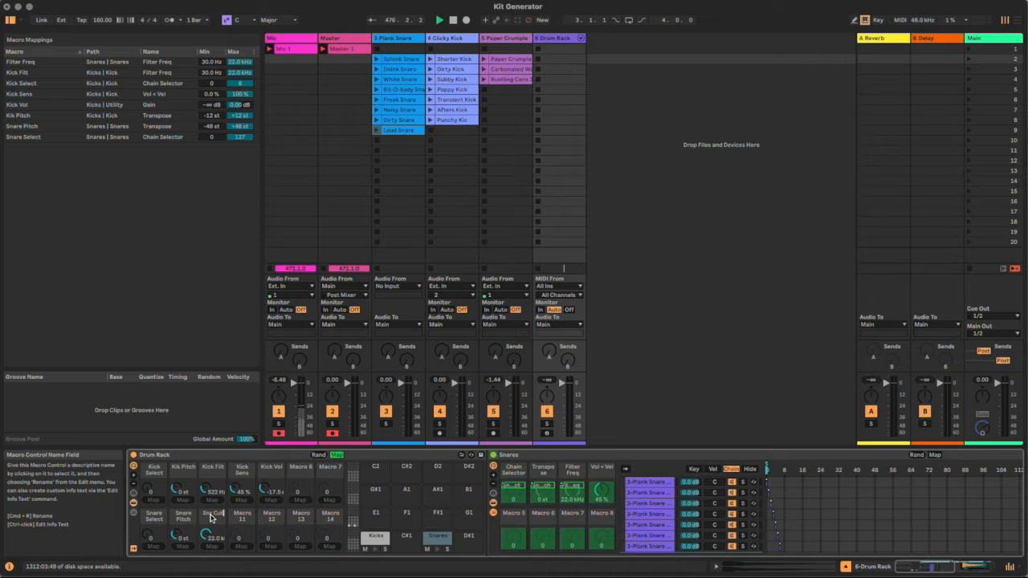
key(Return)
click(240, 546)
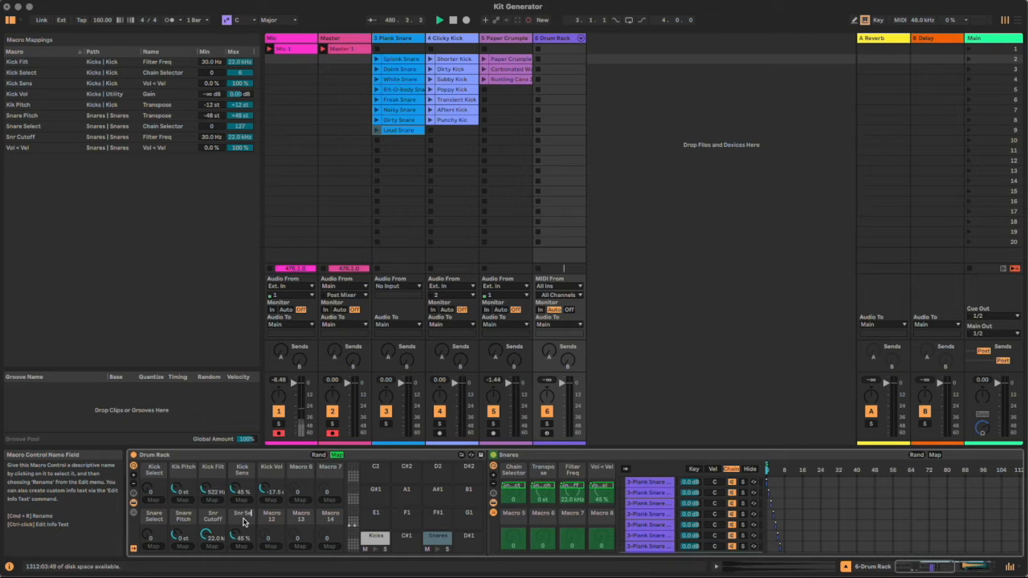
Rename the kick filter macro as Kik Cutoff and set the Snare Select mapping's maximum to 7
click(212, 481)
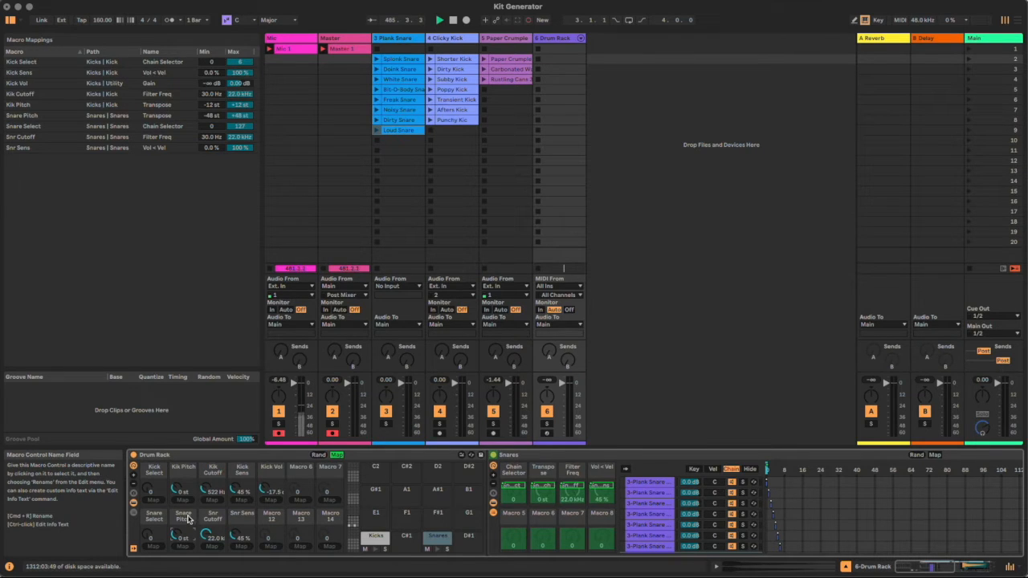
click(518, 474)
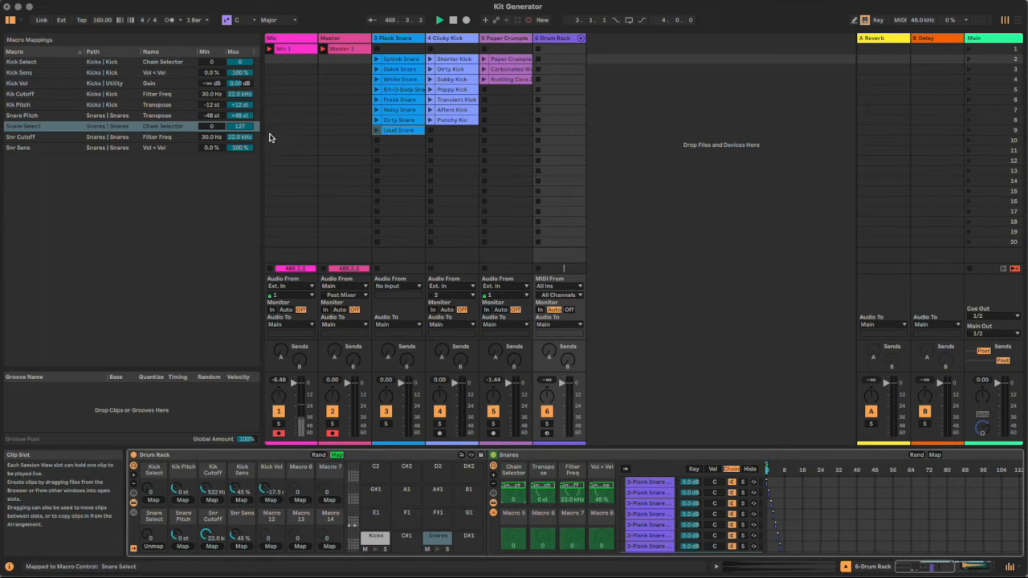
click(245, 127)
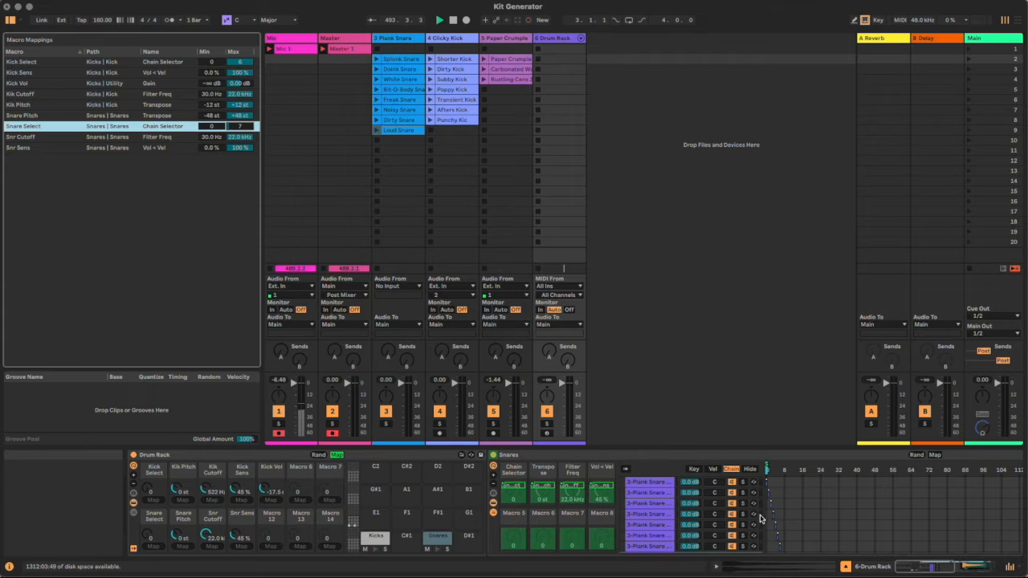
Map the Gain of the snare pad's Utility to Macro 12 with a 0.00 dB maximum, and leave macro mapping mode
click(760, 518)
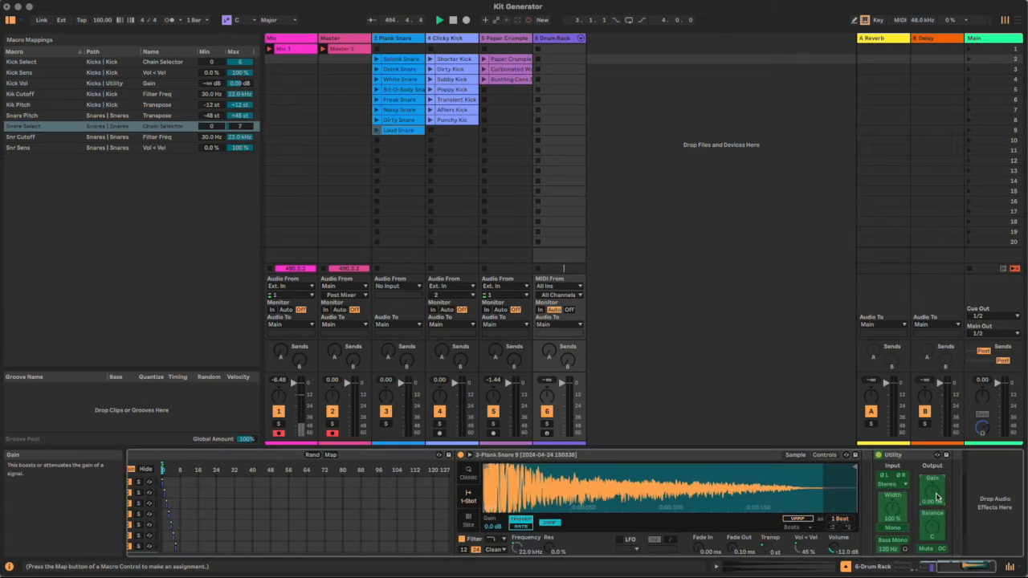
click(901, 570)
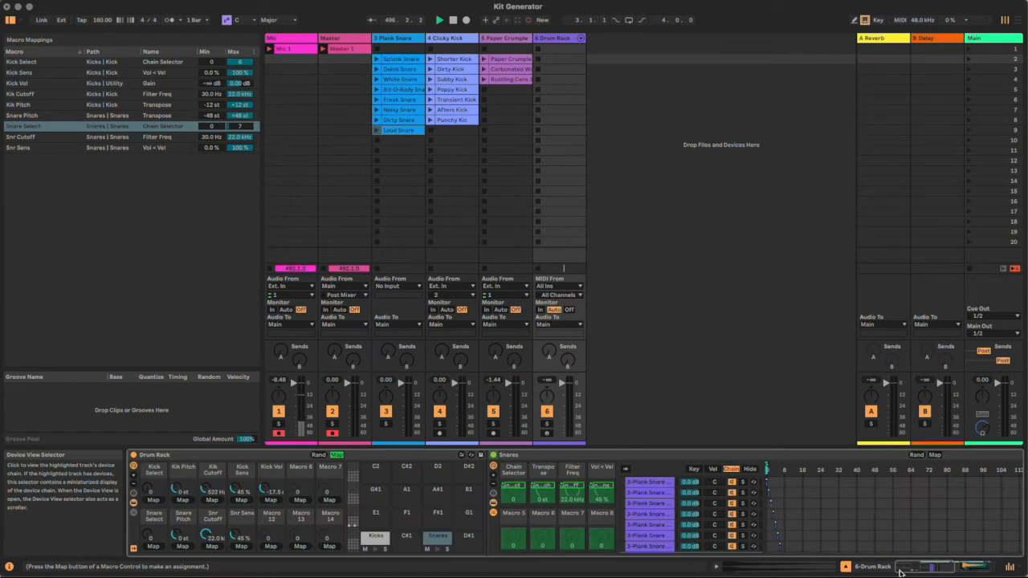
click(271, 546)
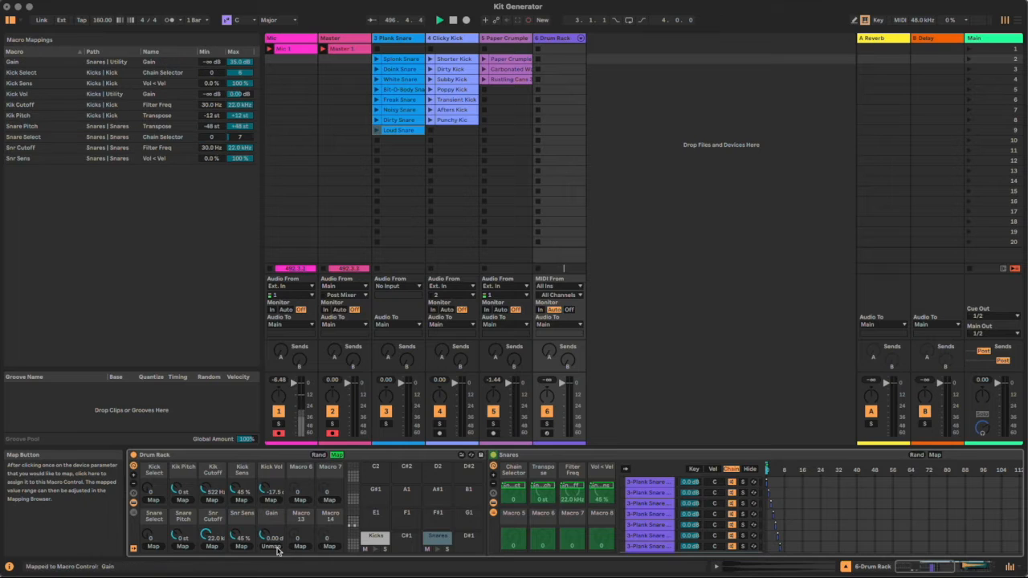
click(238, 63)
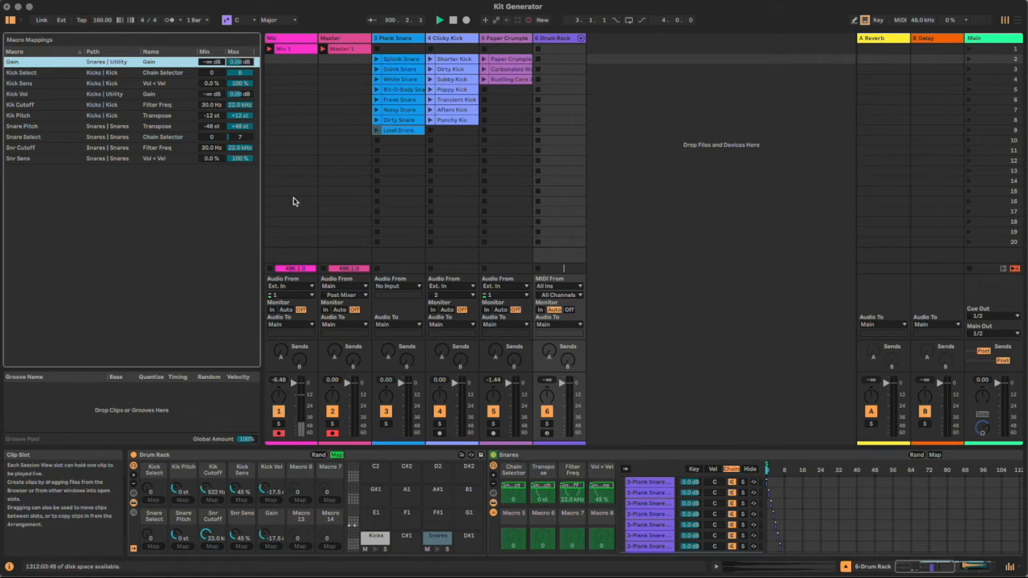
click(336, 455)
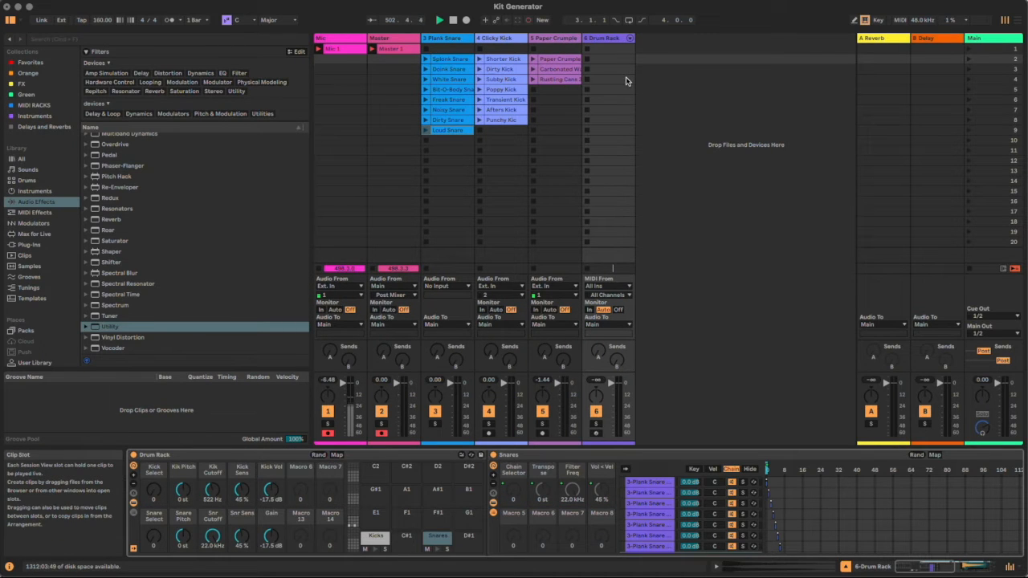
Create a two-bar clip in the Drum Rack track's slot 12 with kicks at 1.1, 1.2.3, 1.4, 2.2 and snares at 1.3, 2.3
double_click(616, 161)
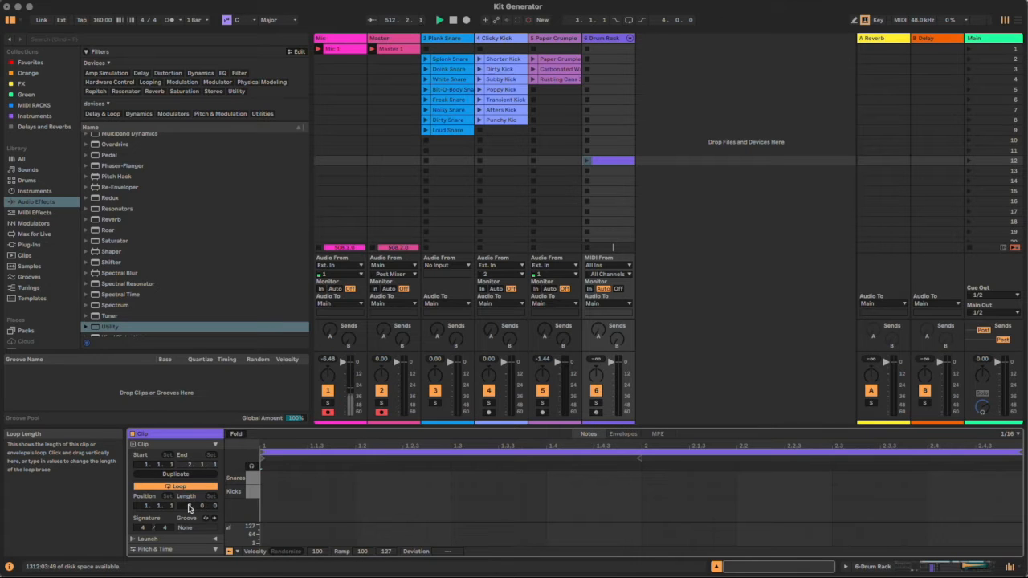
double_click(269, 492)
double_click(407, 492)
double_click(463, 479)
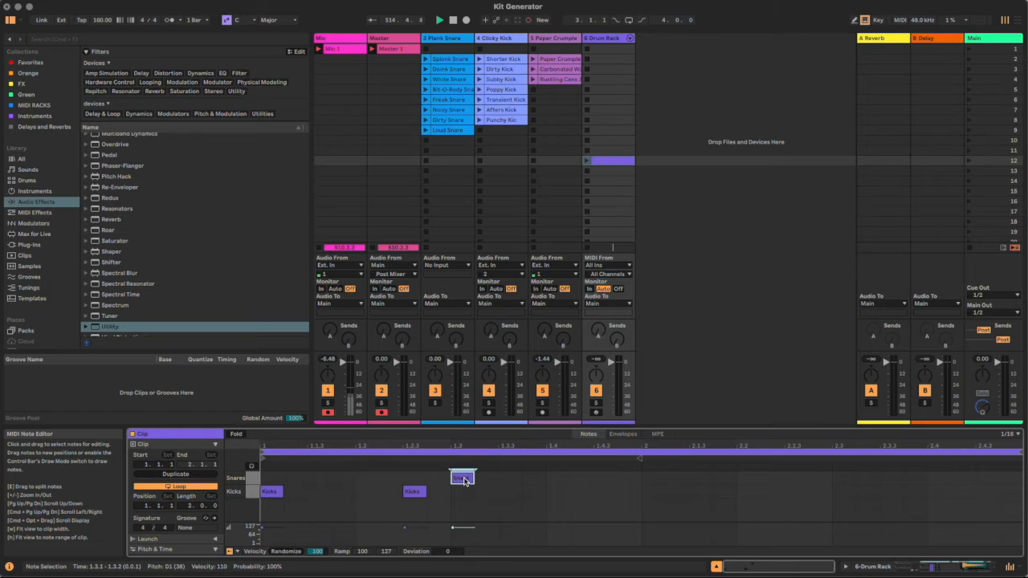
double_click(556, 492)
double_click(746, 492)
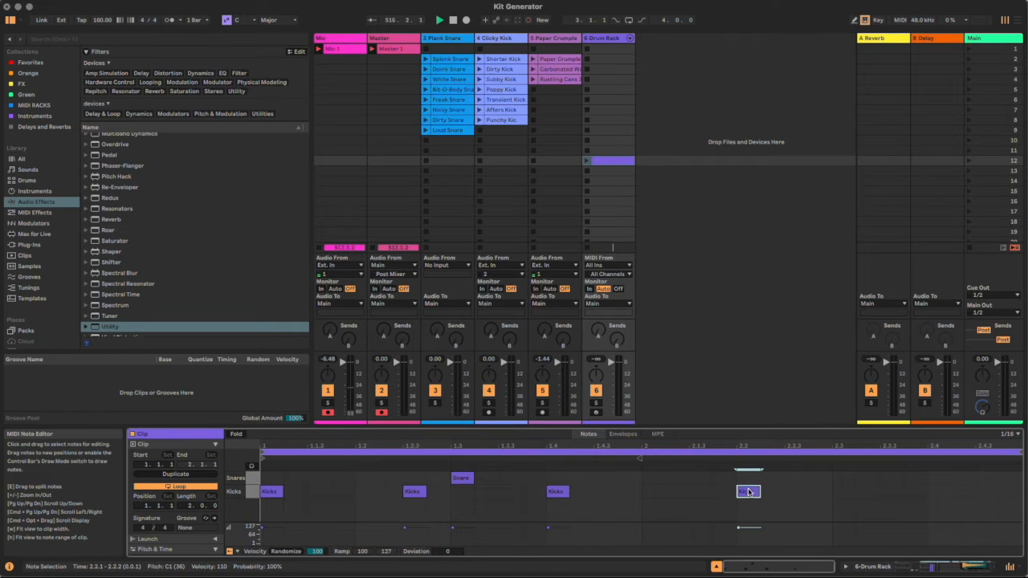
double_click(839, 478)
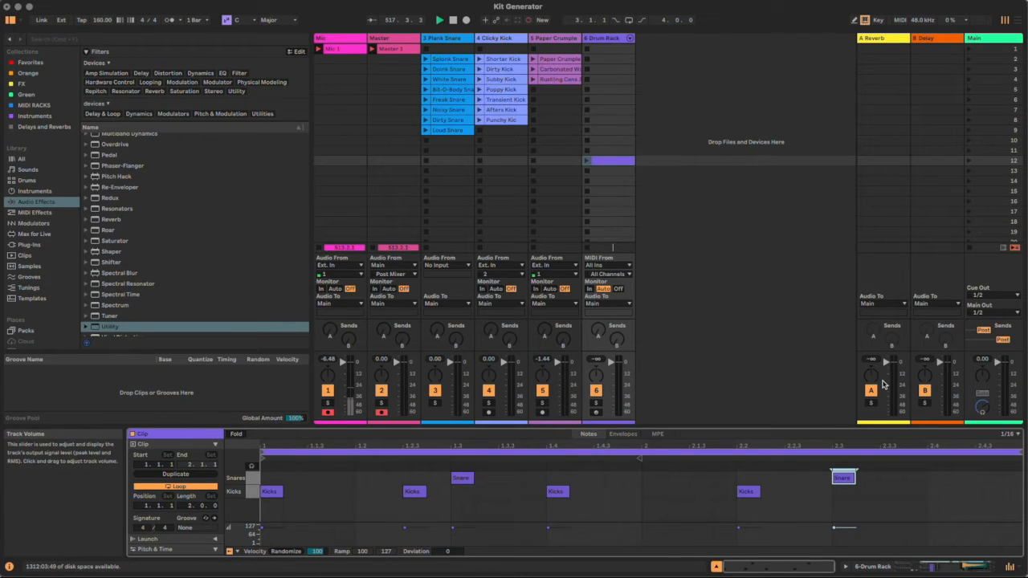
Launch the new drum clip and, in the Drum Rack, set Kick Select to 2 and Snare Select to 4
click(586, 161)
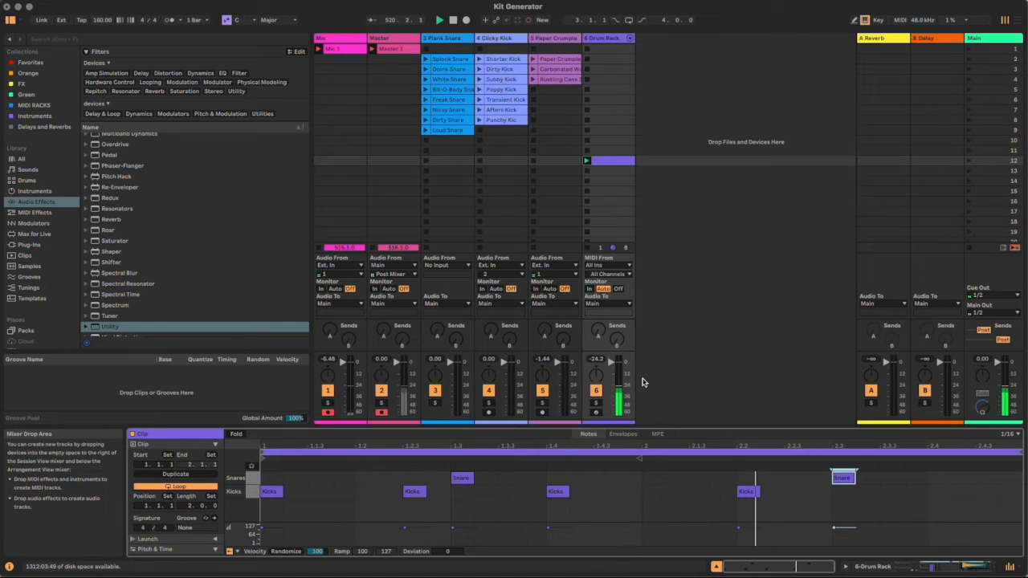
click(977, 569)
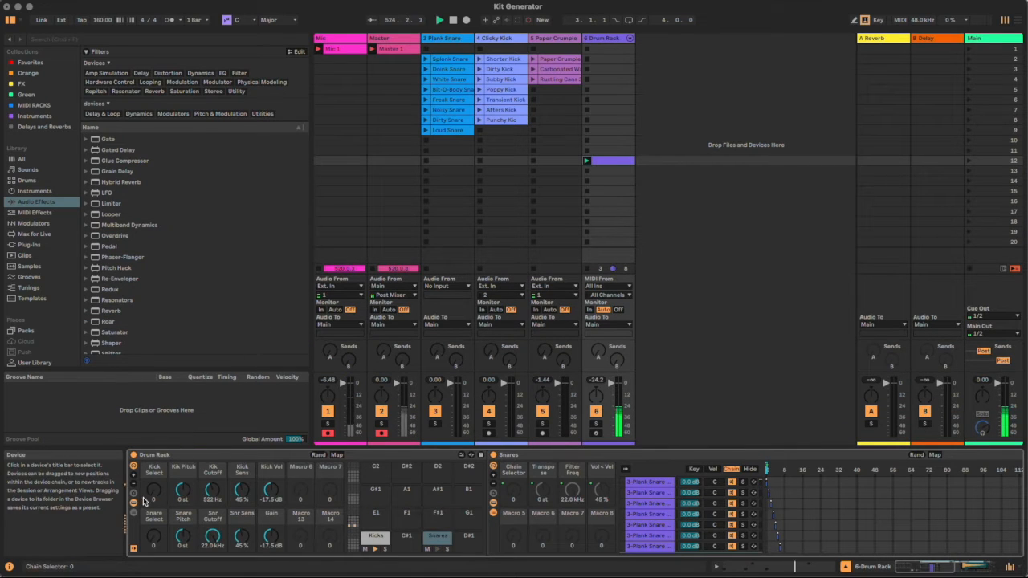
drag(148, 494, 148, 485)
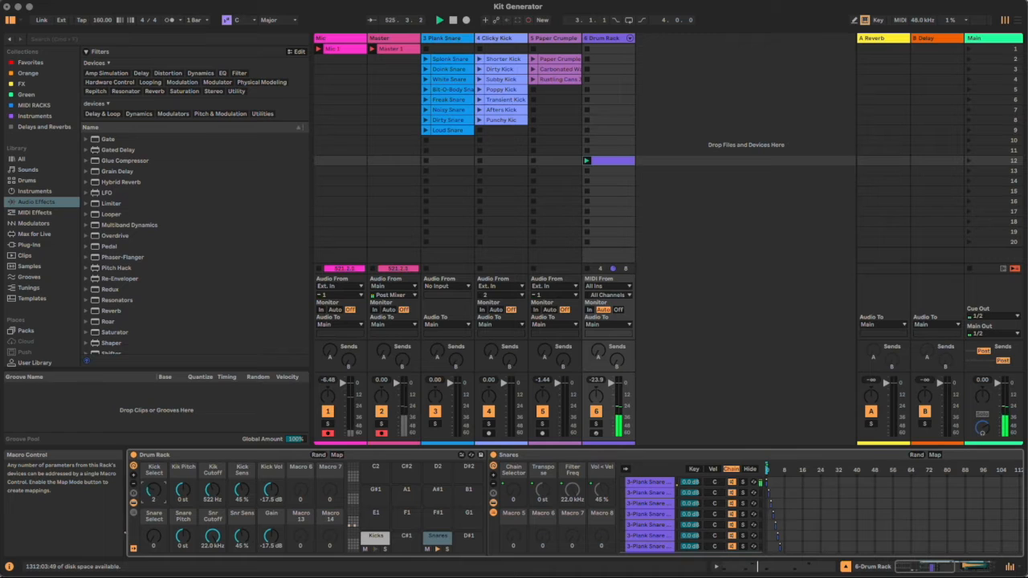
drag(153, 534, 152, 522)
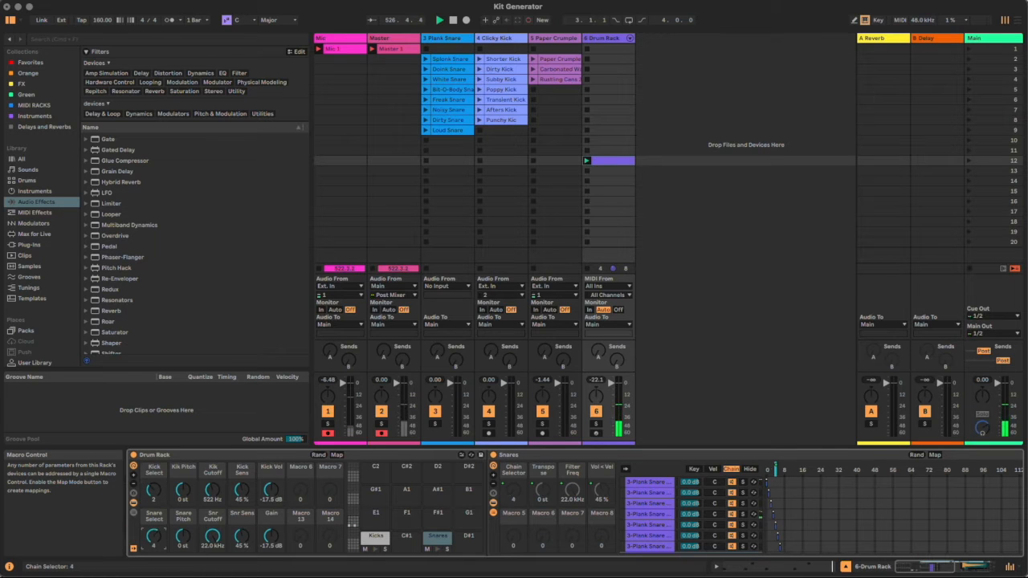
Set Snare Pitch to +15 st, Kik Cutoff to 22.0 kHz, Kick Sens to 79 %, Snr Sens to 100 %, and both volume macros to 0.00 dB
drag(183, 491, 183, 480)
drag(183, 536, 242, 478)
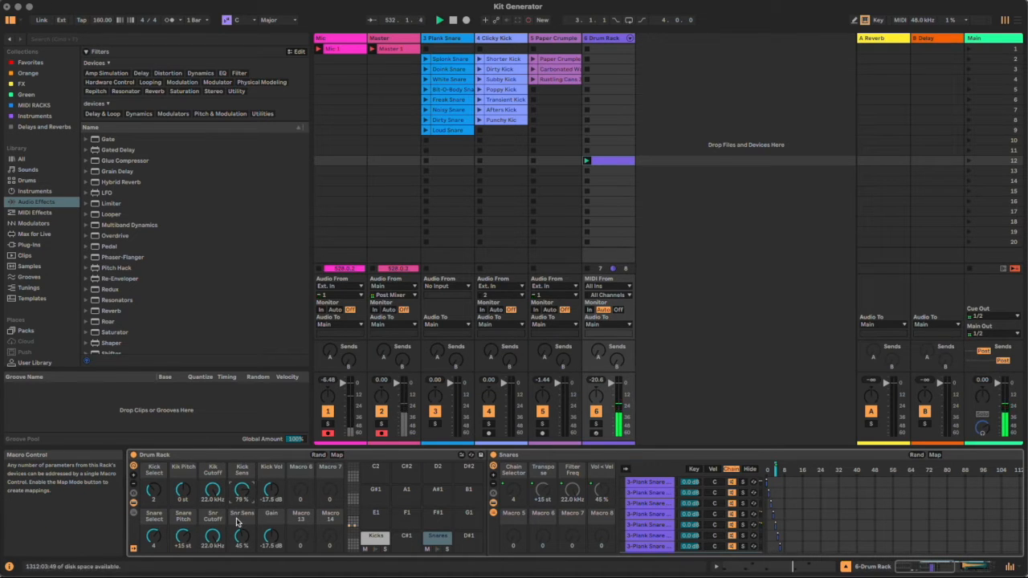
drag(242, 535, 272, 465)
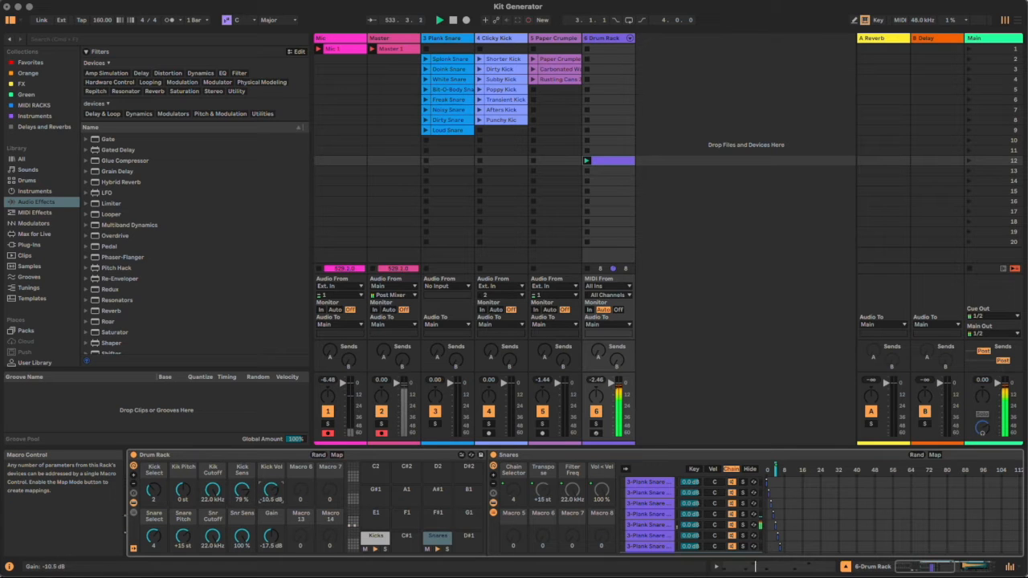
drag(273, 533, 273, 514)
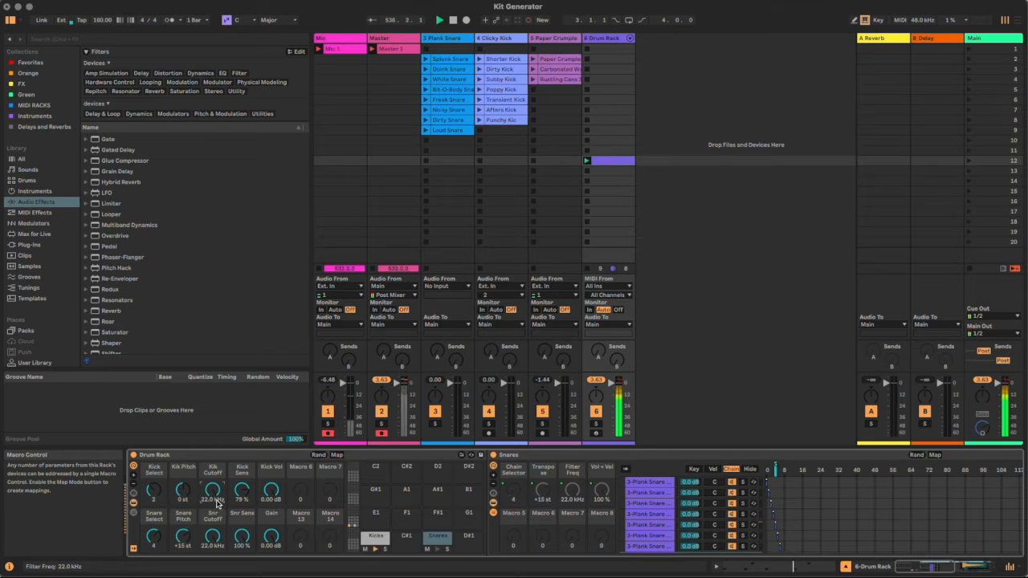
Show the Kicks pad's rack and set Kick Select to 3, Kik Pitch to +4 st, Snare Select to 5 and Snare Pitch to +2 st
click(375, 537)
drag(935, 566, 901, 568)
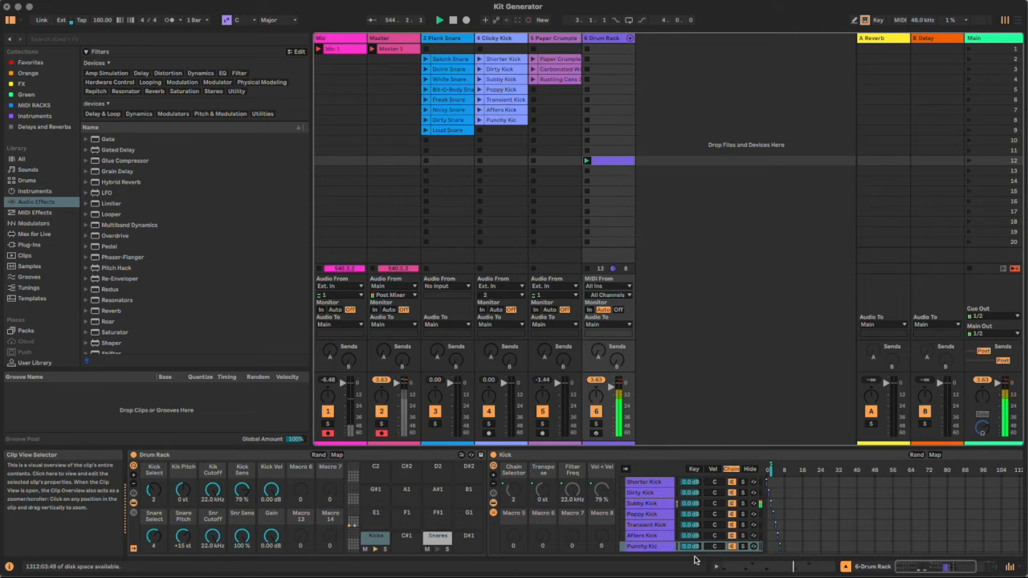
drag(184, 488, 154, 484)
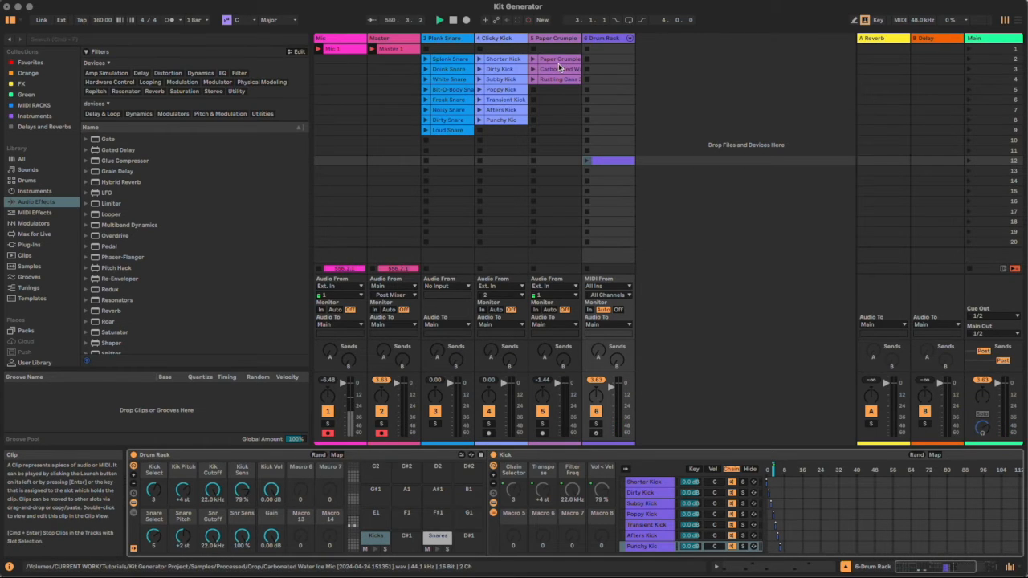
Solo the Paper Crumple track and audition its Carbonated Water, Rustling Cans 3 and Paper Crumple 2 clips
click(542, 423)
click(533, 69)
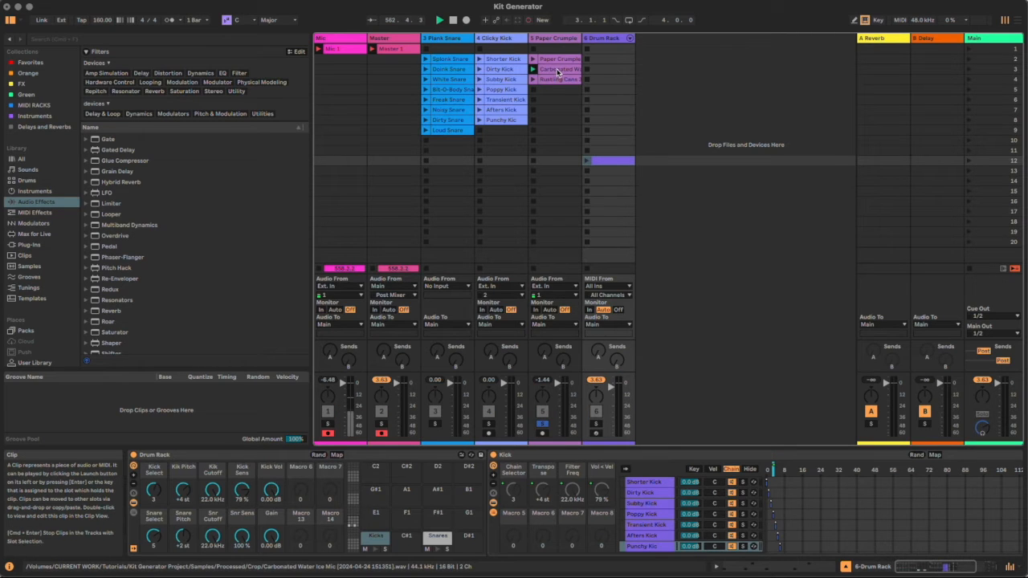
click(557, 70)
double_click(558, 70)
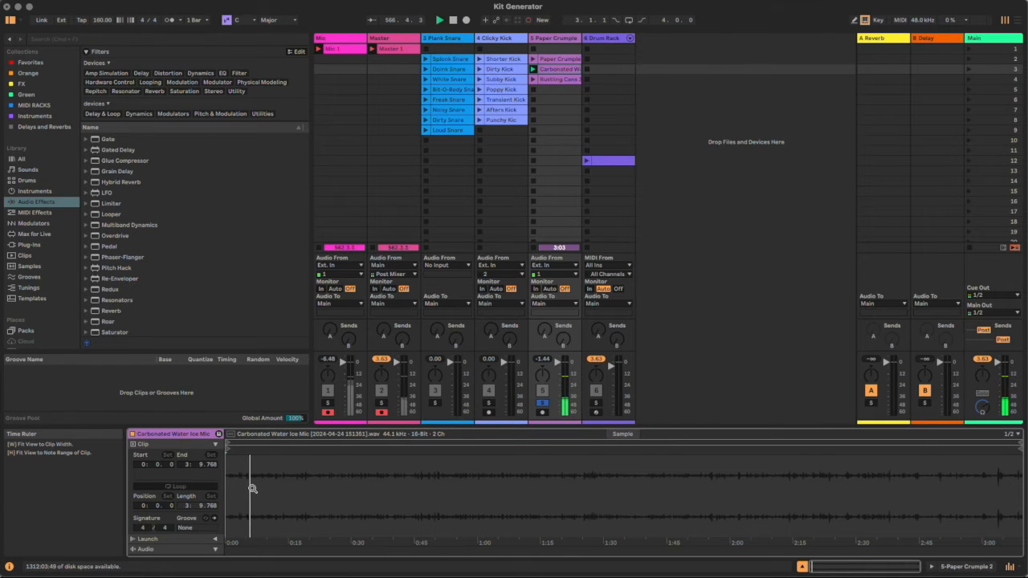
click(533, 79)
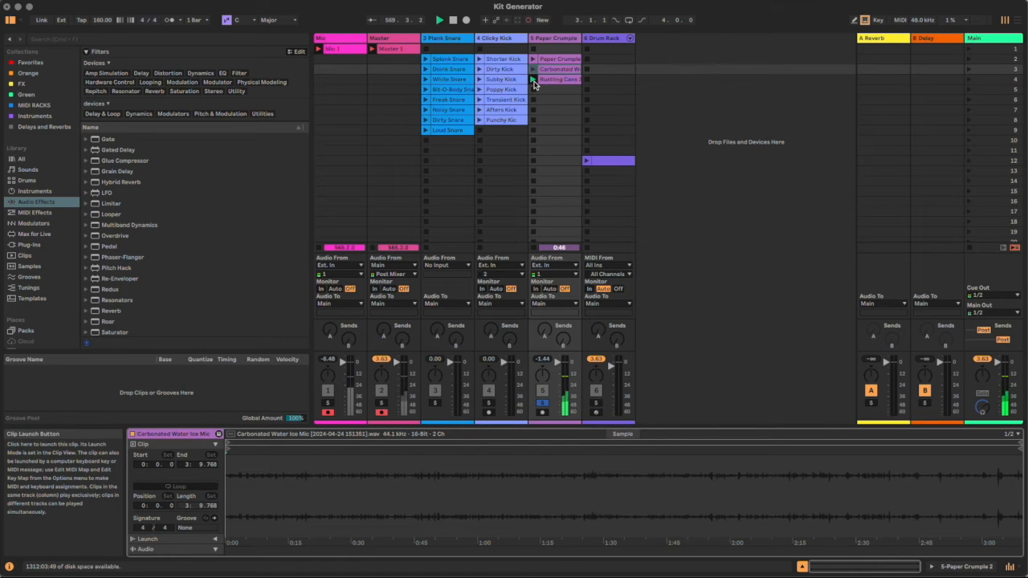
click(546, 79)
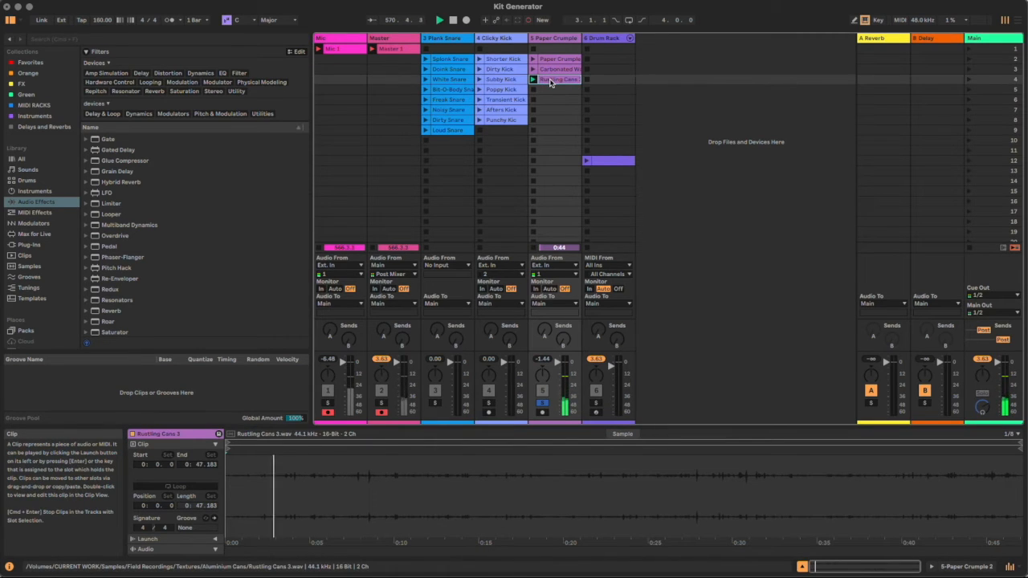
click(533, 59)
click(562, 61)
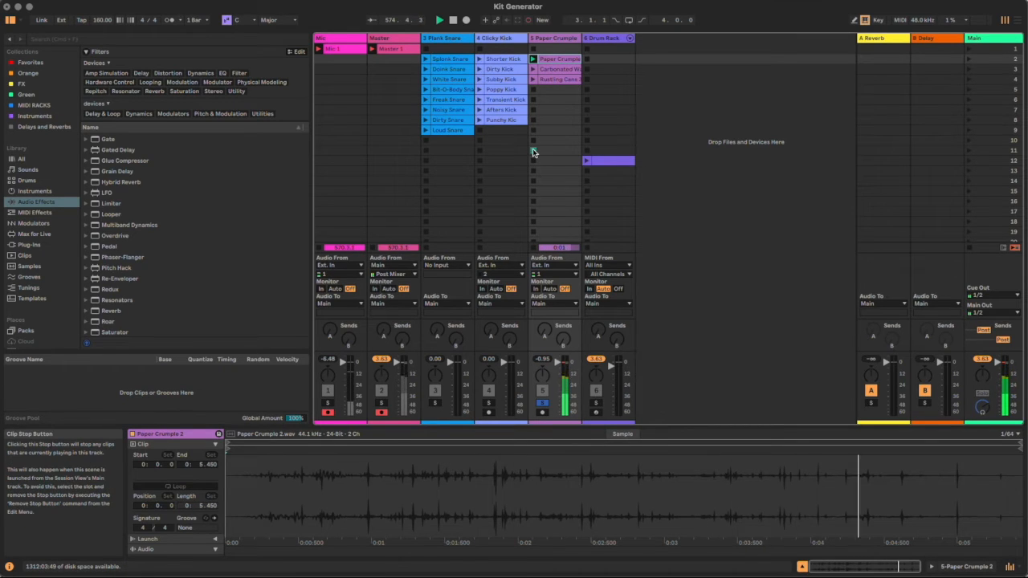
Load the Paper Crumple 2 clip onto the Drum Rack's D#1 pad and group its Simpler into an Instrument Rack
click(549, 40)
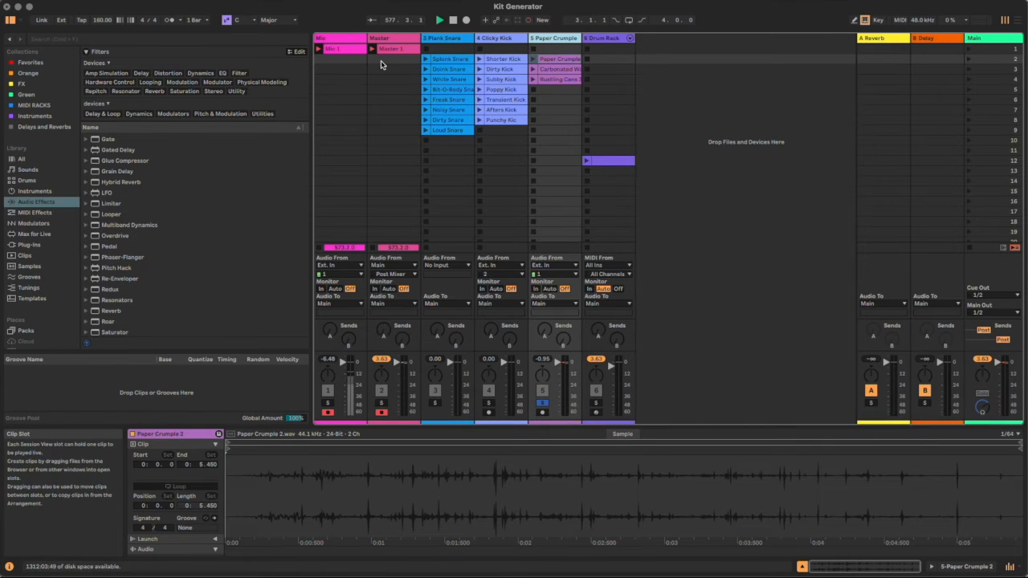
click(604, 39)
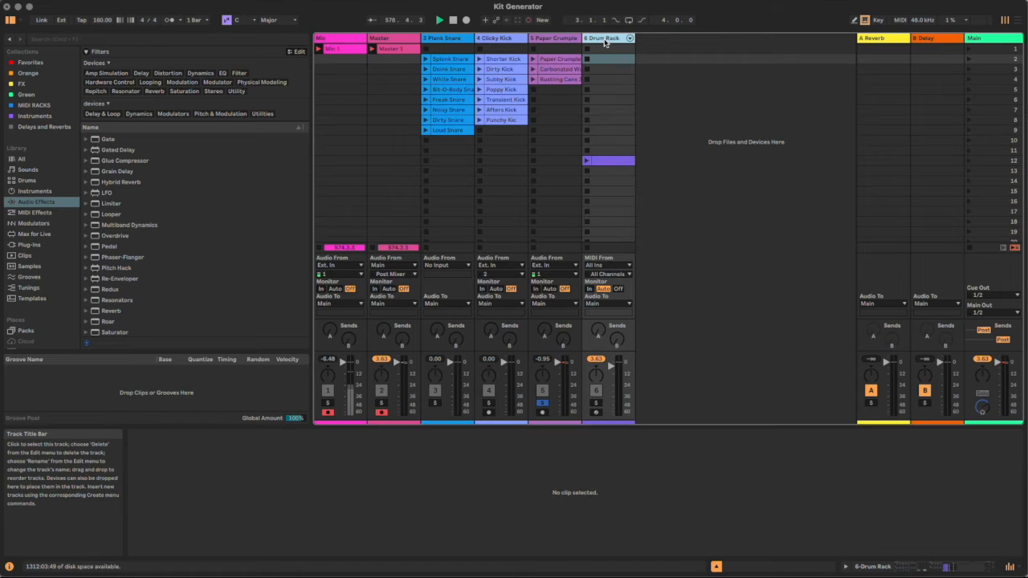
double_click(605, 40)
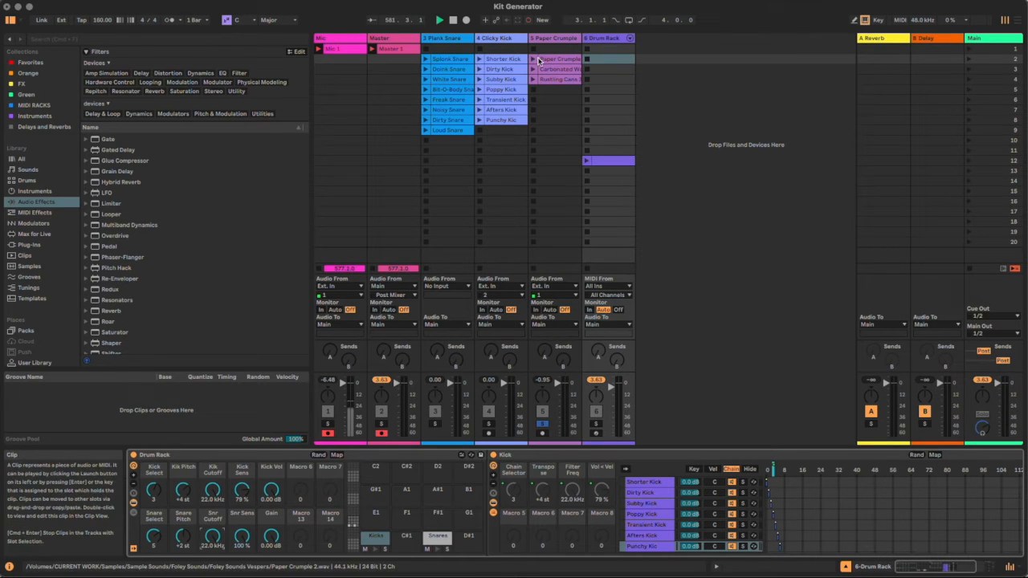
drag(552, 64, 468, 546)
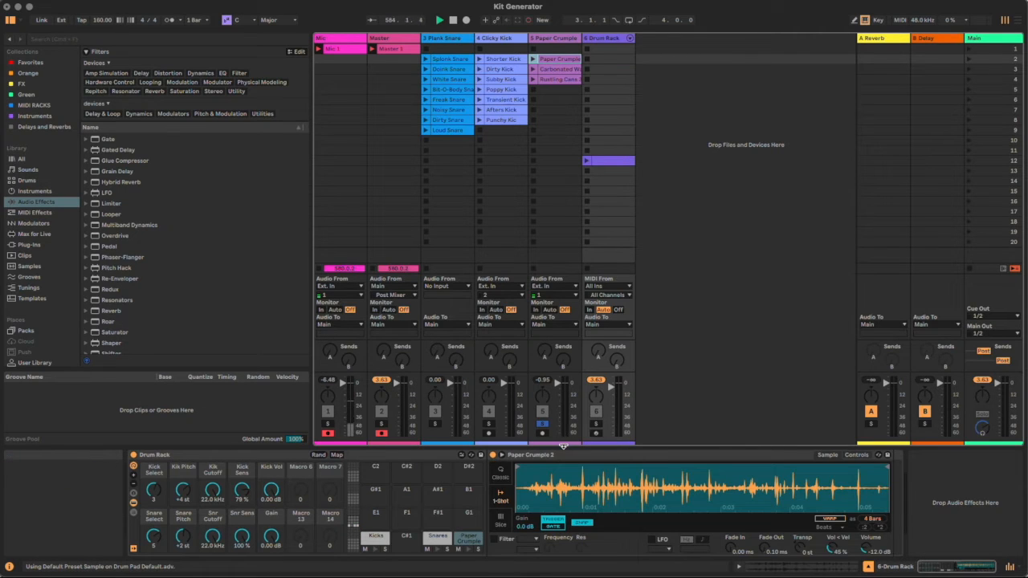
click(565, 456)
click(534, 455)
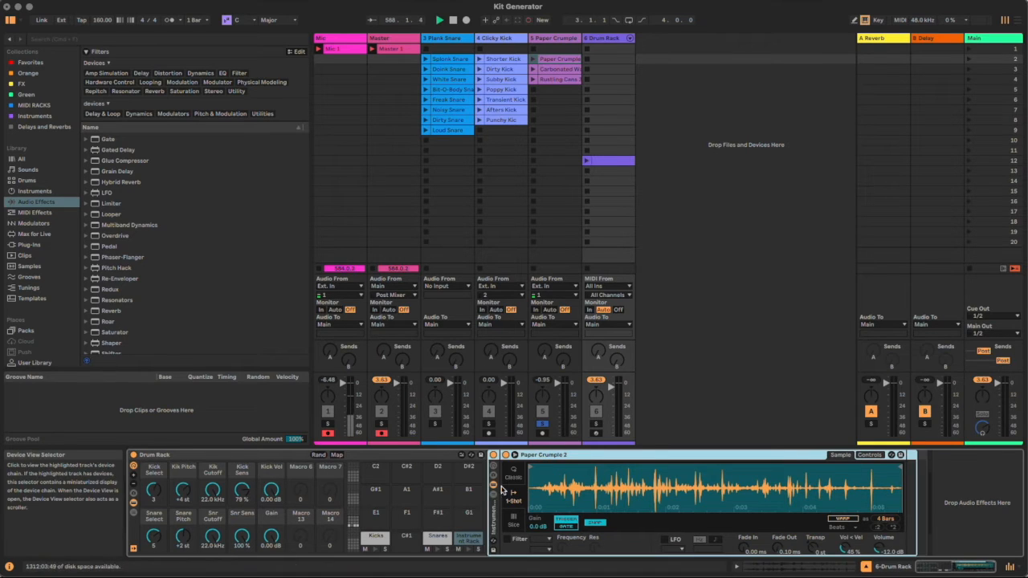
Show the texture rack's macros and switch the Paper Crumple 2 Simpler to Gate triggering and Classic mode
key(super+g)
drag(955, 573, 967, 571)
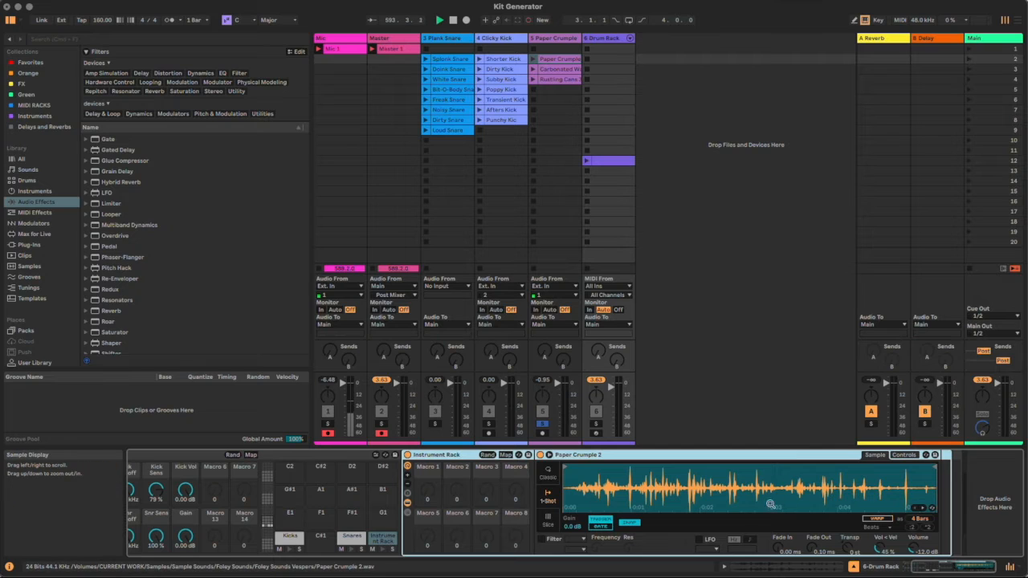
click(607, 529)
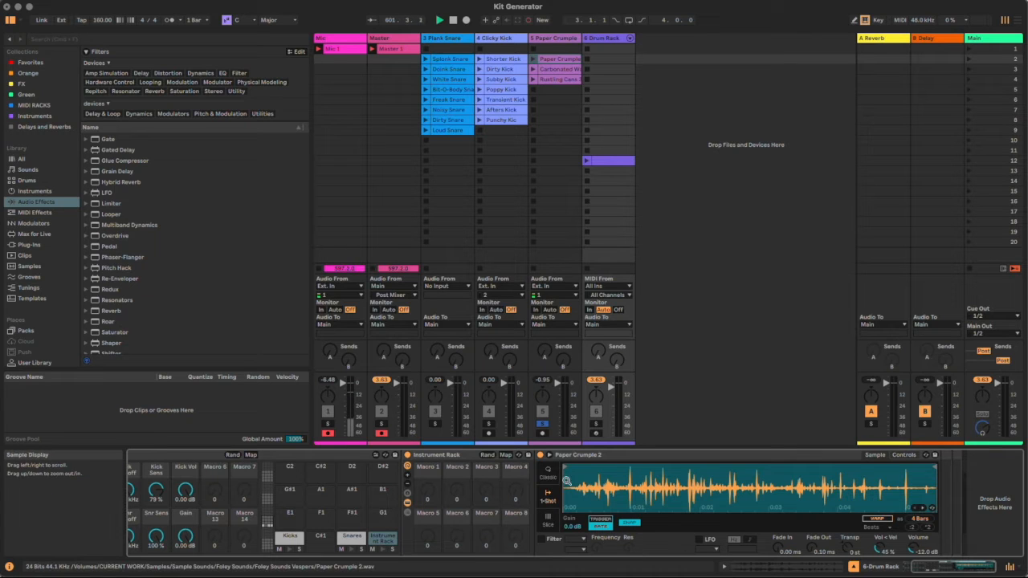
click(547, 477)
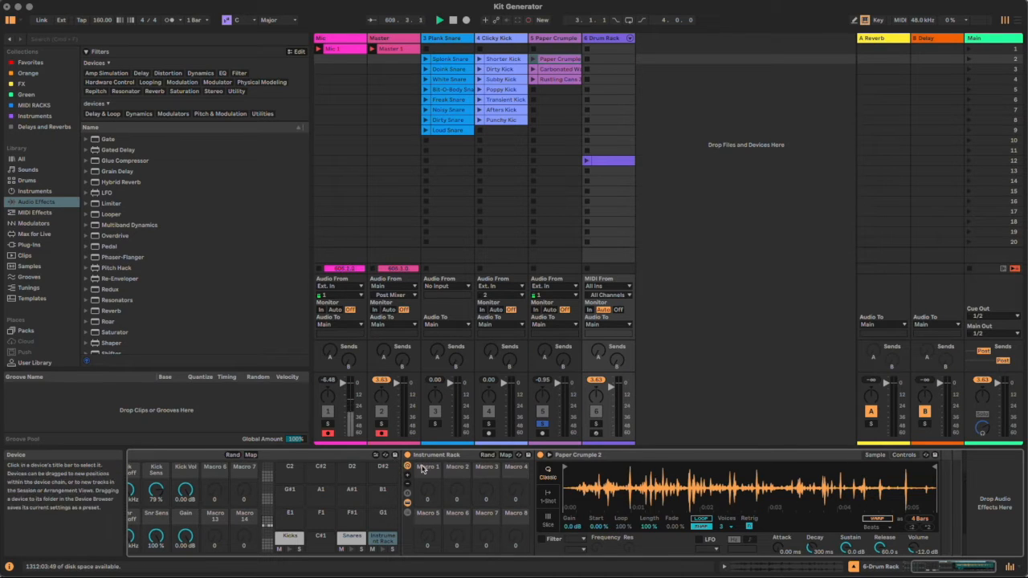
Map the Simpler's Release to the texture rack's Macro 2 and limit the mapping's maximum to 7.00 s
click(505, 454)
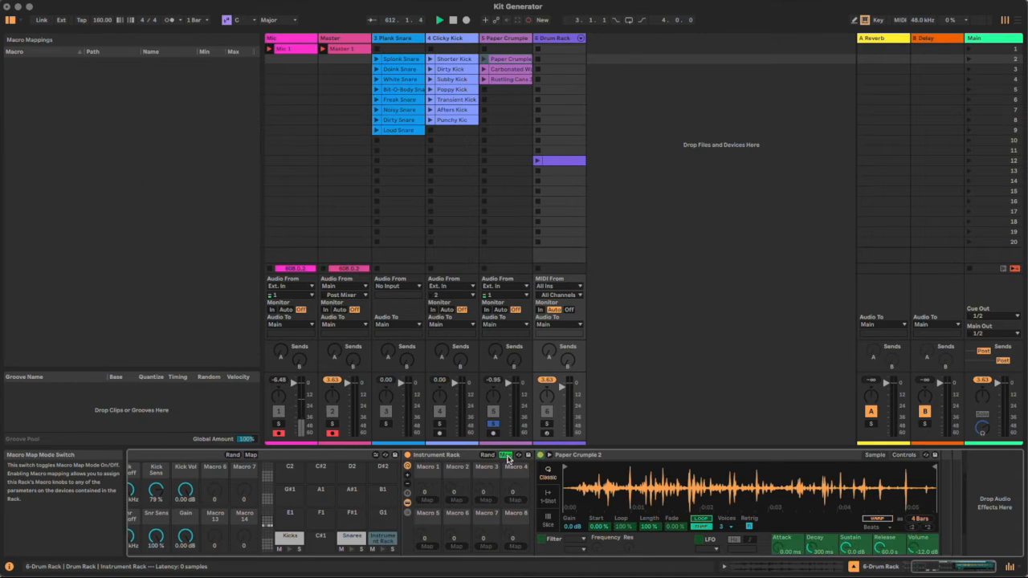
click(881, 548)
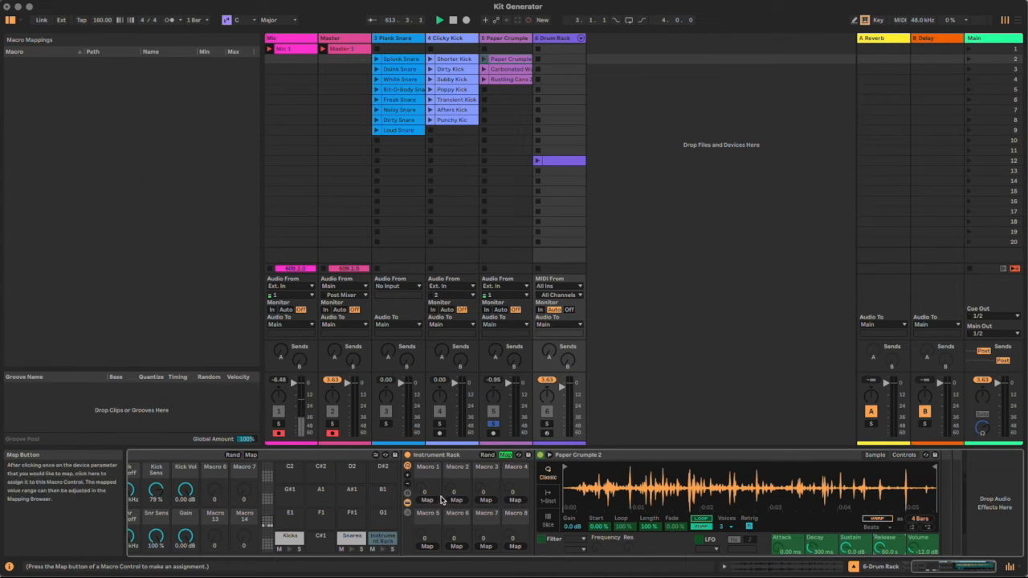
click(456, 477)
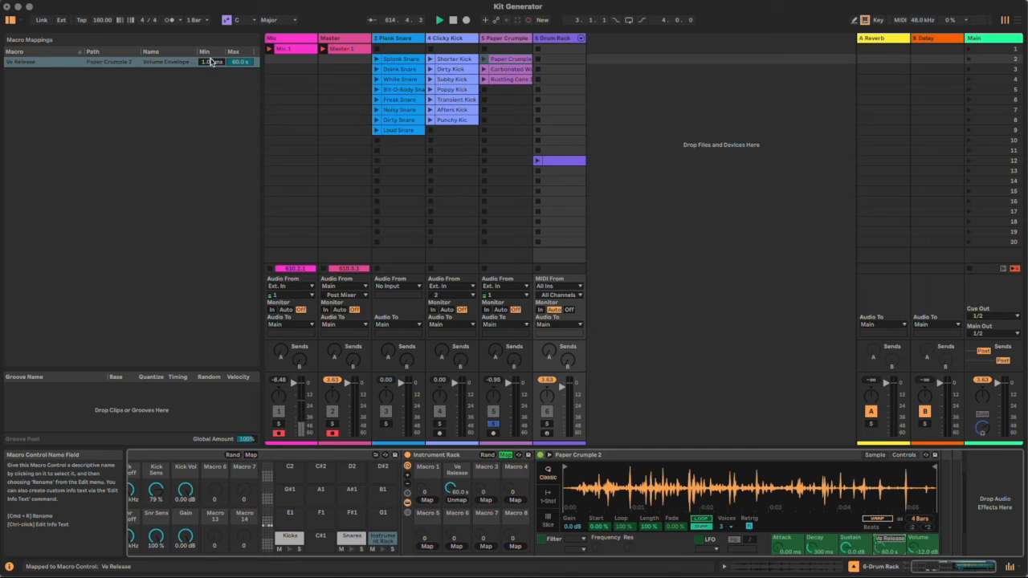
drag(238, 66, 237, 96)
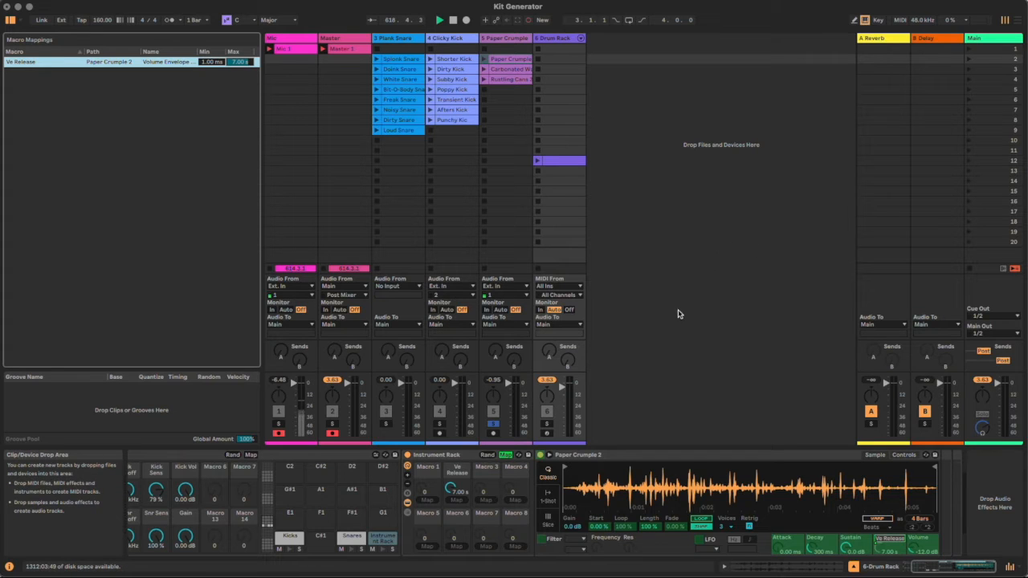
click(506, 455)
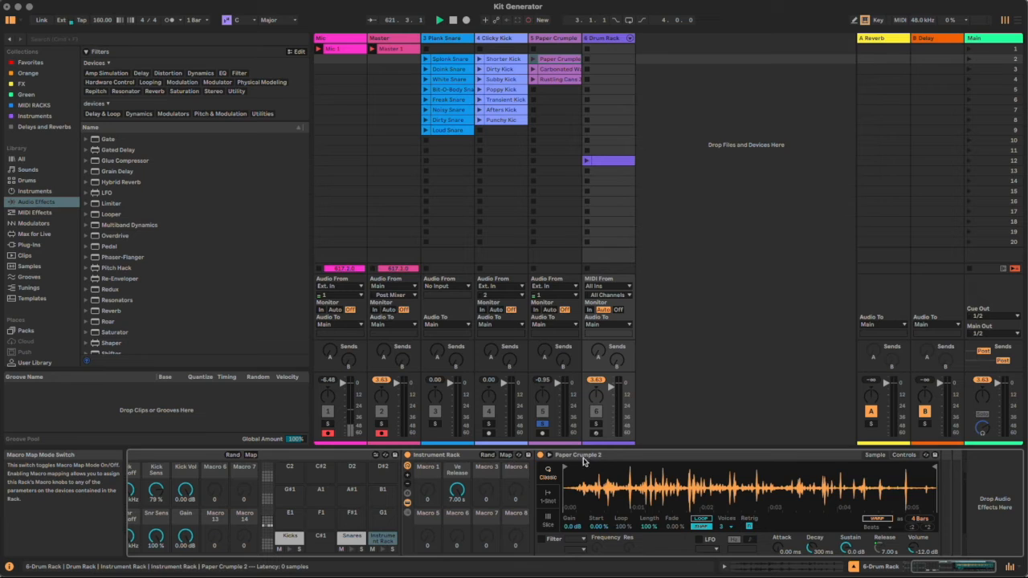
Enable the Paper Crumple 2 Simpler's filter with a frequency of 902 Hz and map that frequency to Macro 3
click(611, 456)
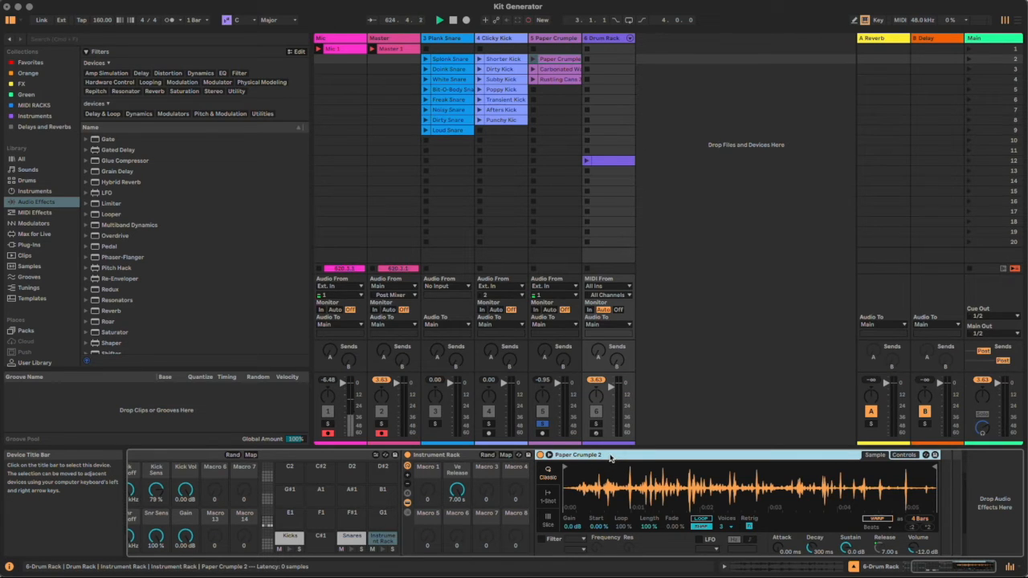
click(541, 539)
drag(590, 550, 590, 562)
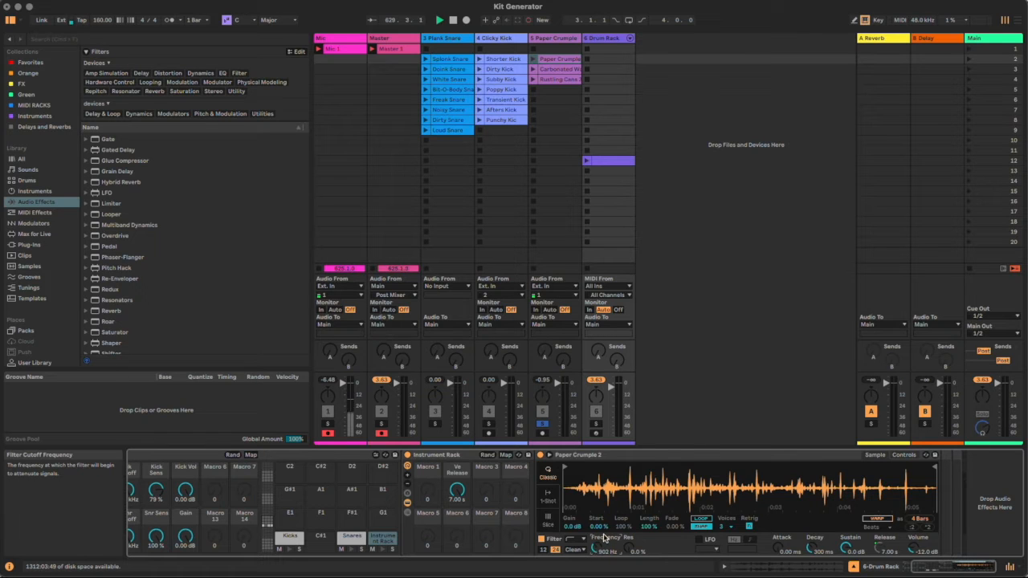
click(506, 455)
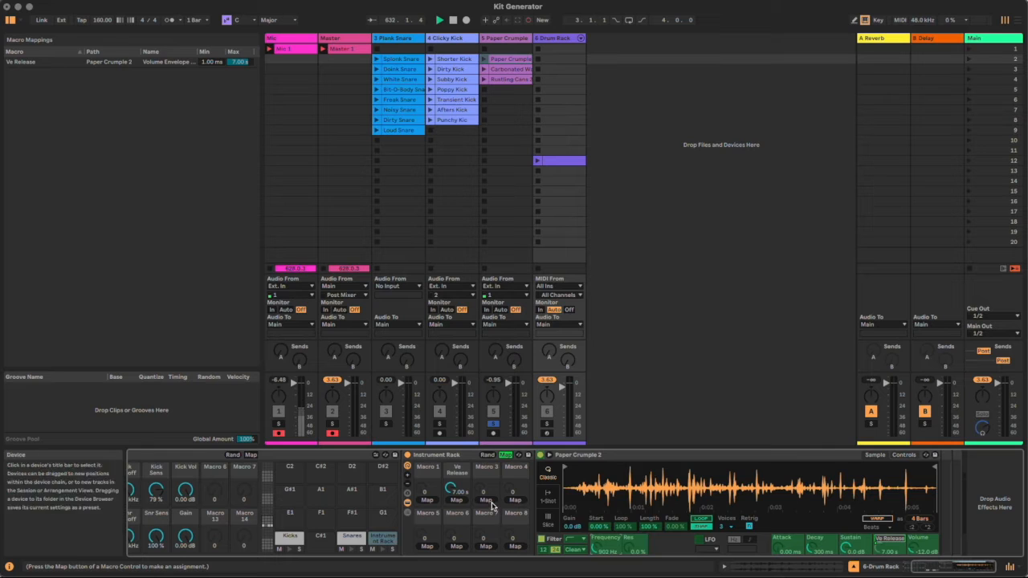
click(488, 499)
click(505, 455)
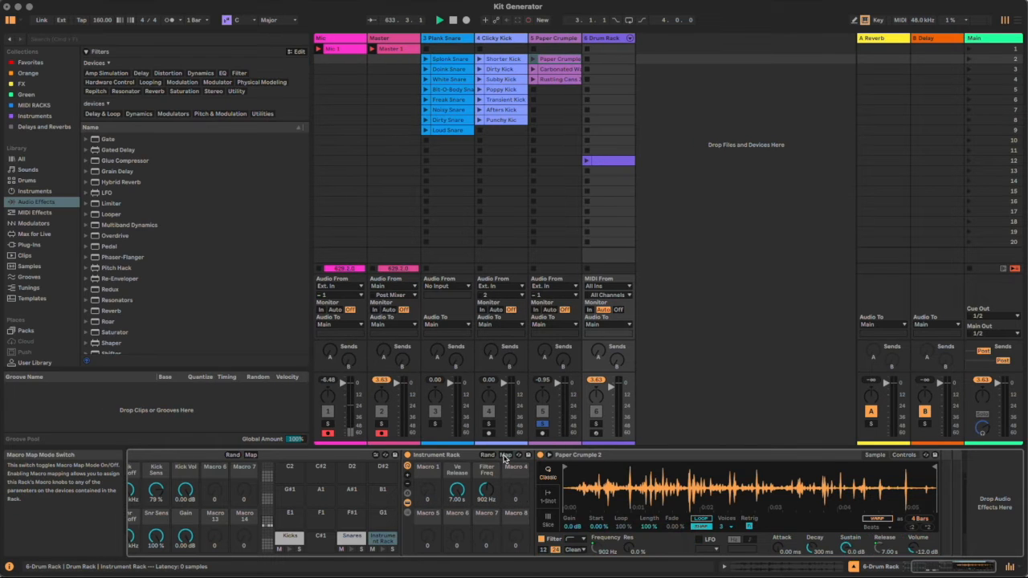
Group the Paper Crumple 2 Simpler into a nested Instrument Rack and duplicate its chain twice in the chain list
click(641, 460)
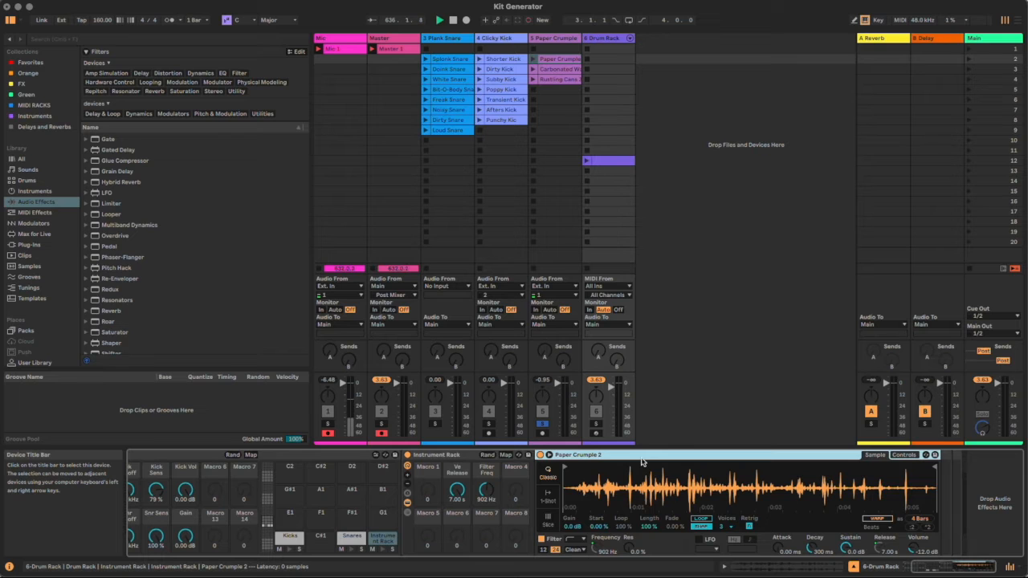
key(super+g)
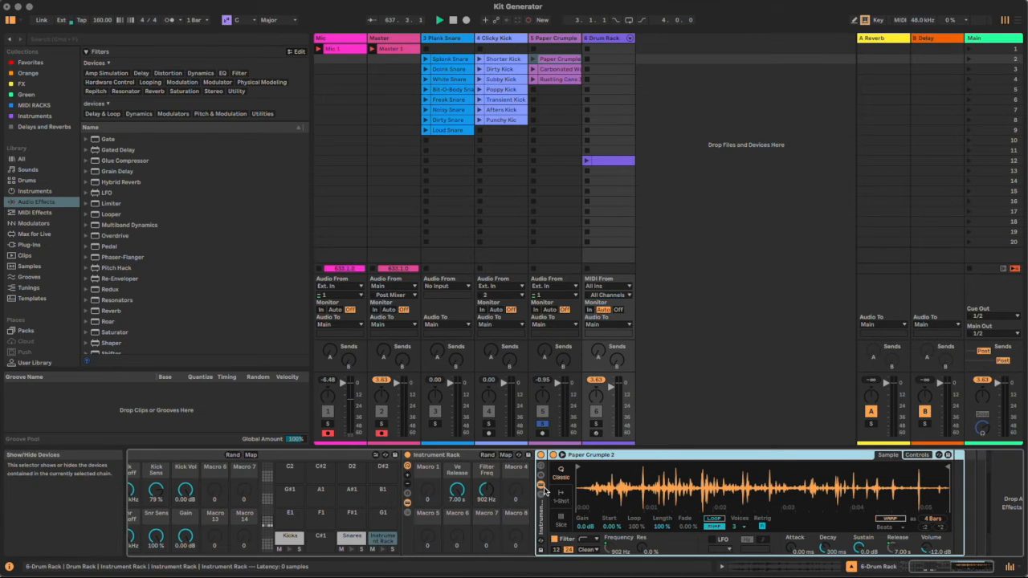
click(543, 498)
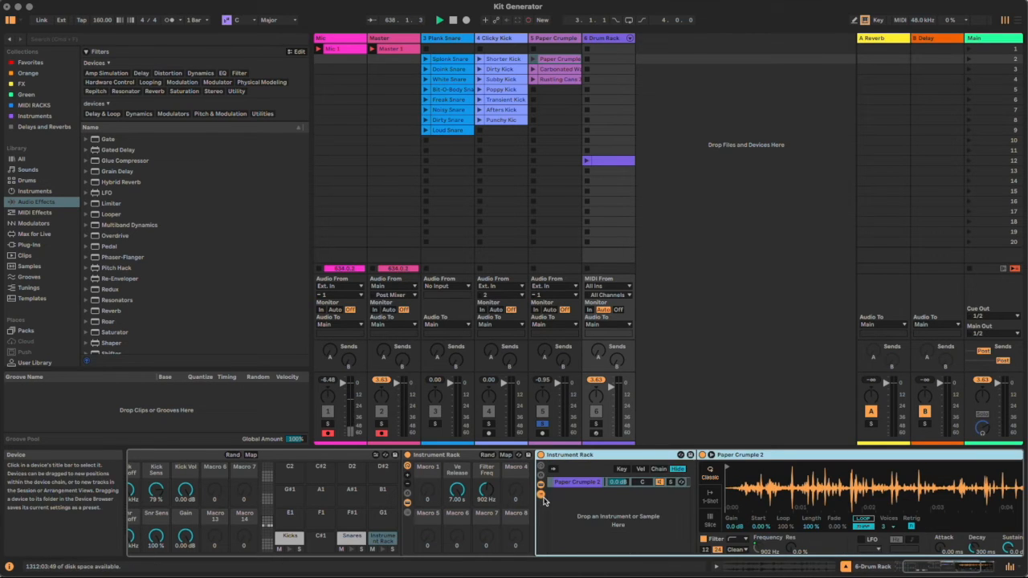
click(584, 484)
key(super+d)
key(super+d)
Replace the second chain's sample with the Carbonated Water clip and the third chain's sample with the Rustling Cans 3 clip
click(585, 492)
drag(560, 69, 706, 498)
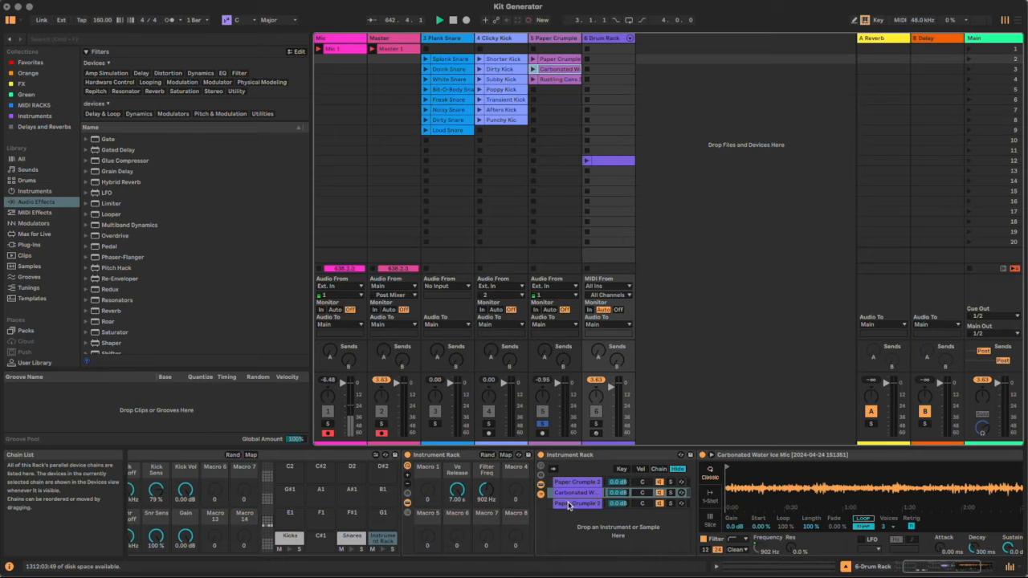
click(576, 504)
drag(558, 83, 779, 482)
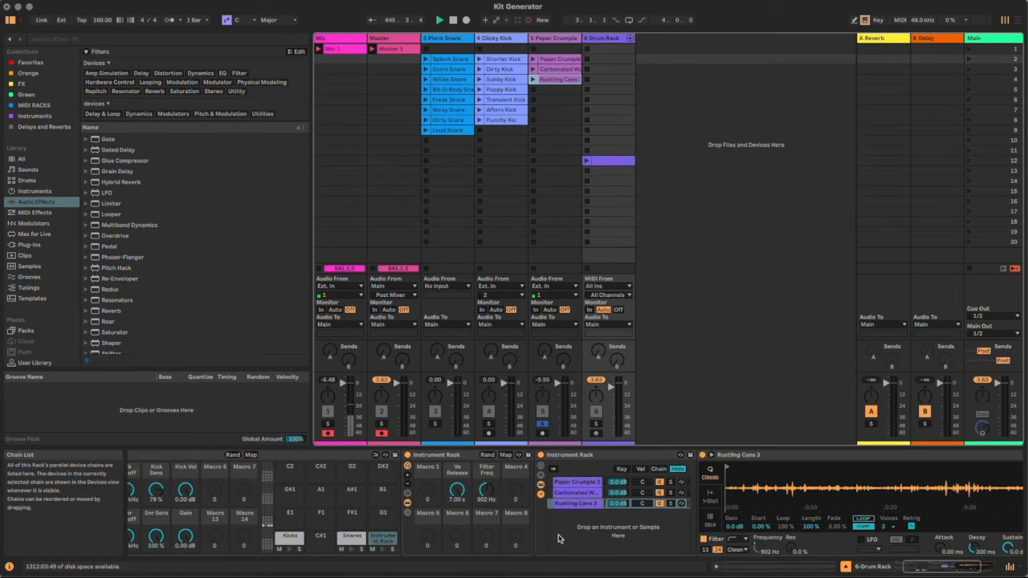
Add Expression Control before the Paper Crumple 2 Simpler, set its first source to Random, and map it to the sample start
click(582, 483)
drag(930, 571, 943, 571)
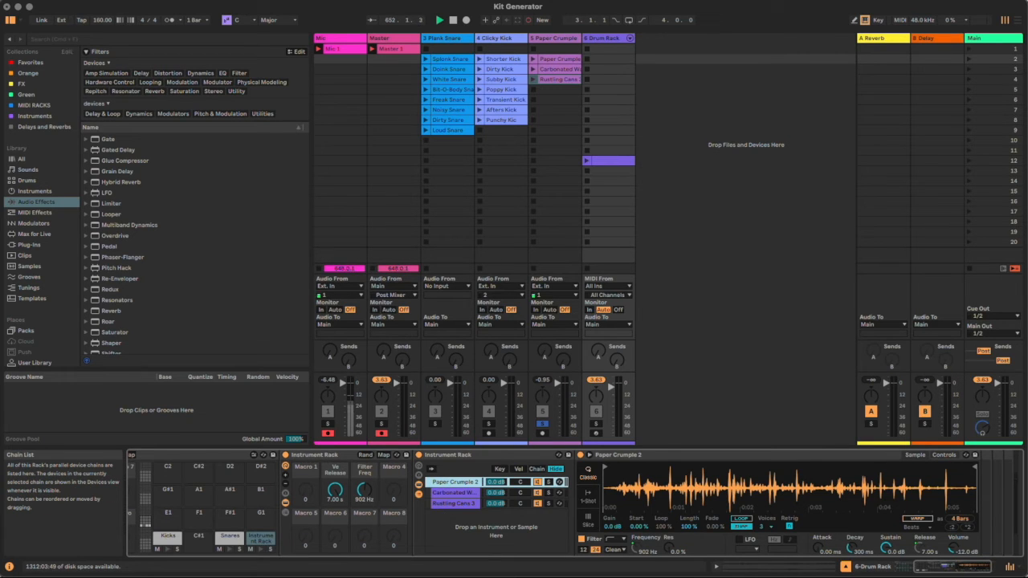
click(46, 214)
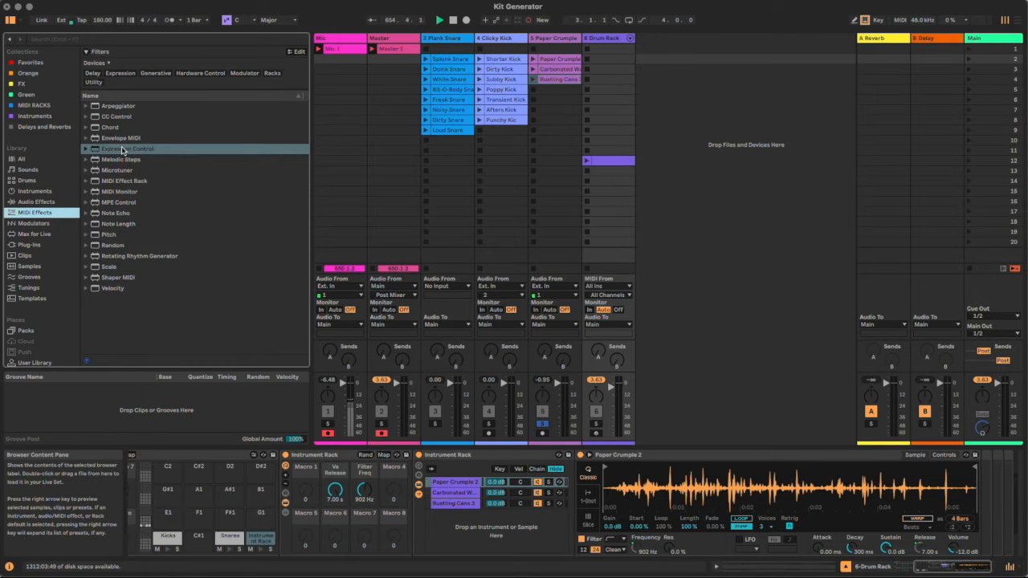
drag(123, 150, 580, 475)
click(630, 471)
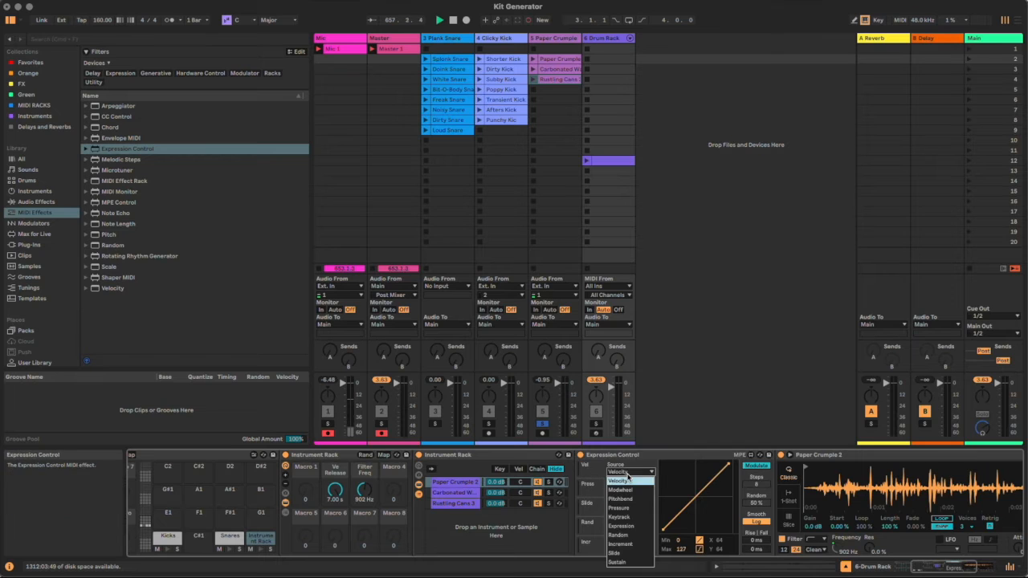
click(643, 536)
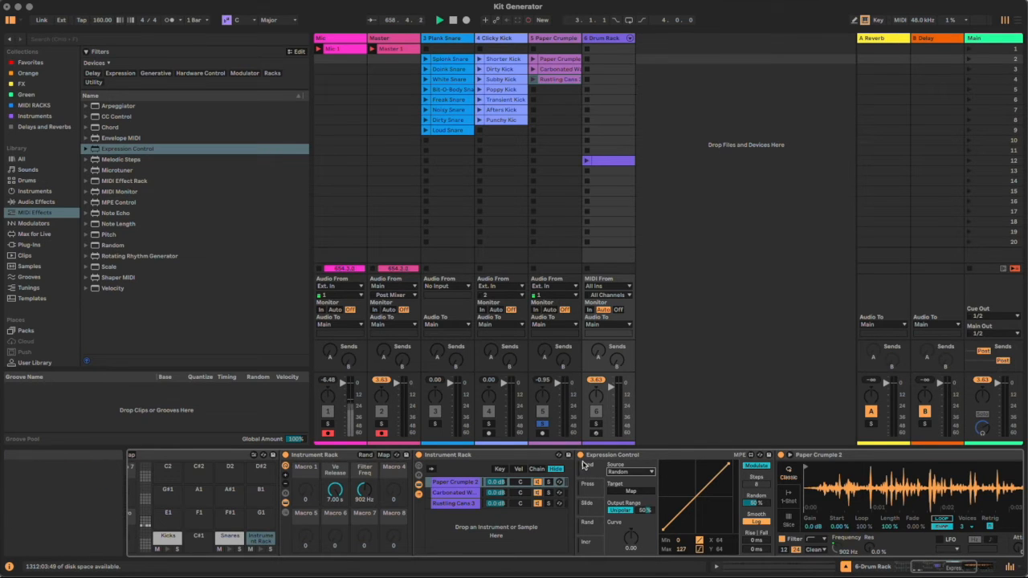
drag(947, 569, 973, 568)
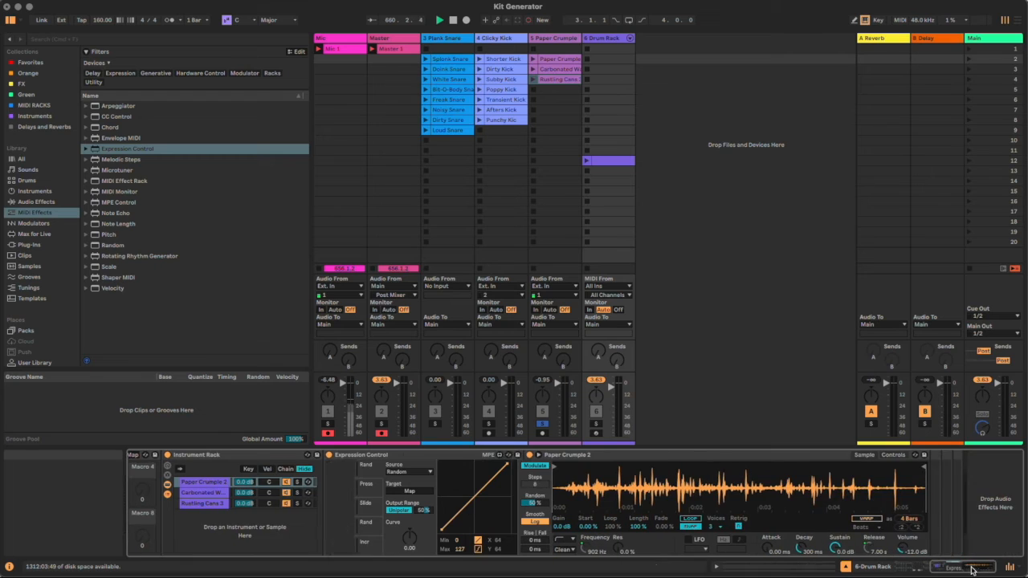
click(390, 492)
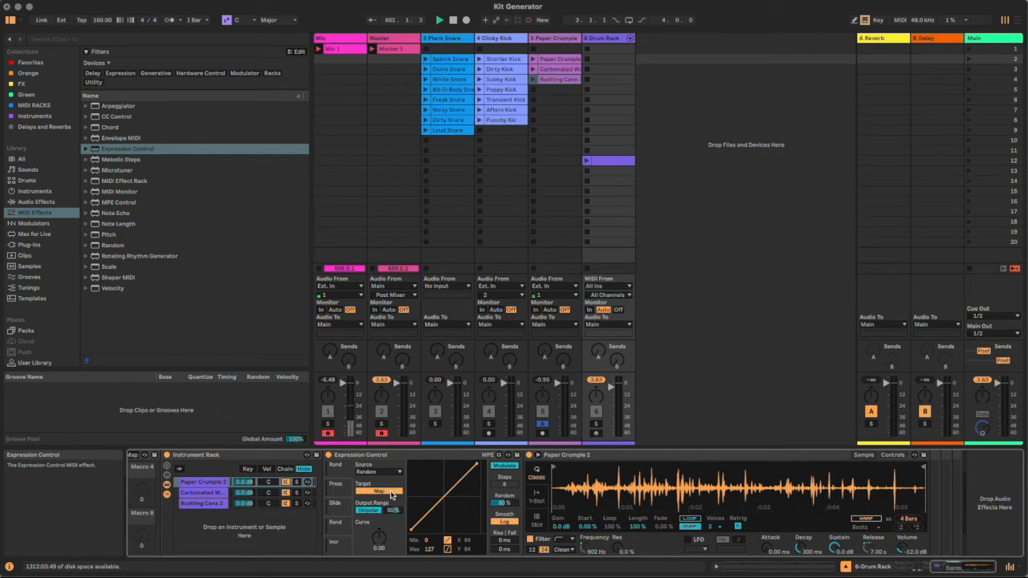
click(591, 527)
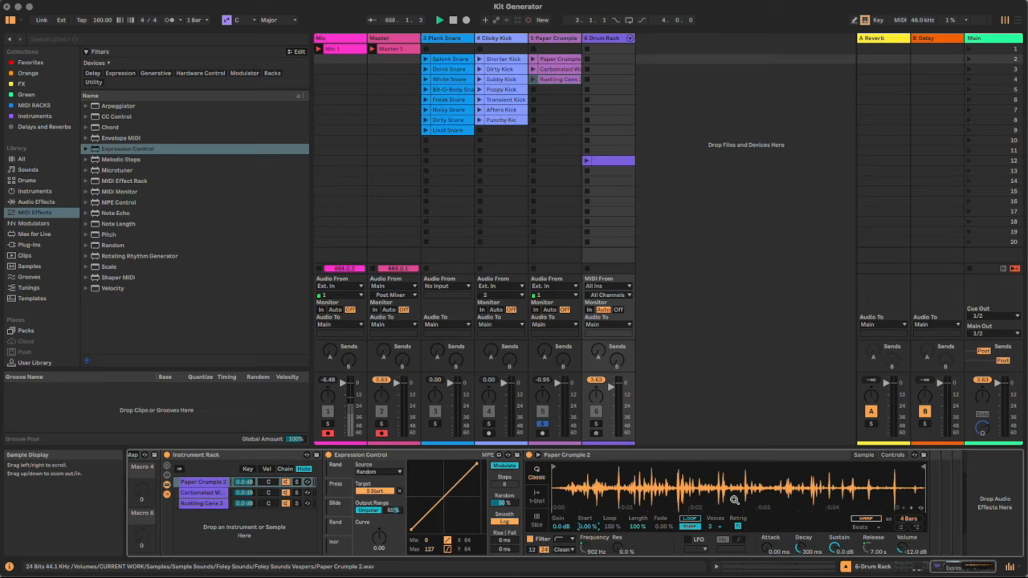
Add Expression Control to the Carbonated Water chain with Random as its first source, mapped to the Simpler's sample start
click(208, 492)
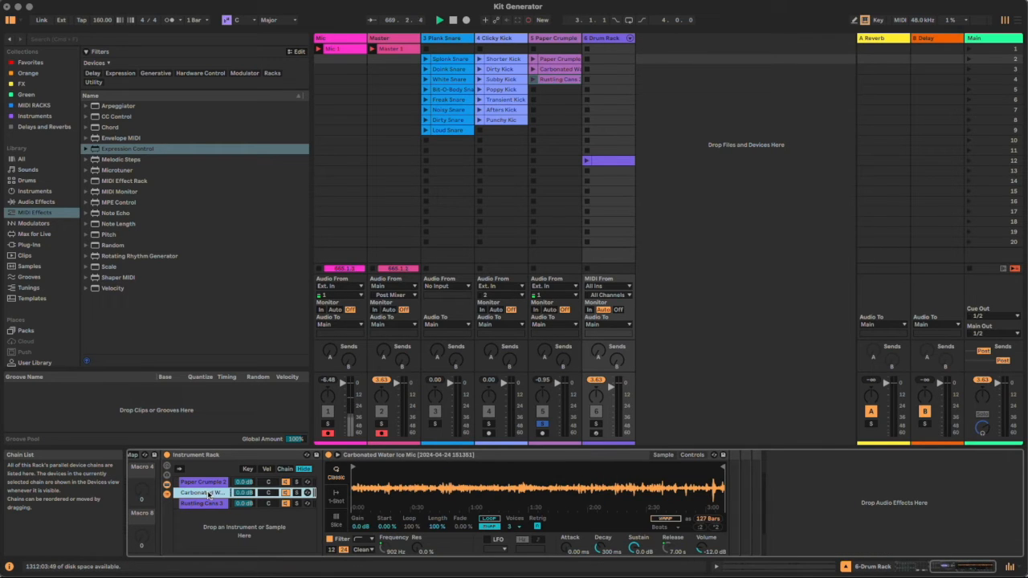
click(133, 151)
drag(132, 152, 325, 487)
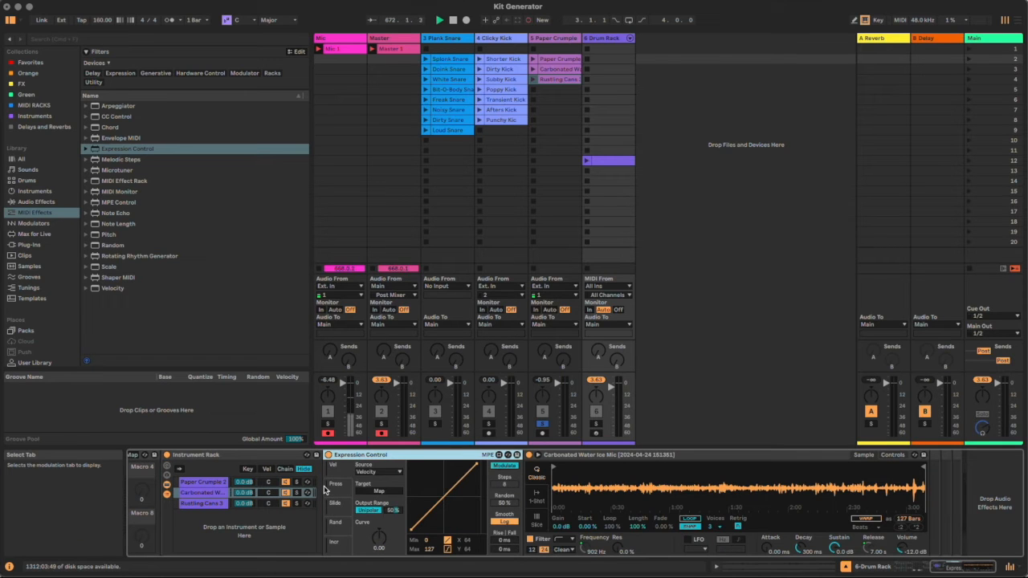
click(378, 471)
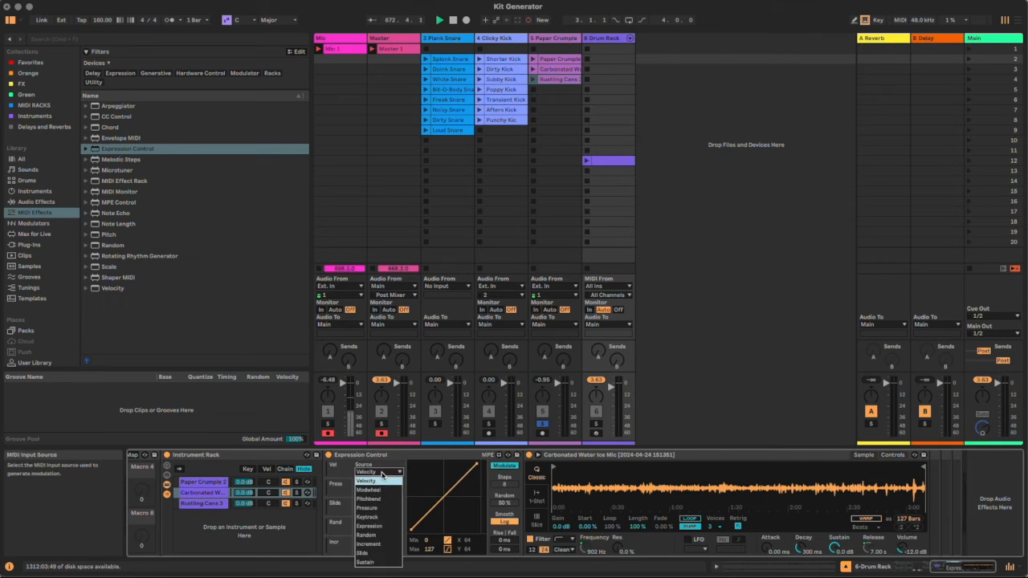
click(377, 534)
click(363, 488)
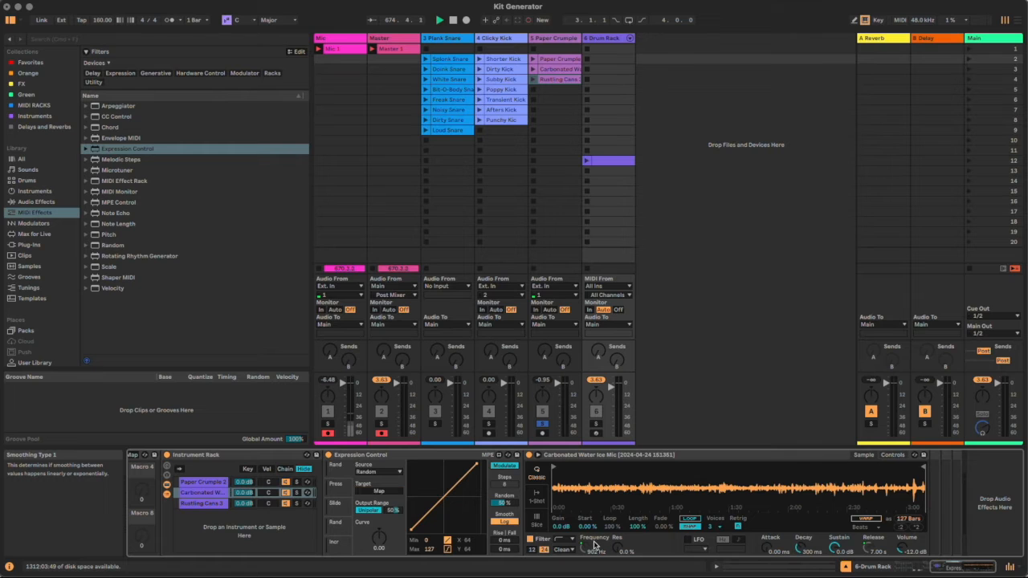
click(591, 527)
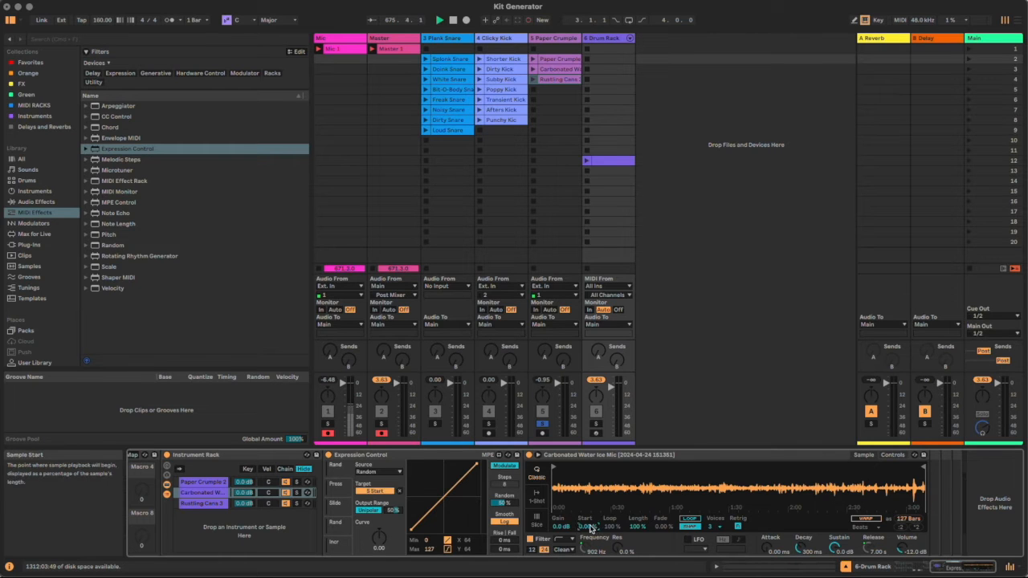
Add Expression Control to the Rustling Cans 3 chain with Random as its first source, mapped to the Simpler's sample start
click(199, 504)
drag(108, 152, 325, 494)
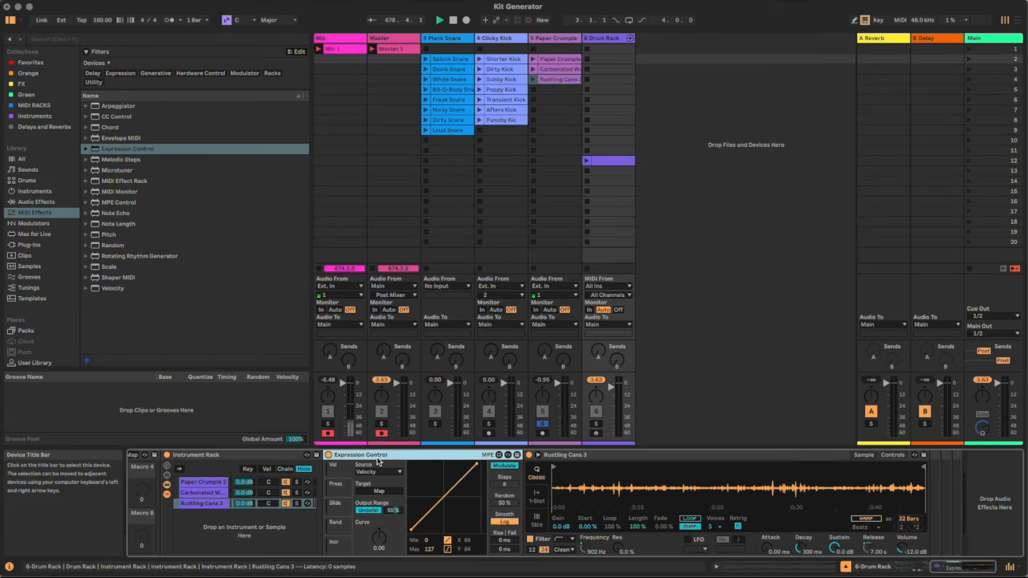
click(377, 471)
click(375, 535)
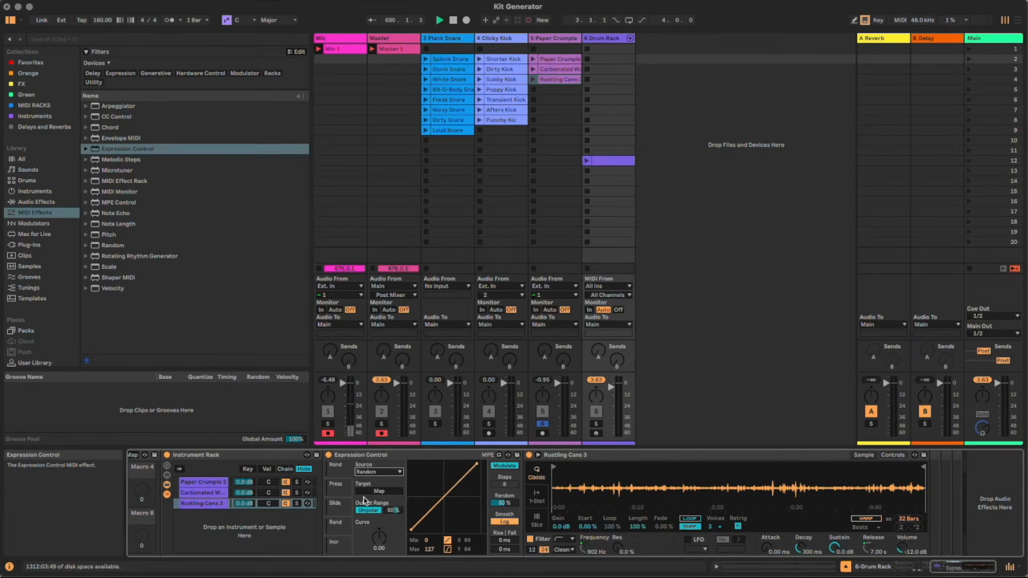
click(590, 526)
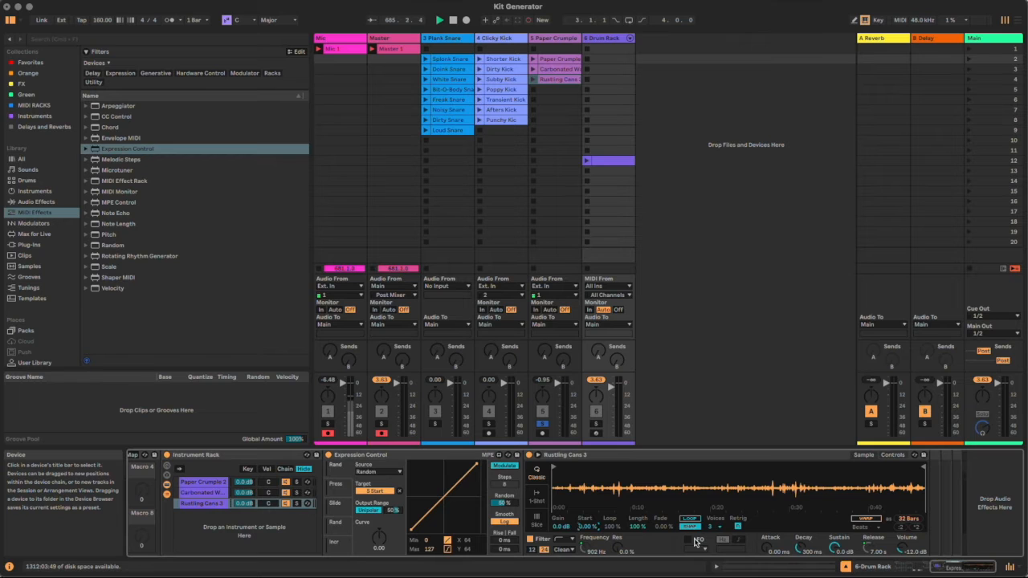
Offset the chain select zones of Carbonated Water and Rustling Cans 3 so each texture chain occupies its own selector position
drag(957, 569, 935, 571)
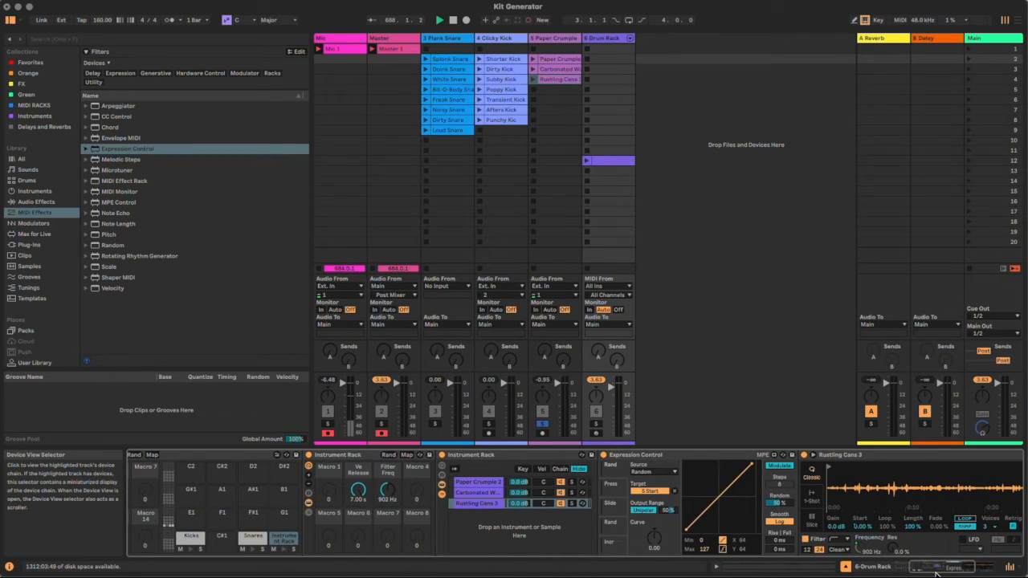
mouse_move(935, 571)
mouse_down()
mouse_move(924, 570)
mouse_move(945, 570)
mouse_up()
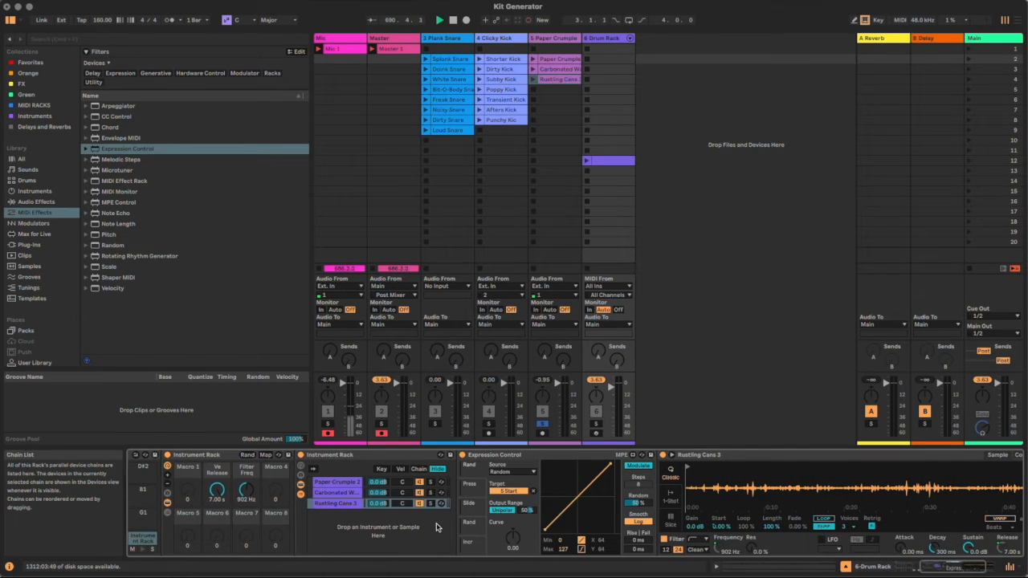
click(420, 470)
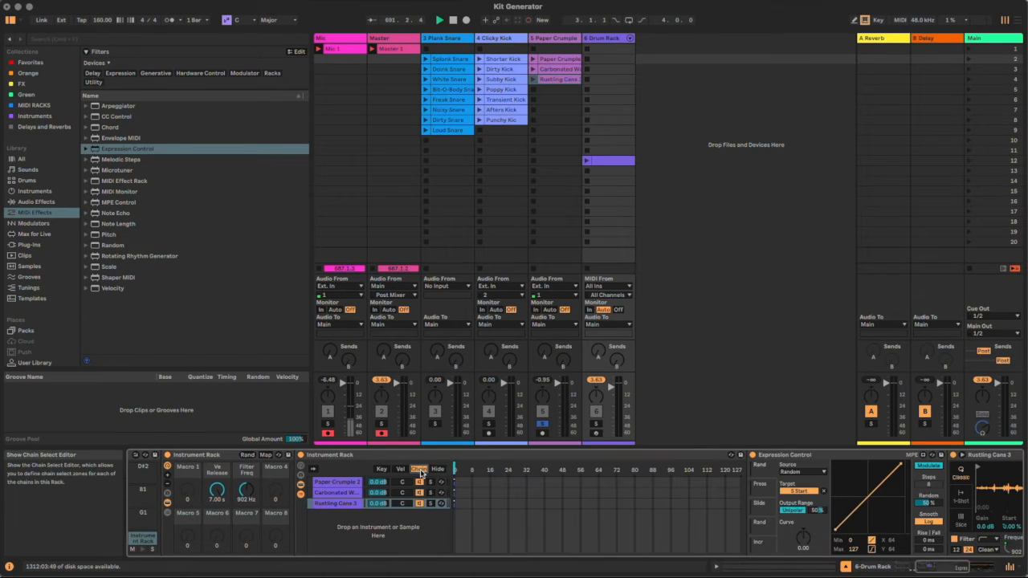
click(455, 492)
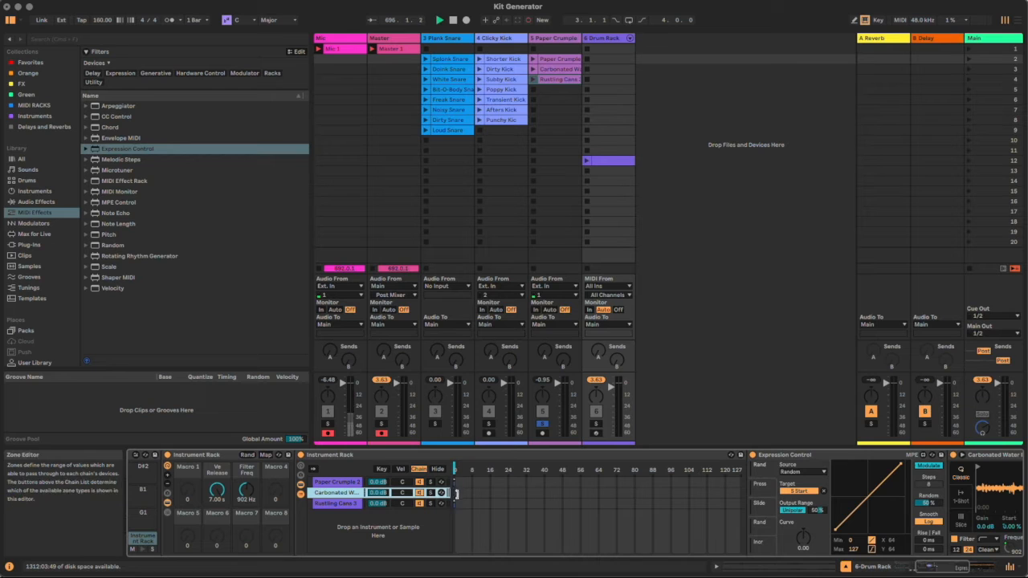
click(456, 504)
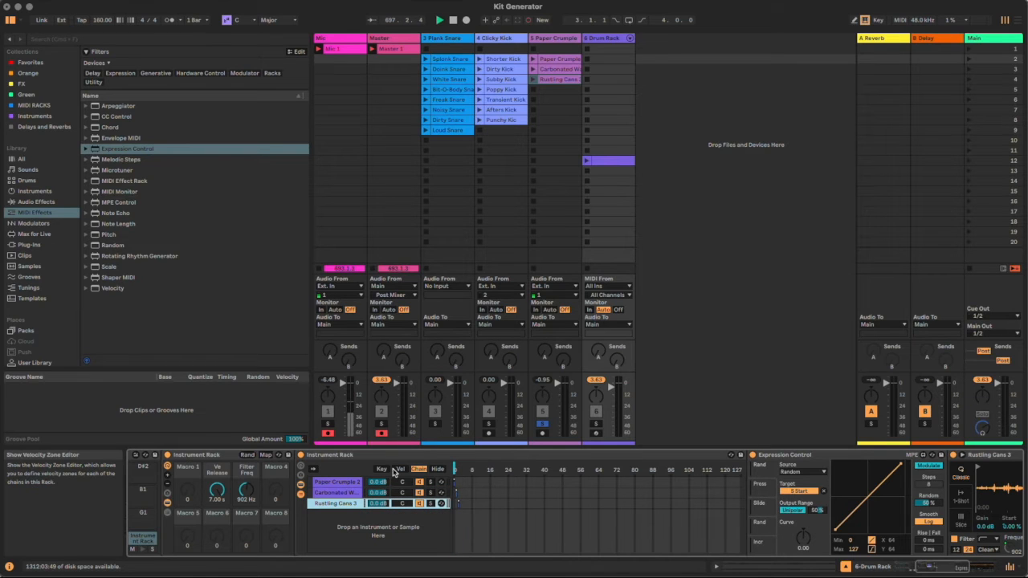
Map the inner Instrument Rack's chain selector to that rack's Macro 1
click(265, 454)
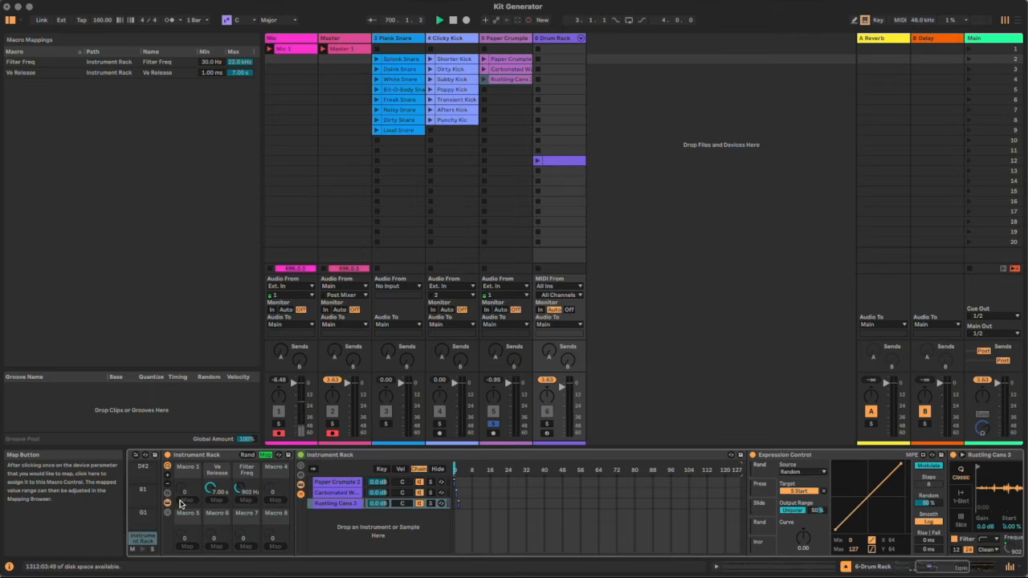
click(301, 466)
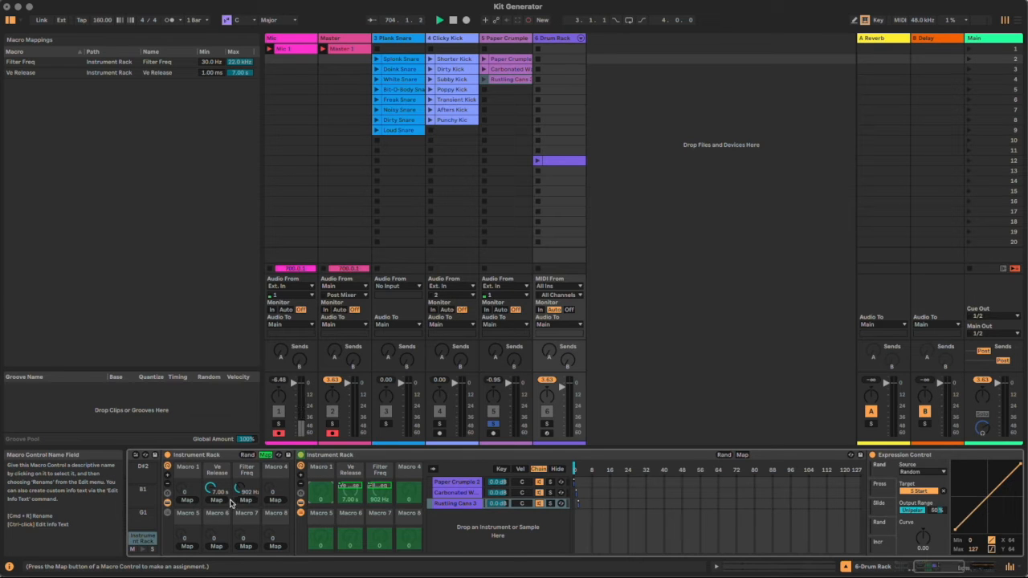
click(742, 455)
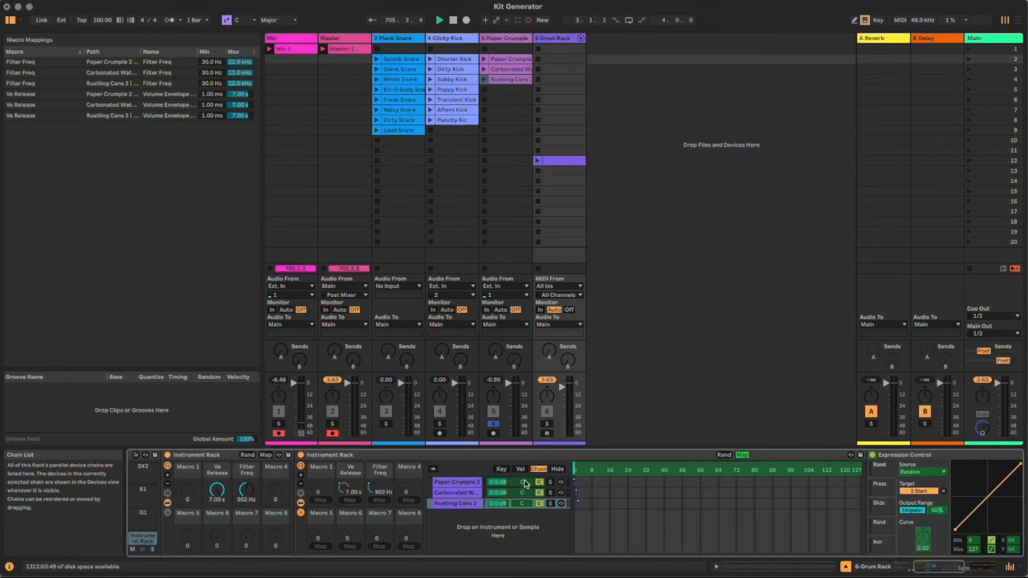
click(575, 470)
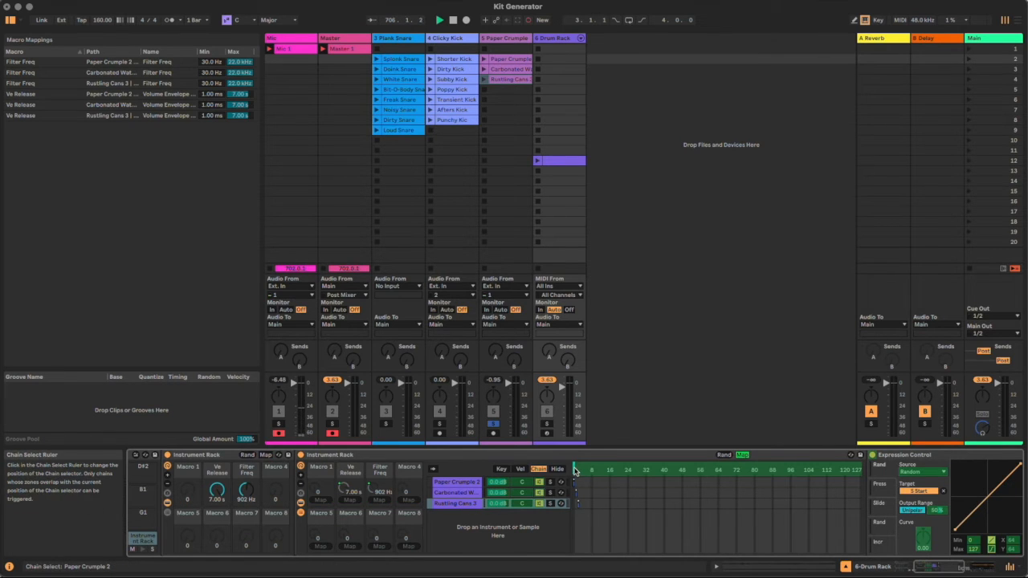
click(320, 500)
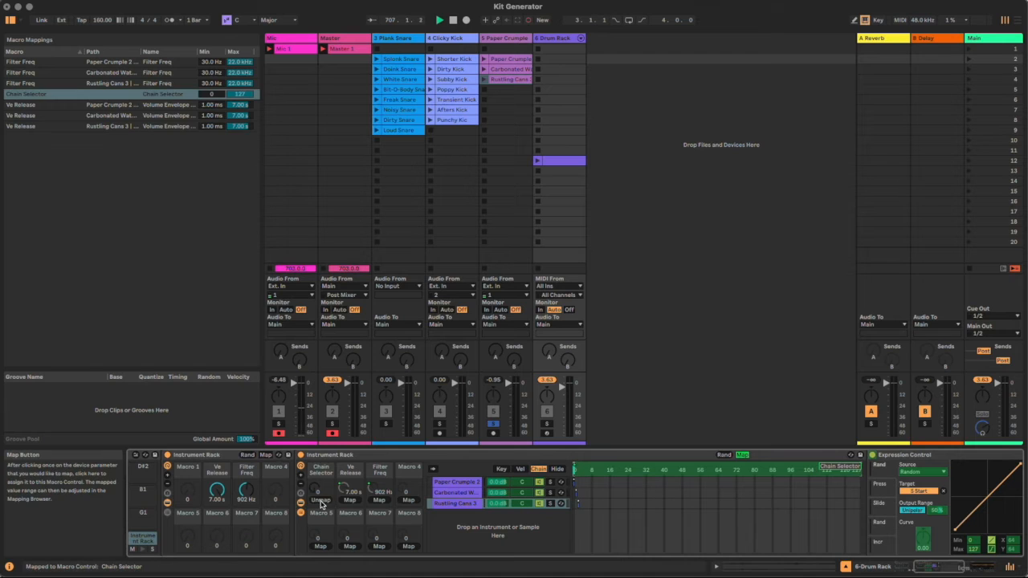
Map the inner rack's Chain Selector macro to Macro 1 of the outer Instrument Rack
click(266, 454)
click(321, 491)
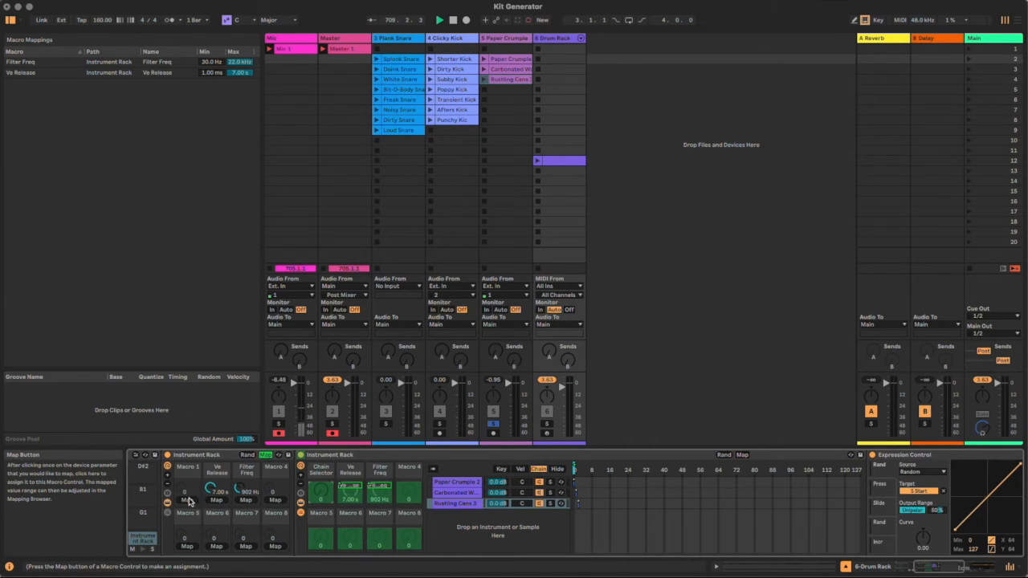
click(187, 499)
Map the outer Instrument Rack's Chain Selector macro to the Drum Rack's Macro 6 and name it Foley Select
click(925, 568)
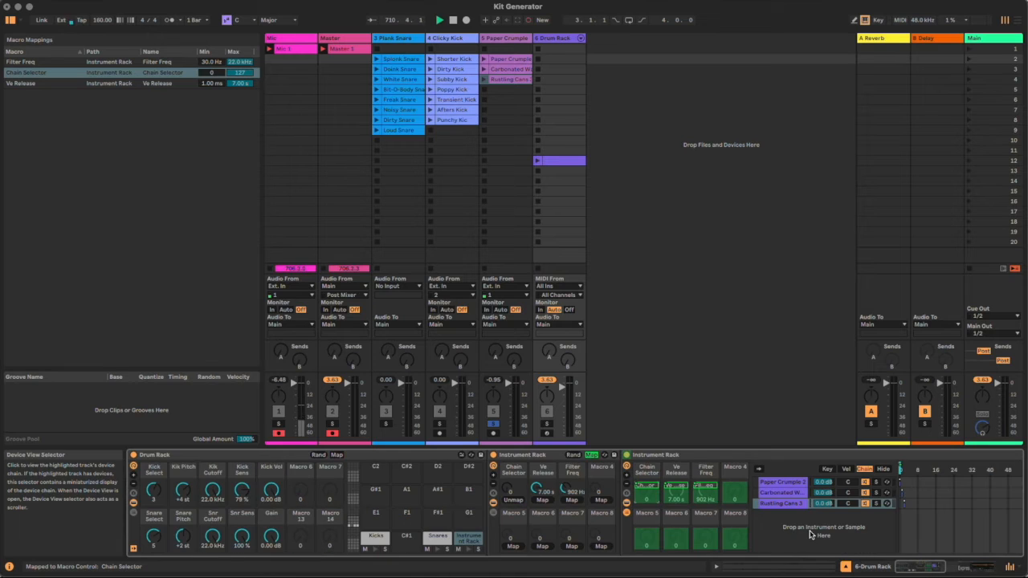
click(340, 455)
click(513, 490)
click(300, 499)
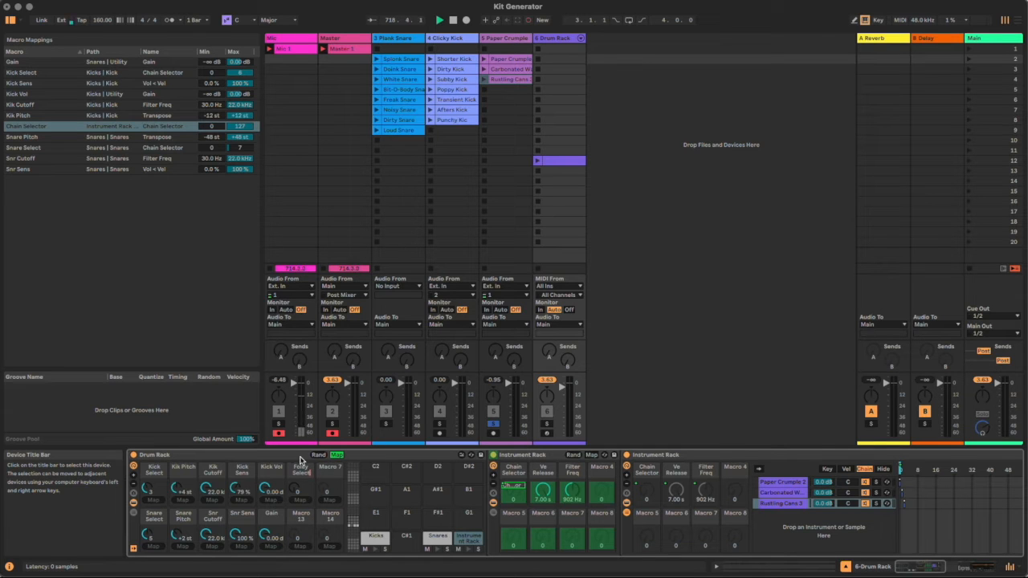
click(337, 456)
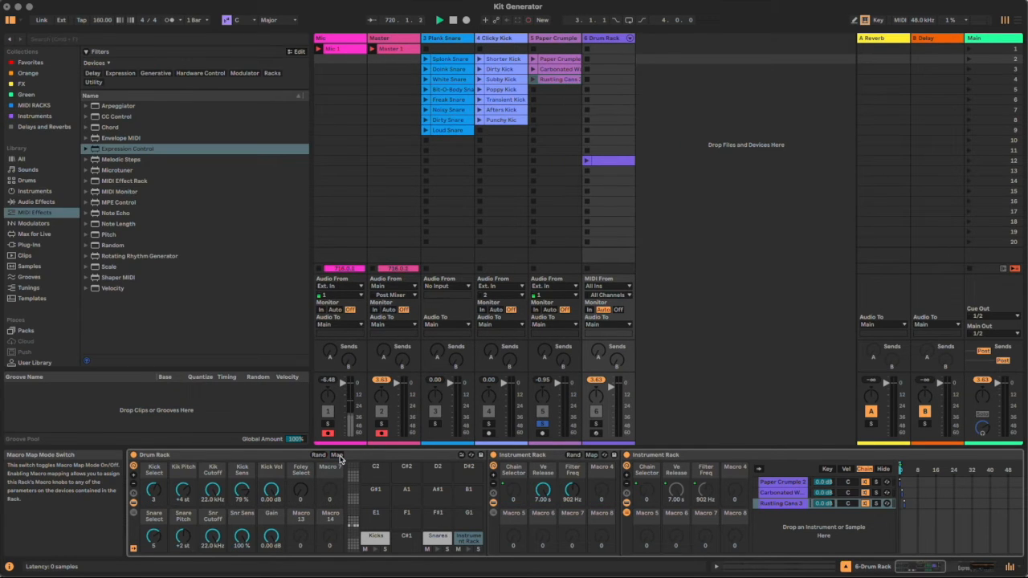
Map Ve Release to Drum Rack Macro 7 as Foley Decay and Filter Freq to Macro 13 as Foley Cutoff
click(337, 455)
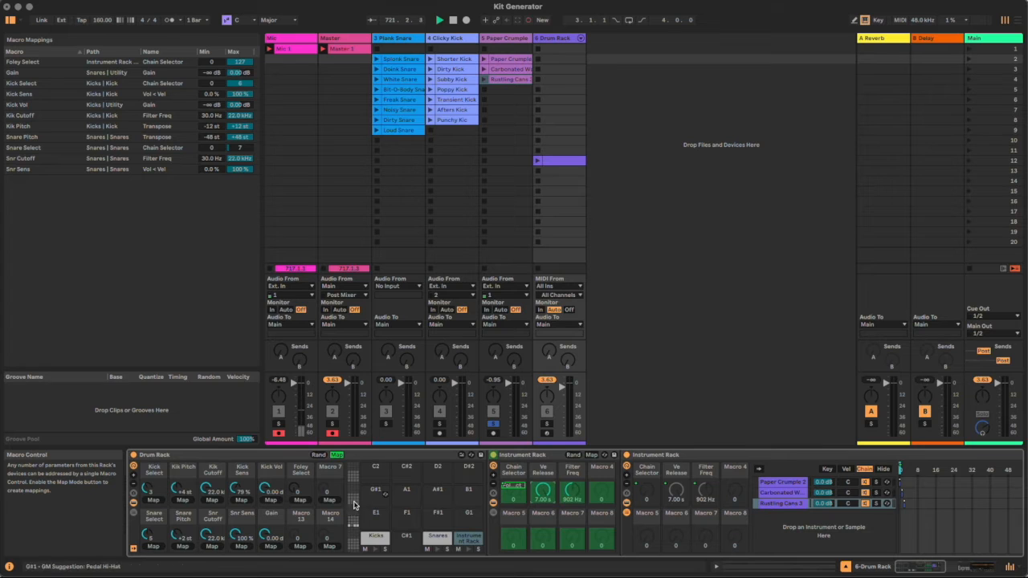
click(327, 499)
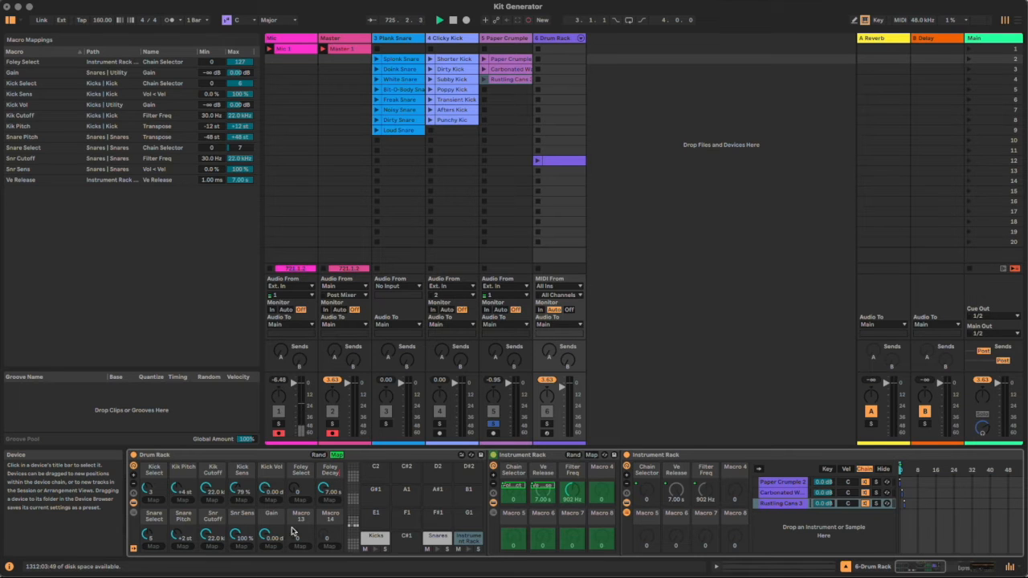
click(575, 491)
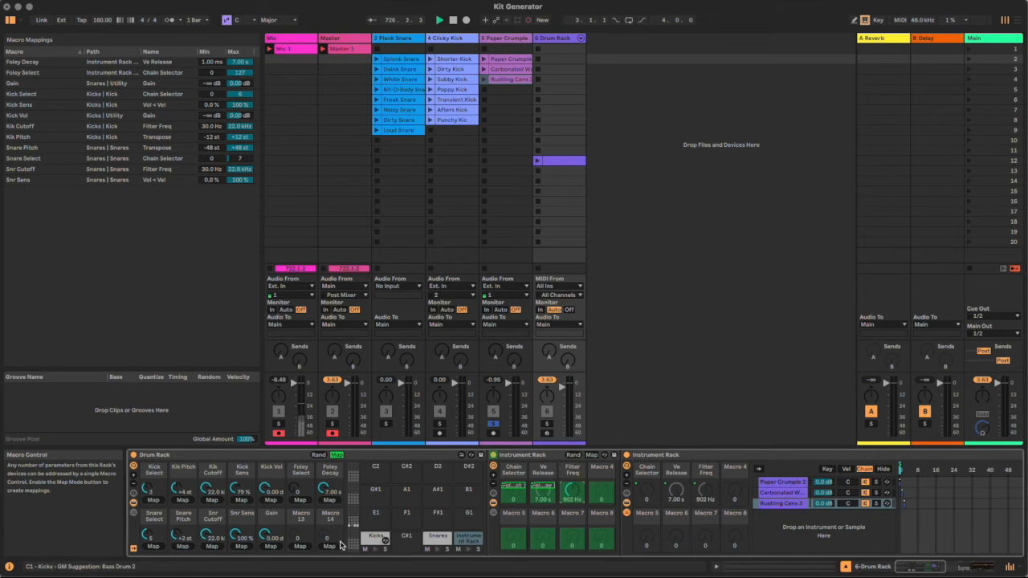
click(300, 546)
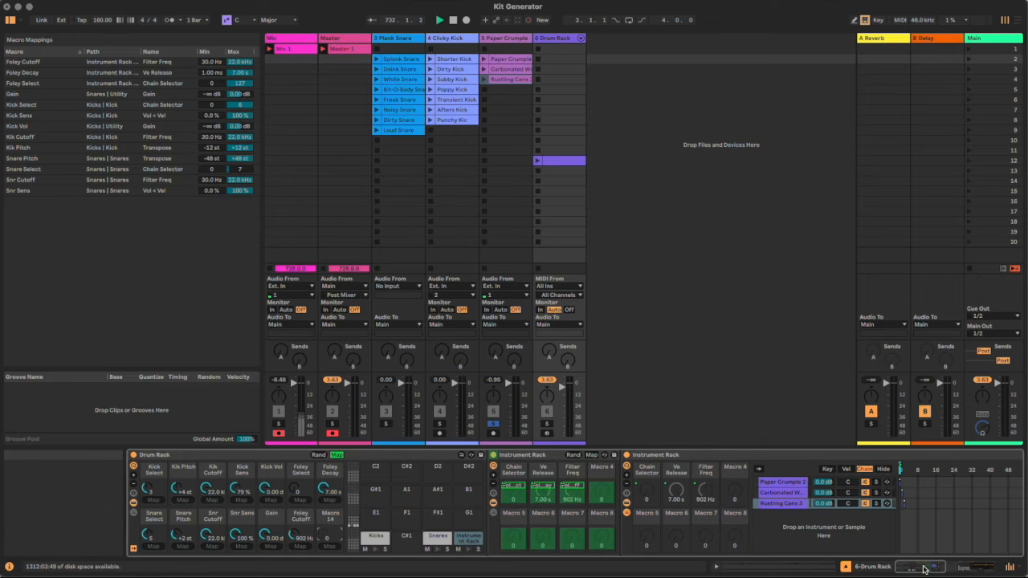
Add a Utility audio effect at the end of the texture pad's device chain, after the Instrument Racks
drag(924, 569, 988, 571)
scroll(956, 481, left, 2)
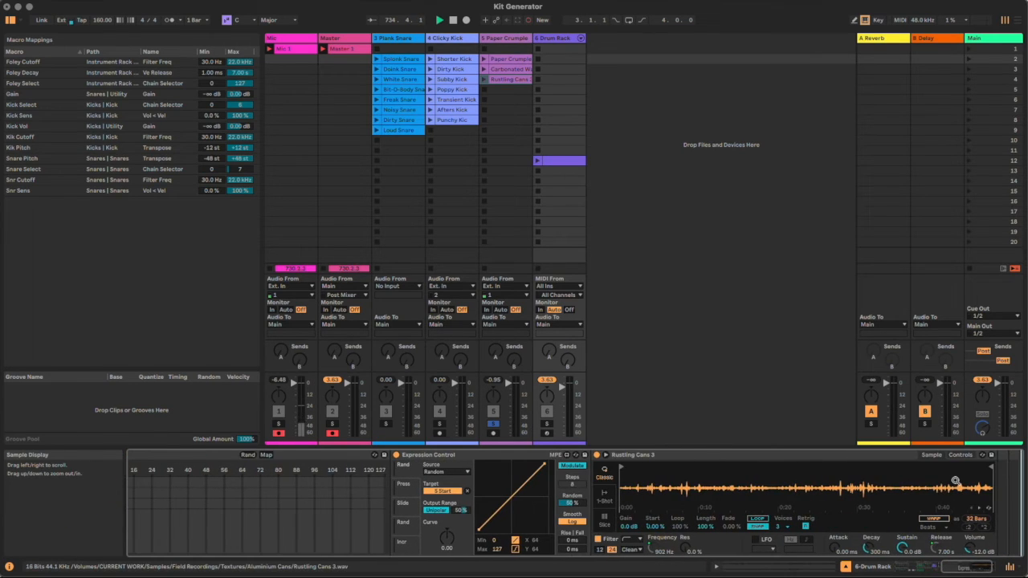
drag(951, 568, 969, 569)
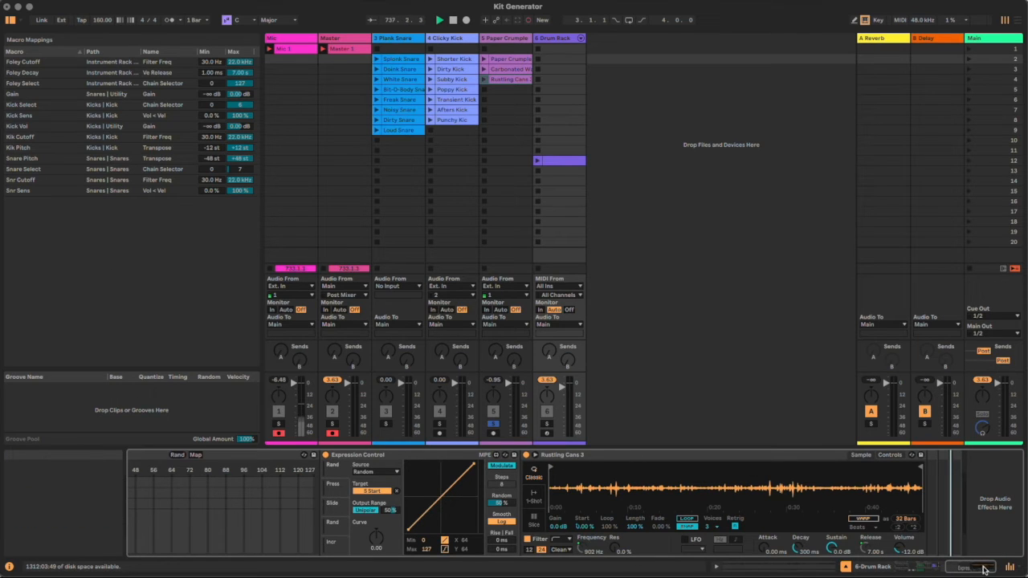
drag(984, 570, 875, 568)
click(337, 455)
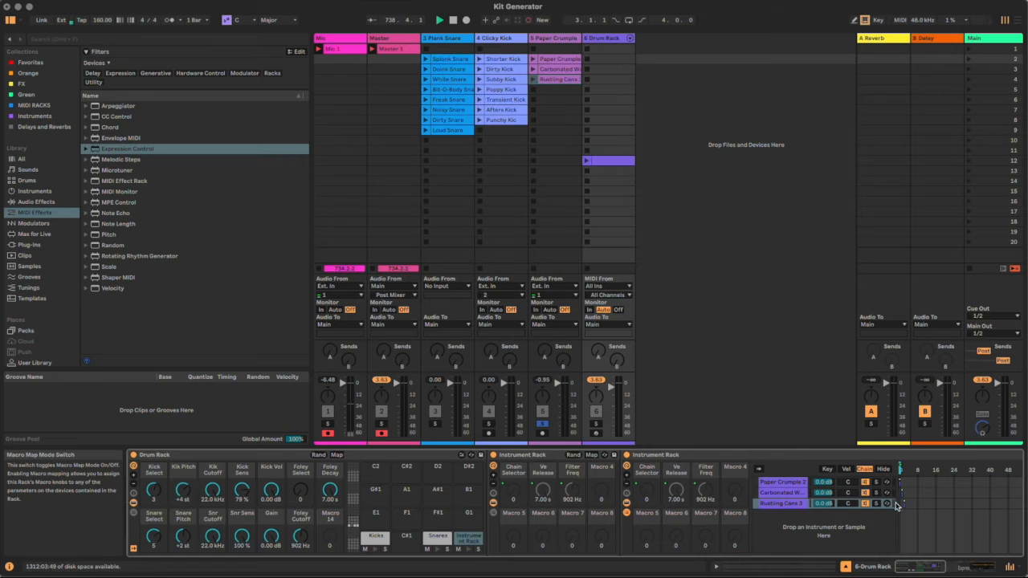
drag(928, 568, 990, 568)
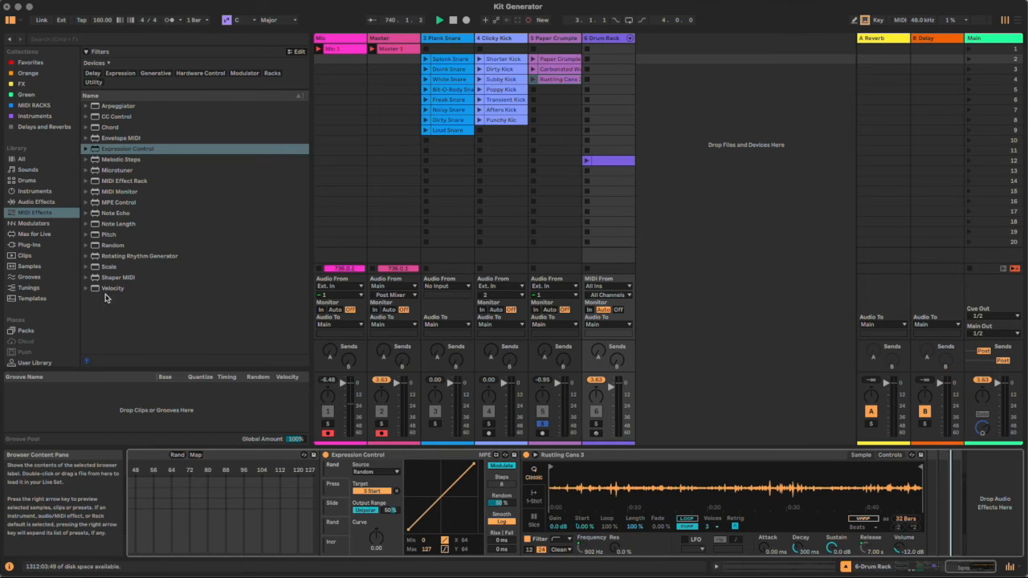
click(42, 202)
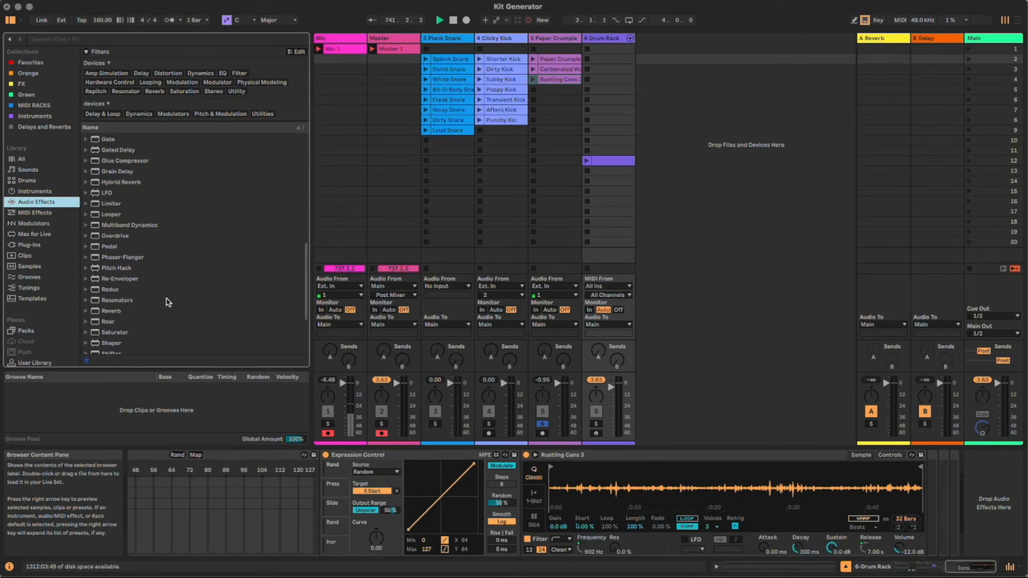
scroll(166, 298, down, 10)
click(110, 327)
drag(110, 327, 949, 481)
Map the new Utility's Gain to the Drum Rack's Macro 14 and lower the maximum of that mapping
drag(970, 567, 920, 567)
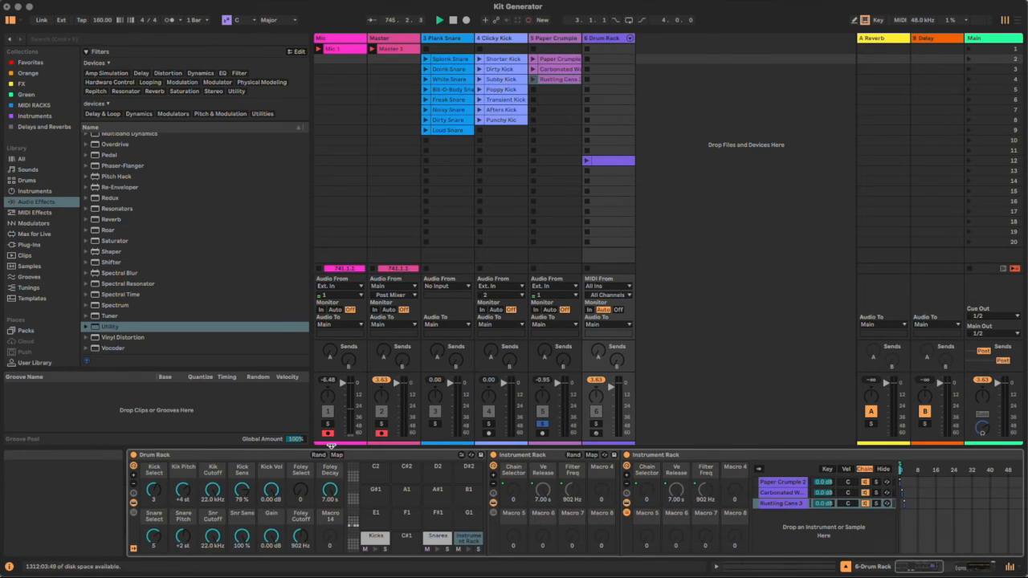
click(337, 455)
click(979, 566)
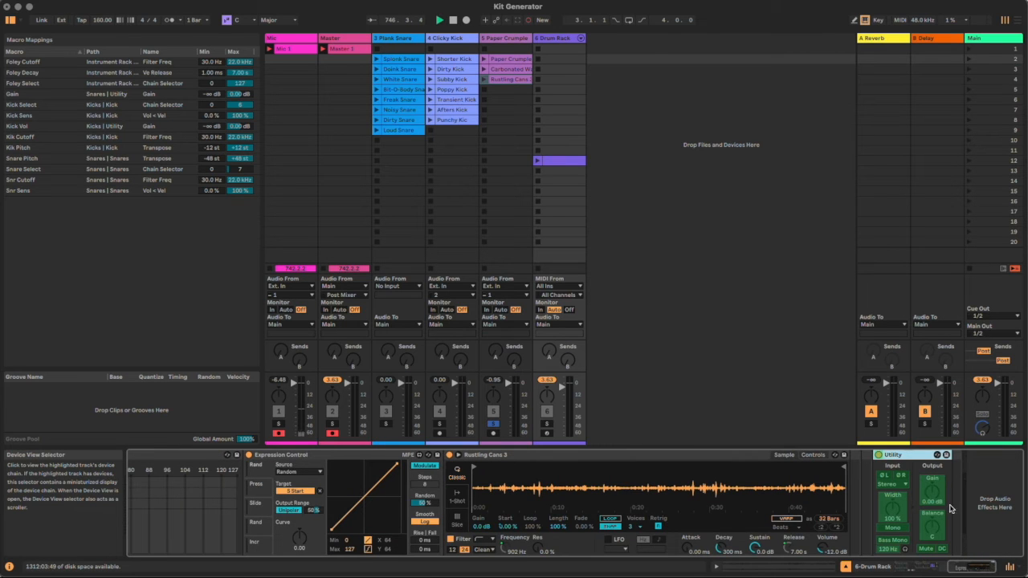
click(933, 489)
scroll(964, 554, left, 10)
click(312, 548)
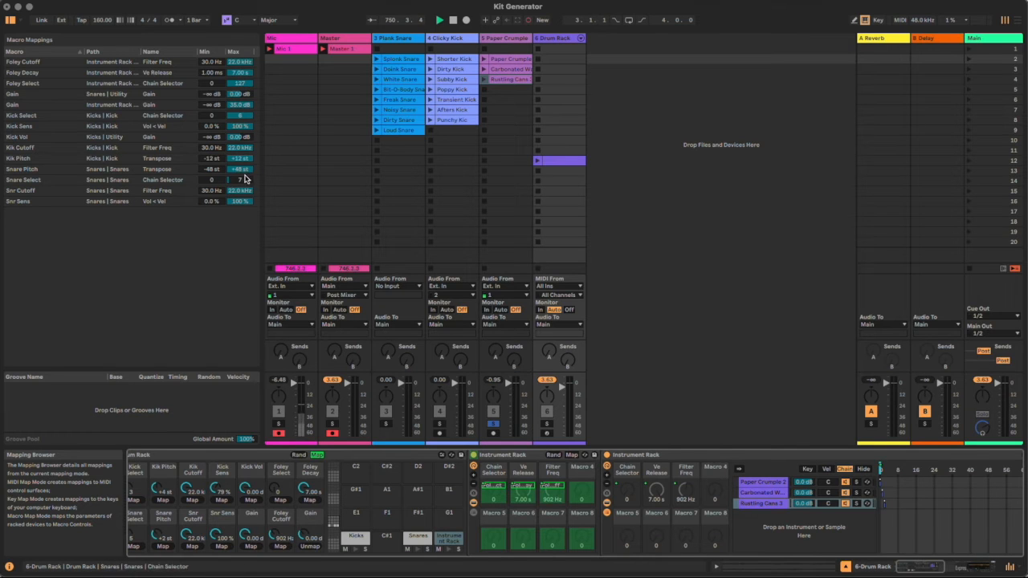
click(240, 105)
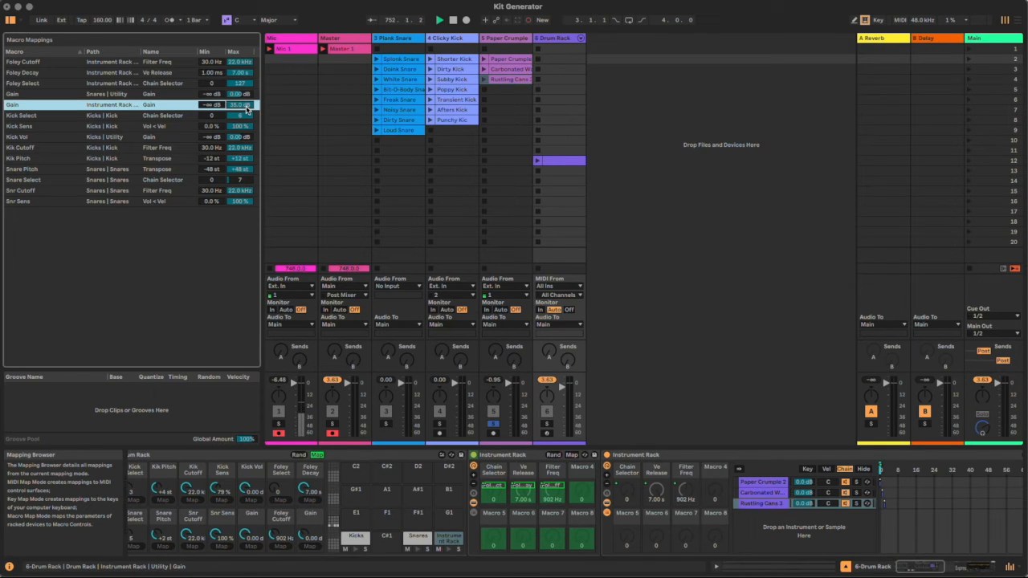
click(570, 454)
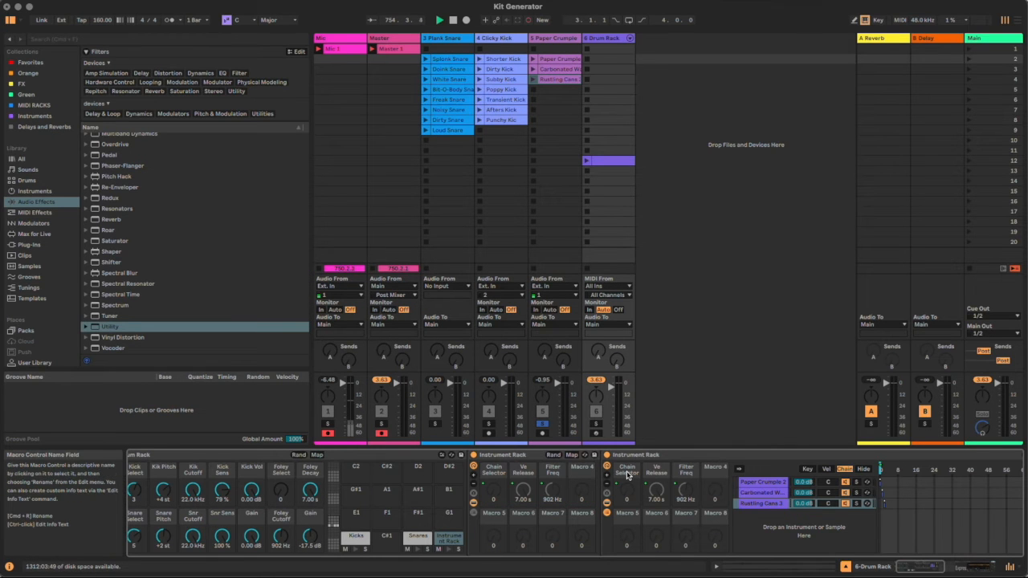
Lower the maximum of the inner rack's Chain Selector mapping to match its three texture chains
drag(933, 566, 943, 567)
click(895, 455)
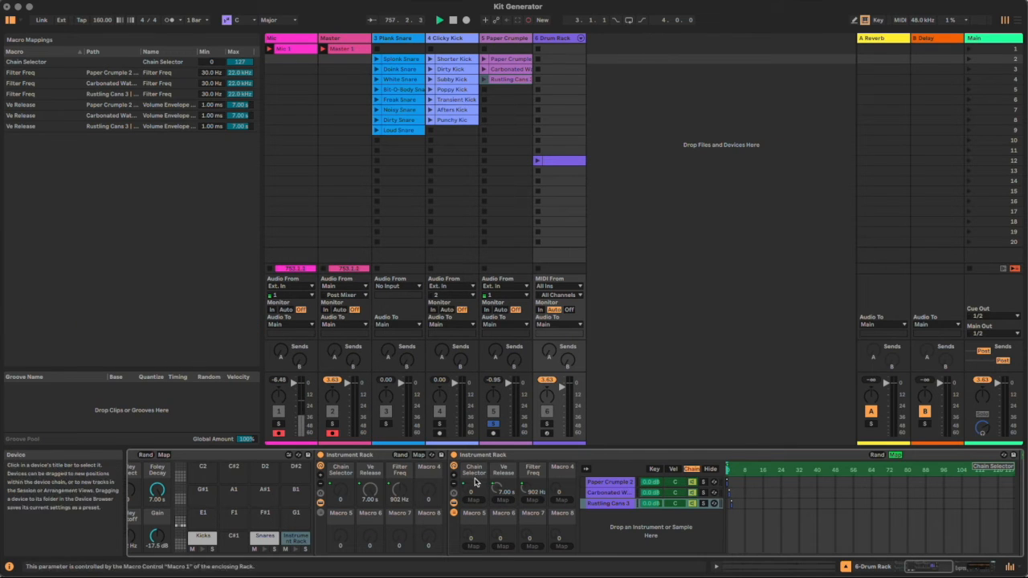
click(243, 63)
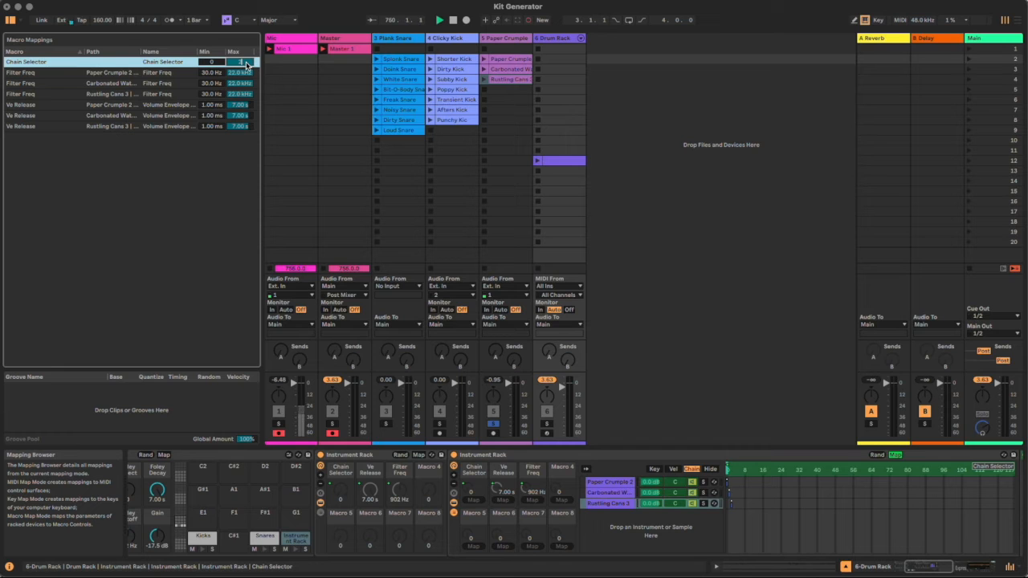
click(895, 455)
Rename the Drum Rack's macro for the texture pad's Utility gain as Foley Gain
drag(945, 566, 931, 568)
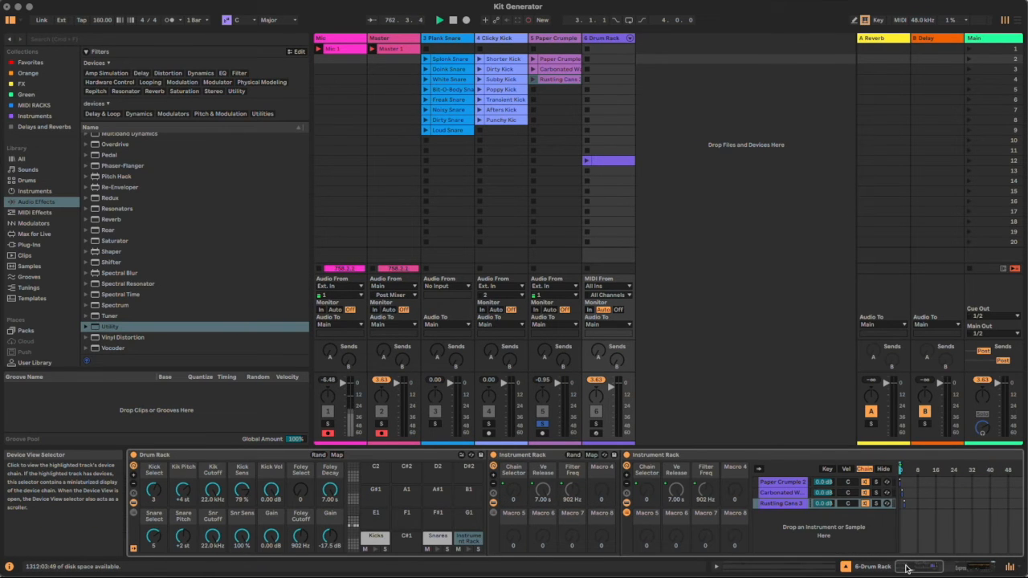
click(327, 515)
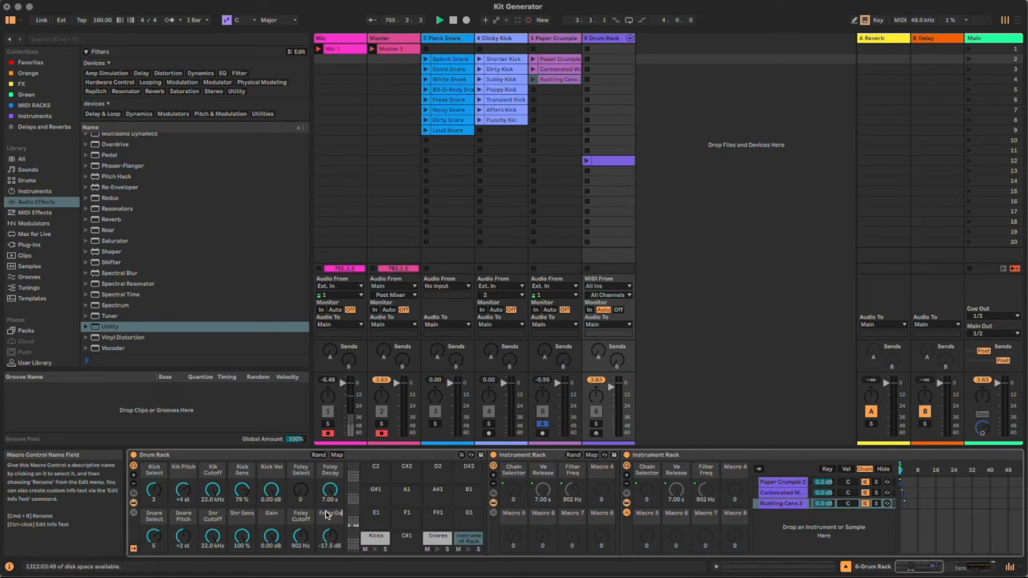
key(Return)
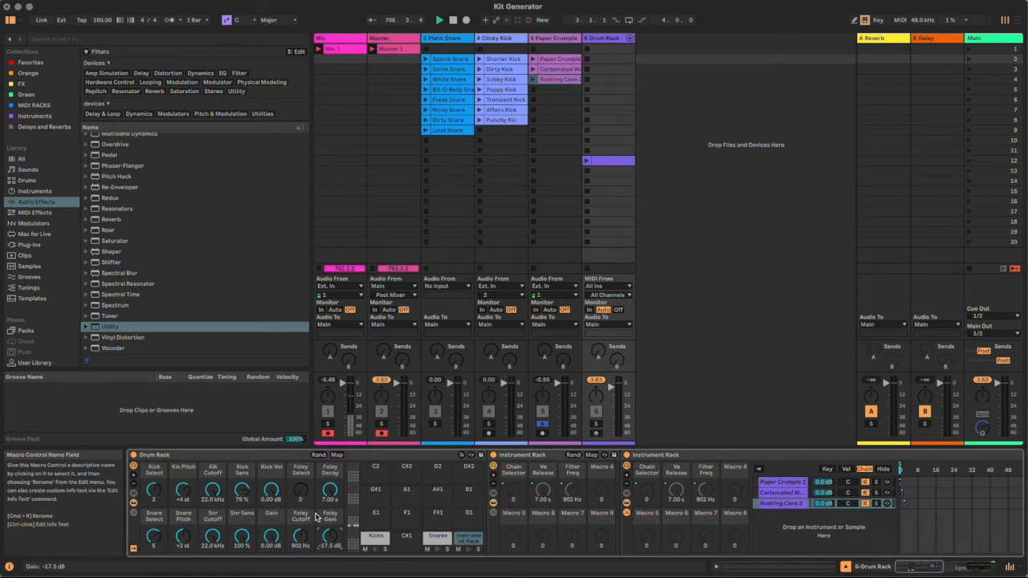
Add Instrument Rack notes to the Drum Rack's MIDI clip alongside both snare hits, at 1.3 and 2.3
click(627, 162)
double_click(627, 162)
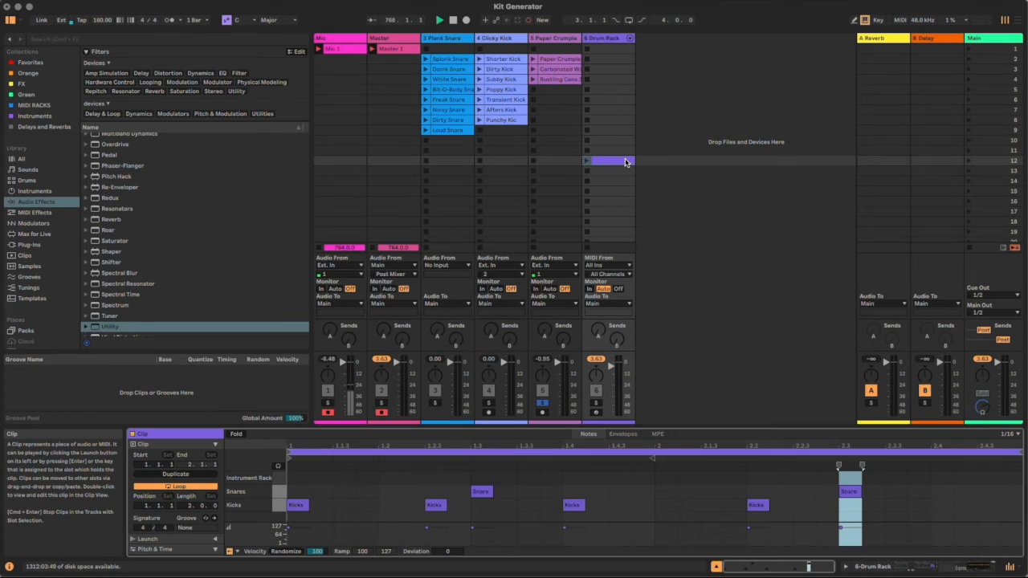
double_click(481, 478)
double_click(839, 480)
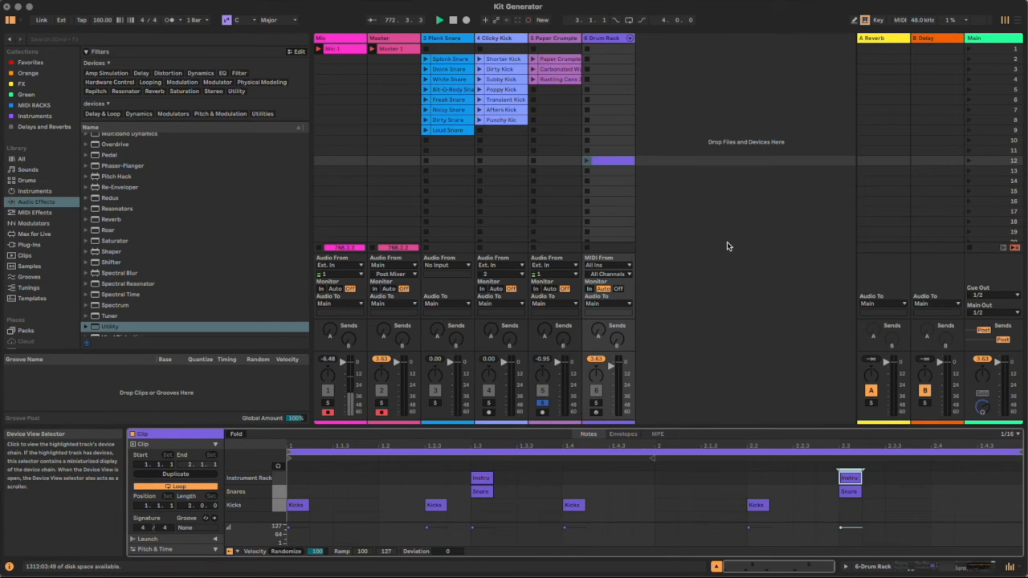
Launch the Drum Rack clip, unsolo the Paper Crumple track, and select the Paper Crumple 2 chain in the texture pad's inner rack
click(589, 162)
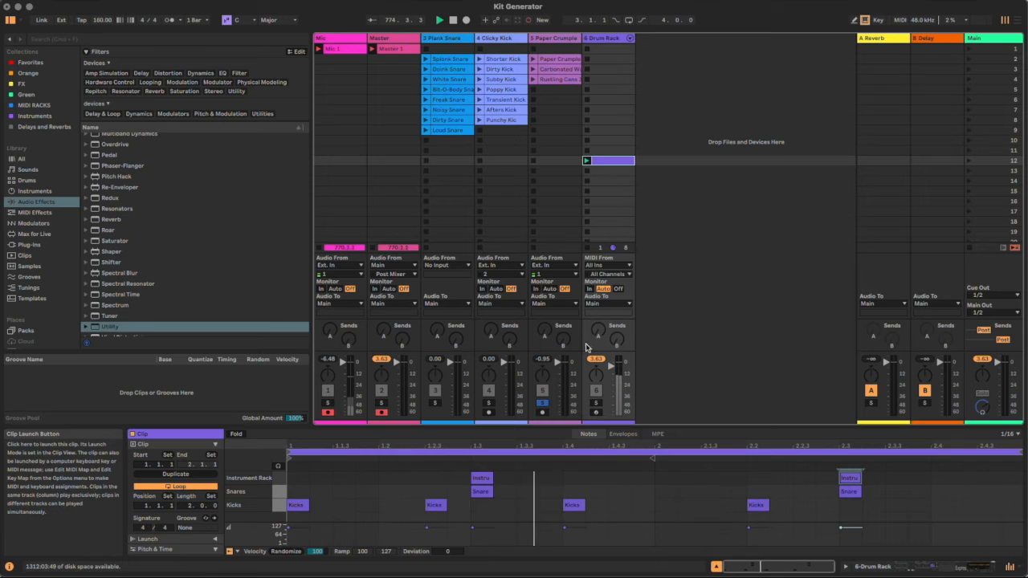
click(542, 403)
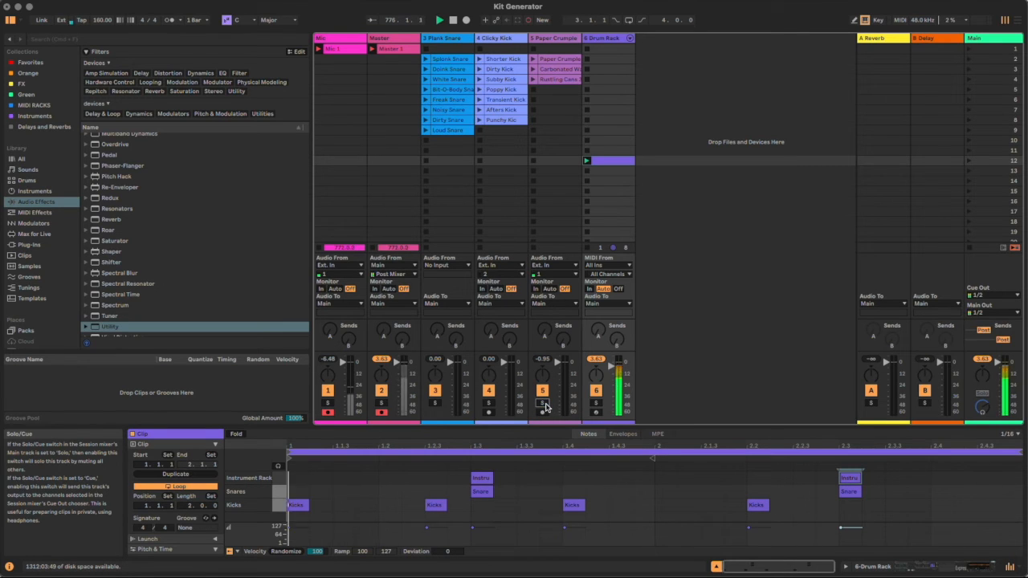
click(968, 569)
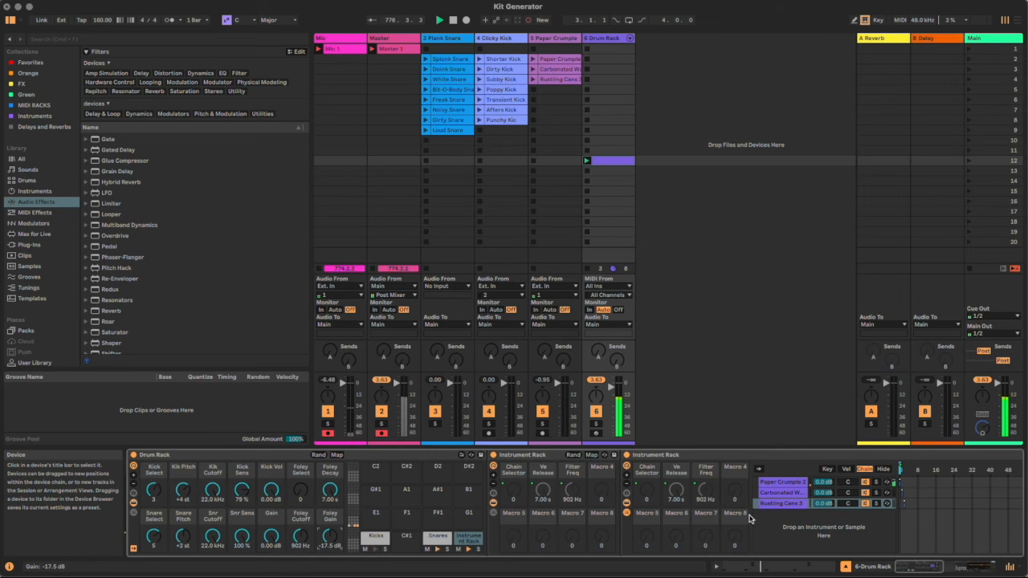
click(789, 484)
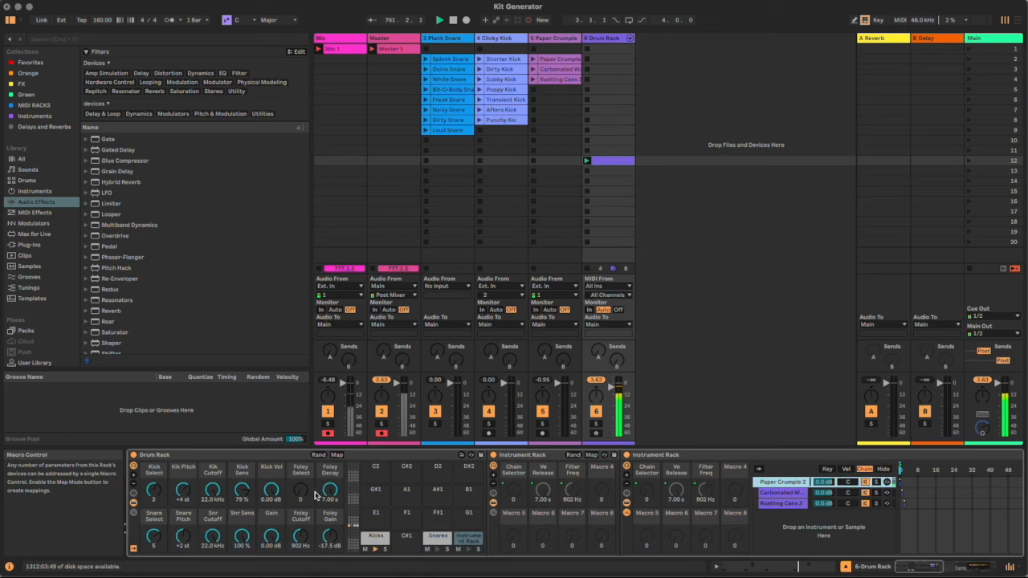
Audition the foley textures at different Foley Decay lengths between 304 ms and 4.94 s, and raise Foley Gain to 0.00 dB
drag(329, 490, 329, 522)
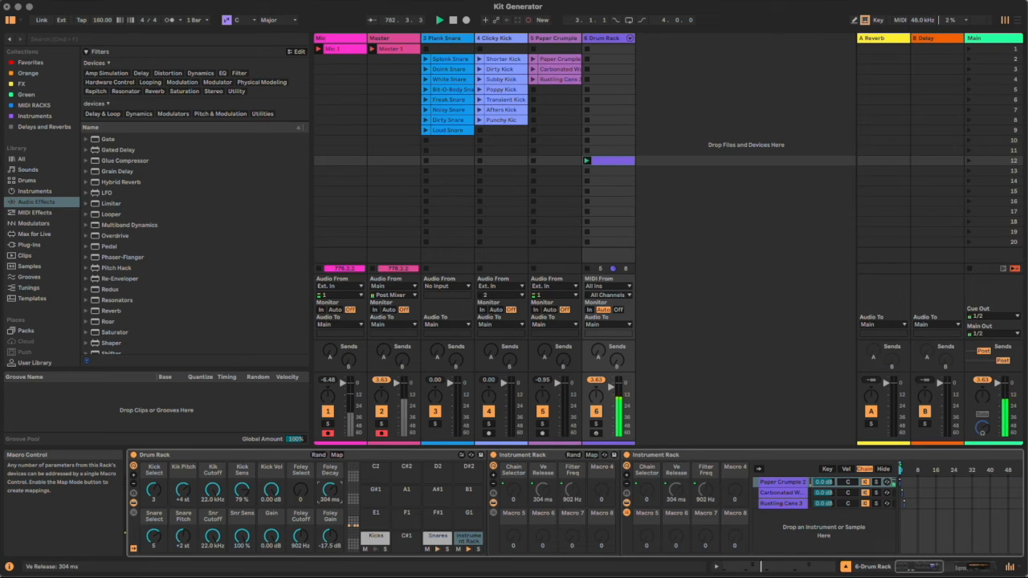
drag(329, 490, 329, 481)
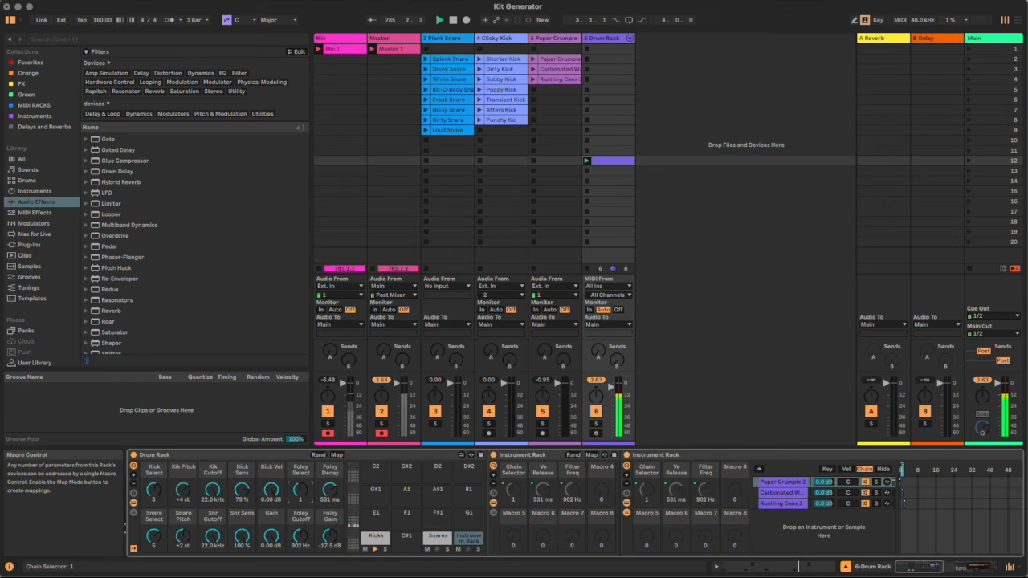
drag(329, 490, 330, 473)
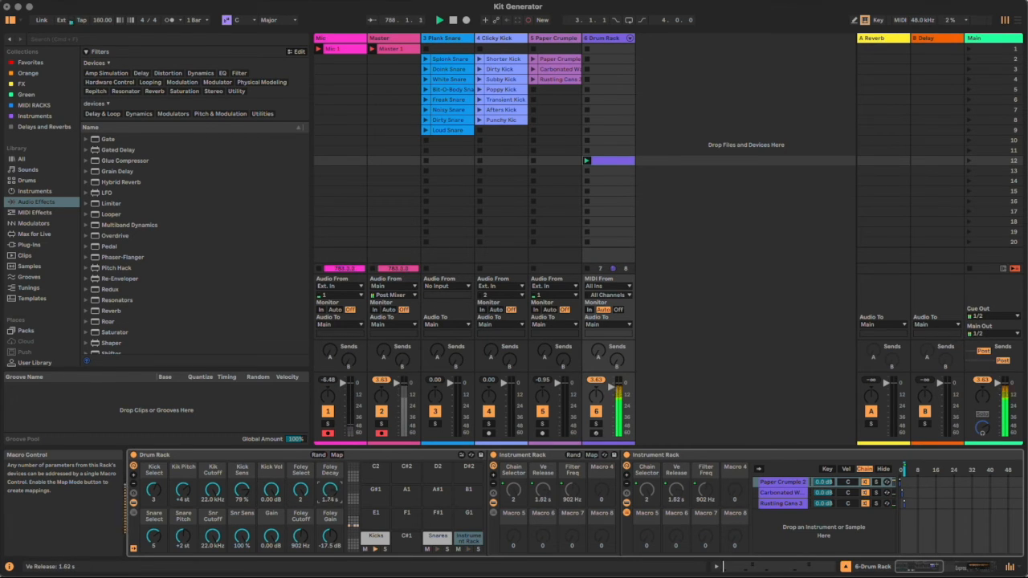
drag(330, 536, 329, 527)
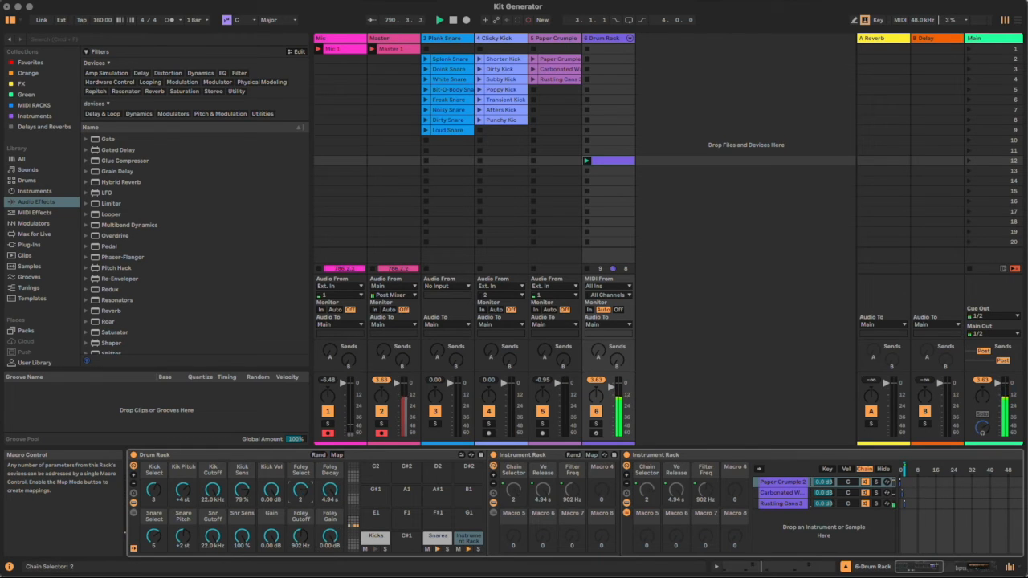
Lower the Foley Cutoff macro to 266 Hz and set Foley Decay to 1.51 s
mouse_move(300, 537)
mouse_down()
mouse_move(300, 524)
mouse_move(301, 545)
mouse_up()
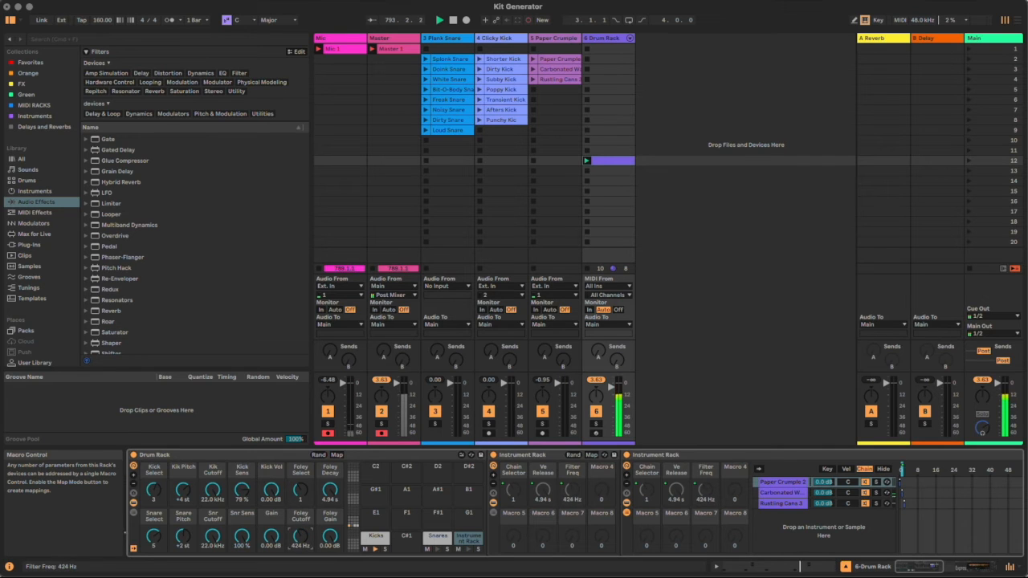
click(330, 538)
mouse_move(330, 488)
mouse_down()
mouse_move(330, 499)
mouse_move(330, 481)
mouse_up()
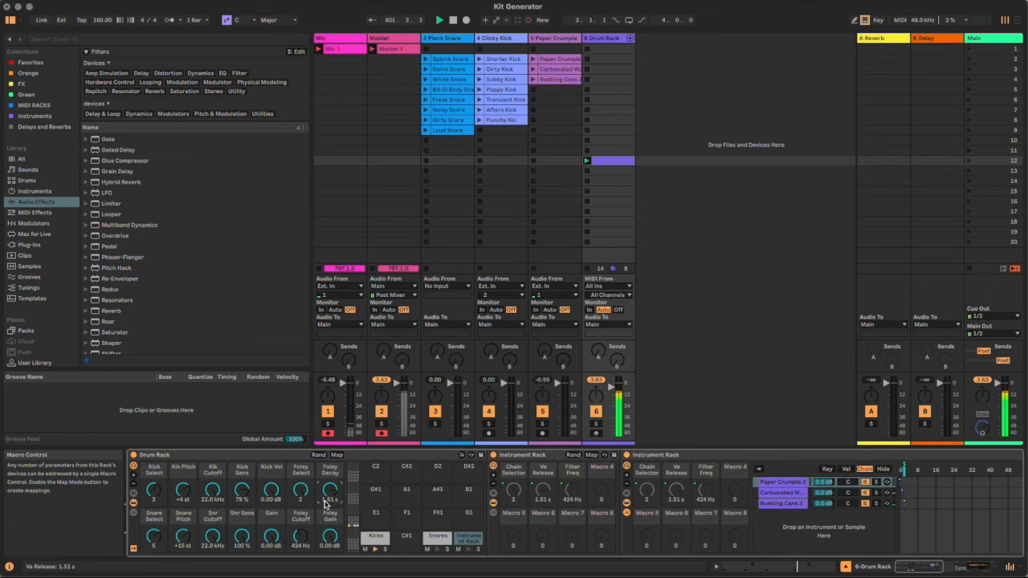
click(301, 535)
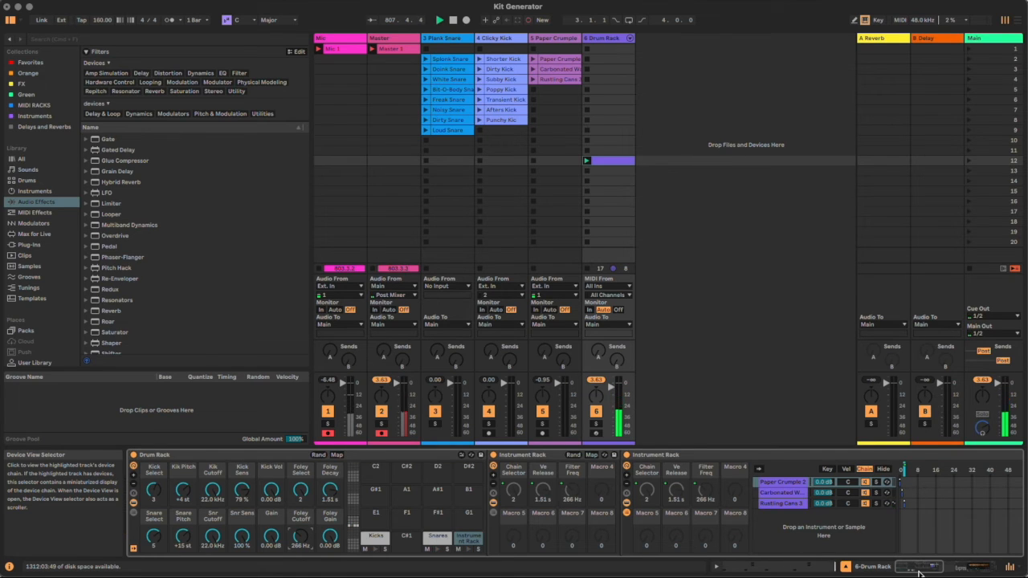
Raise the maximum of the Drum Rack's Foley Gain macro mapping to 15.0 dB
mouse_move(919, 571)
mouse_down()
mouse_move(992, 568)
mouse_move(914, 569)
mouse_up()
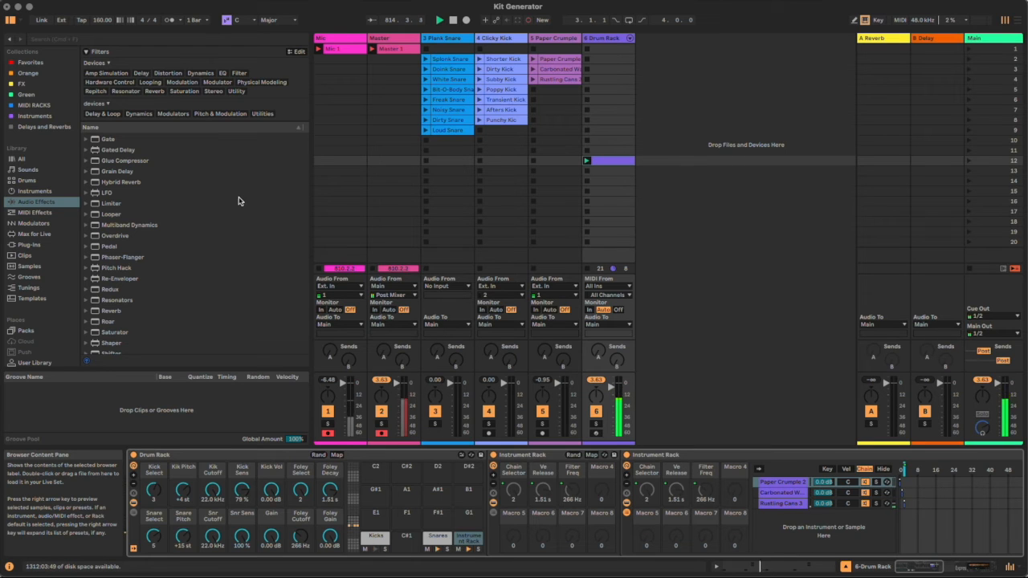
click(336, 454)
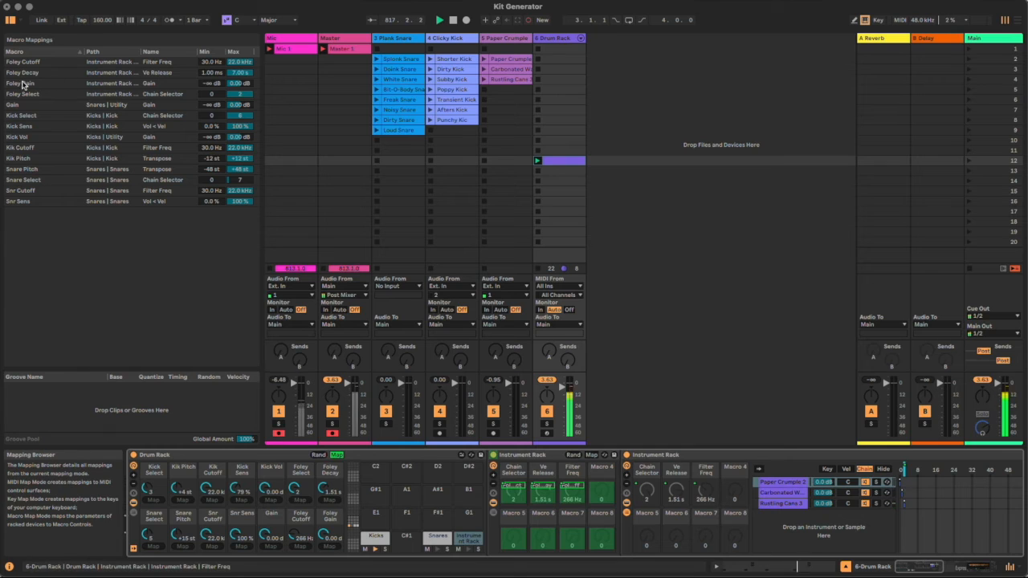
click(247, 85)
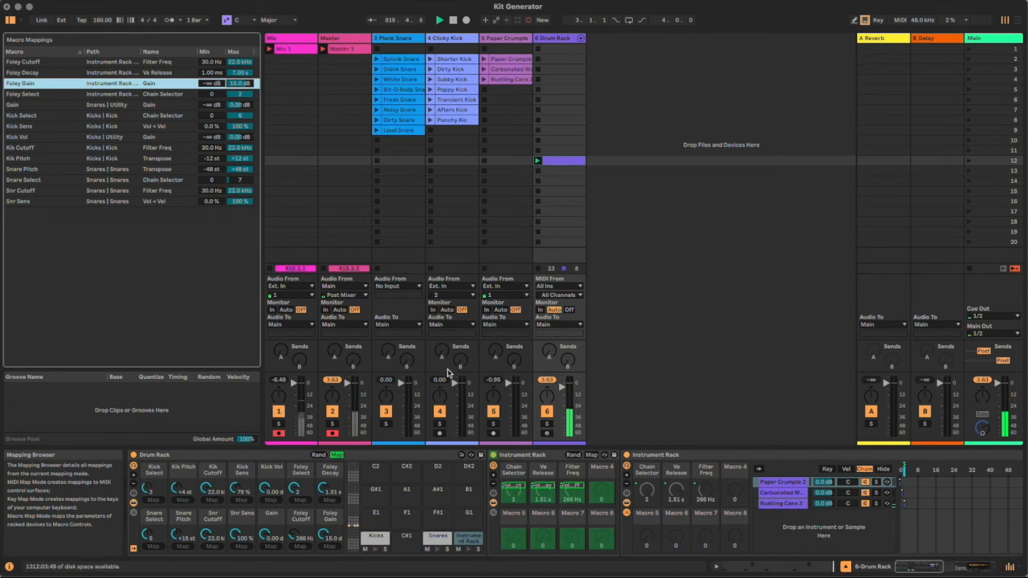
click(336, 454)
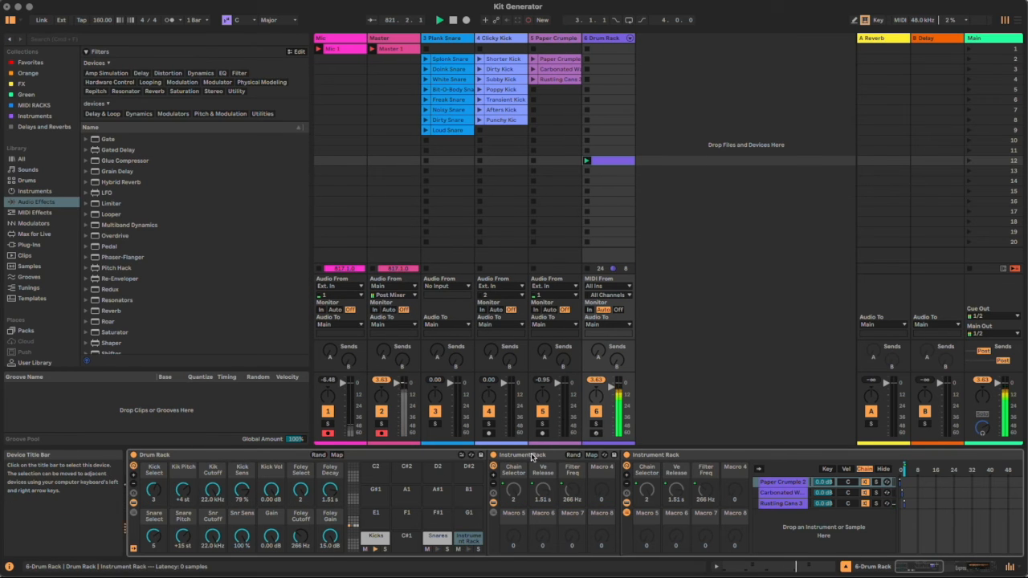
Add a Compressor after the Utility at the end of the texture pad's device chain
click(931, 570)
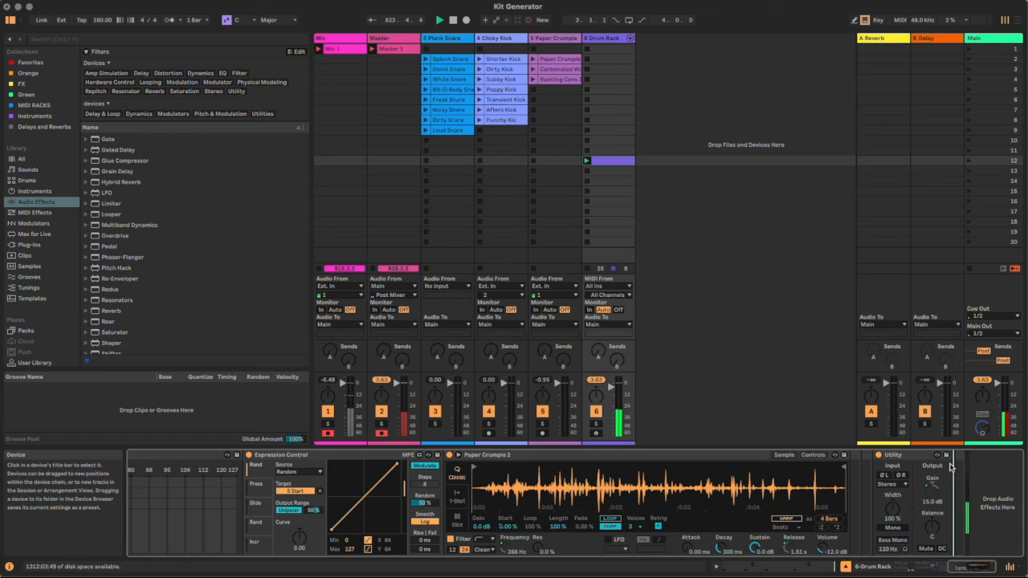
click(48, 191)
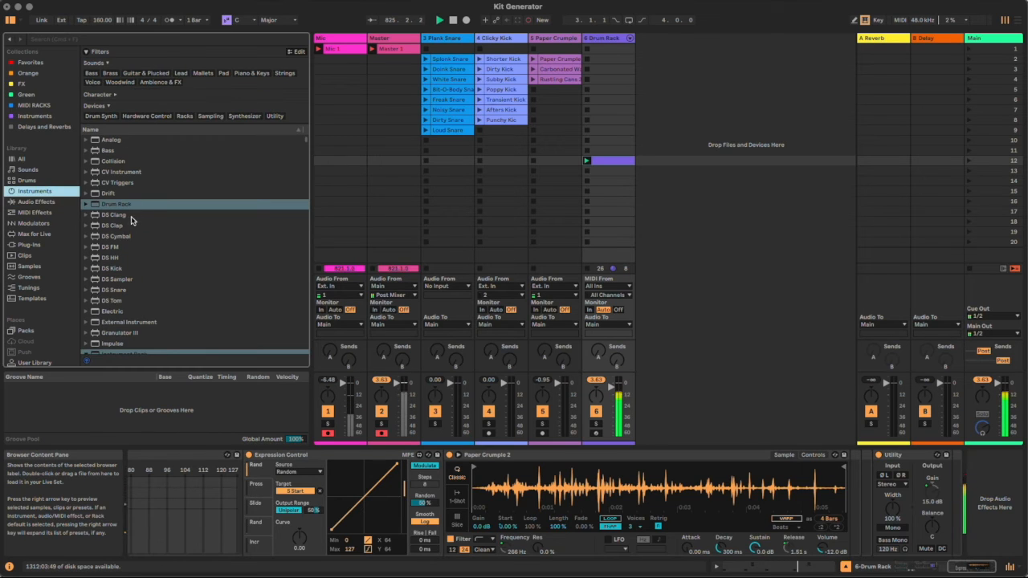
click(62, 203)
scroll(112, 173, up, 5)
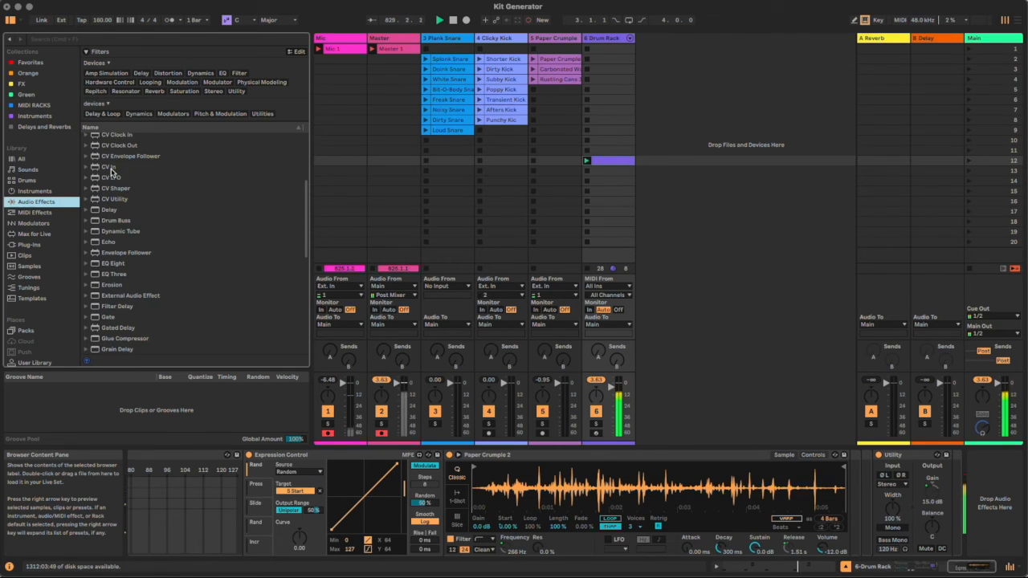
scroll(111, 171, up, 4)
drag(113, 195, 952, 488)
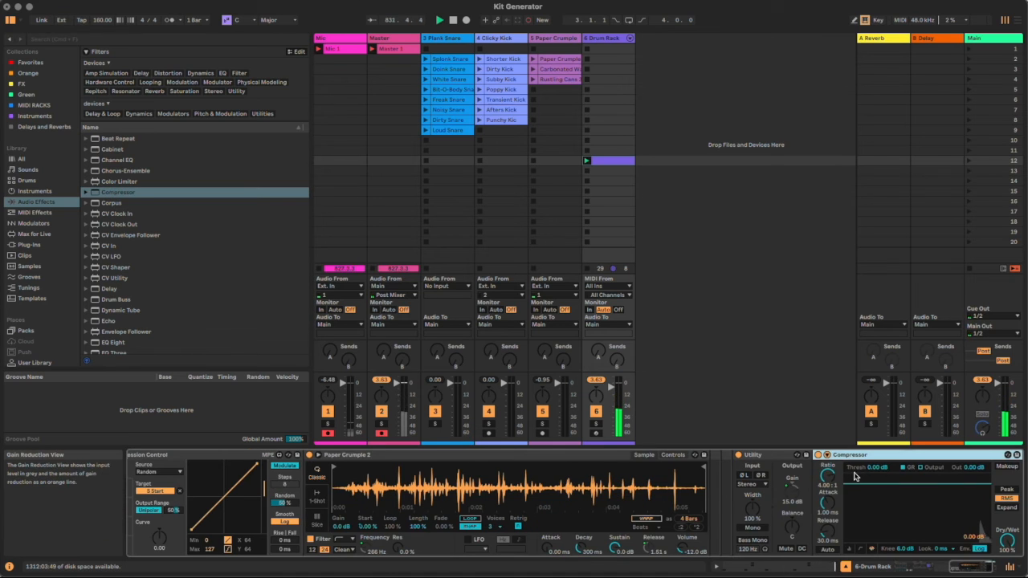
Enable the Compressor's sidechain with 6-Drum Rack as its source, tapped at Drum Rack | Snares | Pre FX
click(827, 454)
click(835, 466)
click(835, 483)
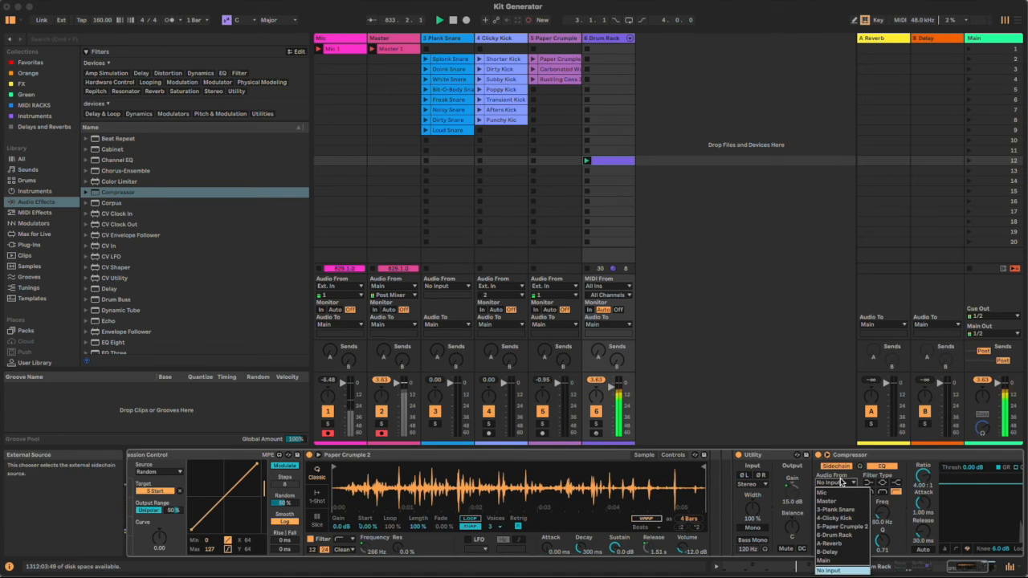
click(852, 534)
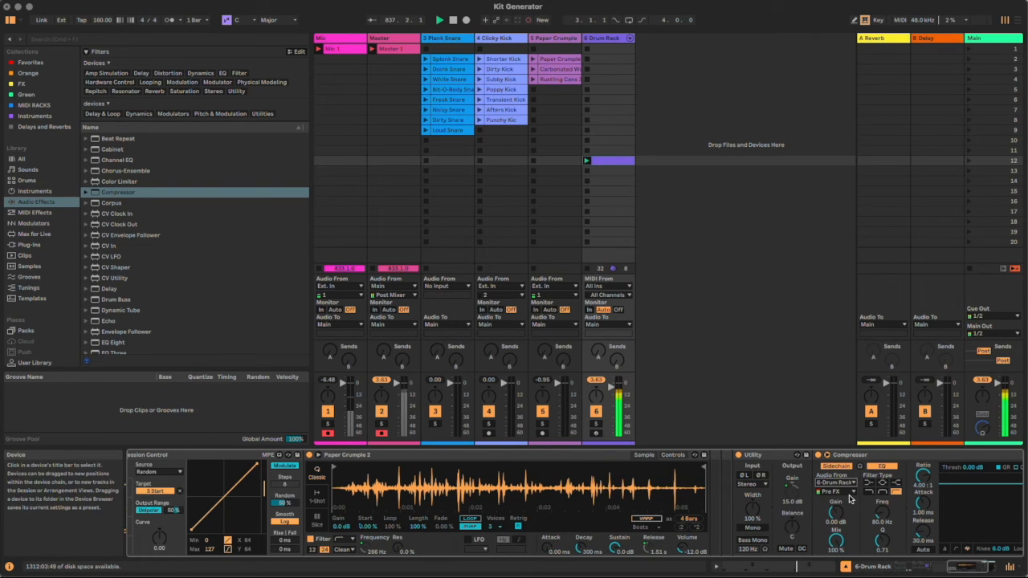
click(849, 492)
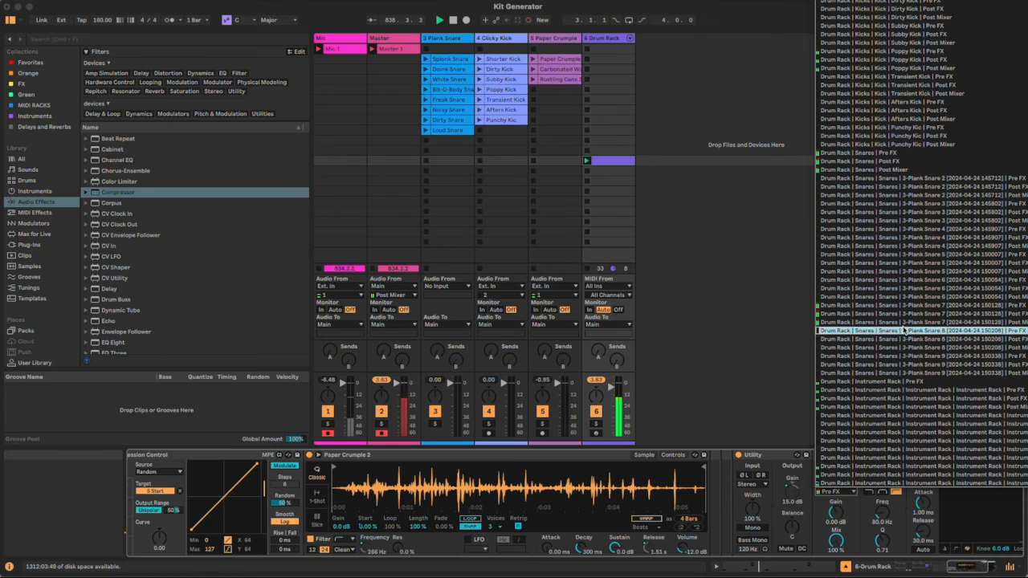
click(936, 154)
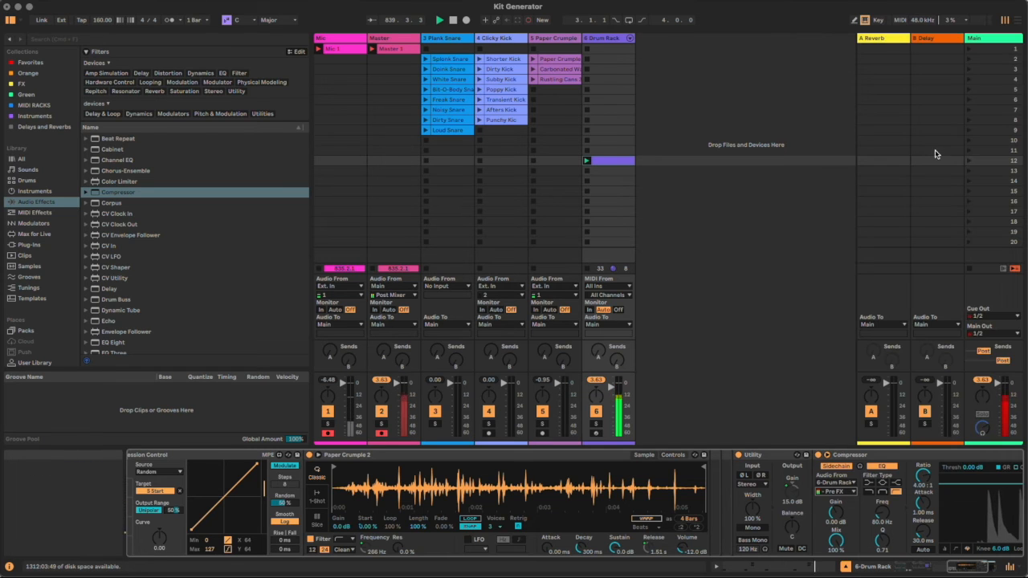
Set the Compressor's ratio to inf:1 and threshold to -21.5 dB, and lengthen its release
click(987, 567)
drag(755, 533, 756, 518)
drag(760, 480, 805, 469)
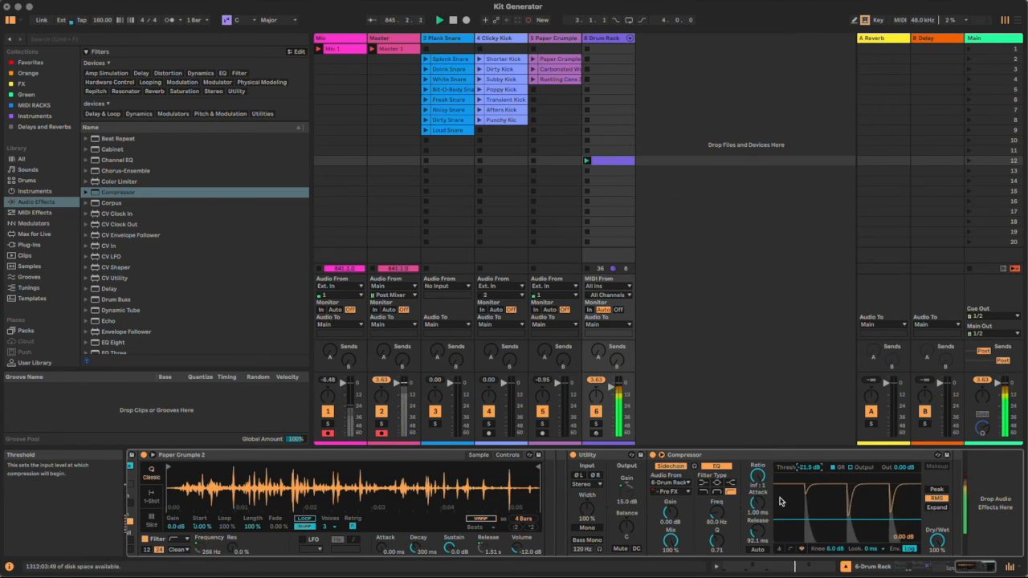
Collapse the inner Instrument Rack holding the three texture chains and return to the Drum Rack's macros
drag(999, 572, 946, 571)
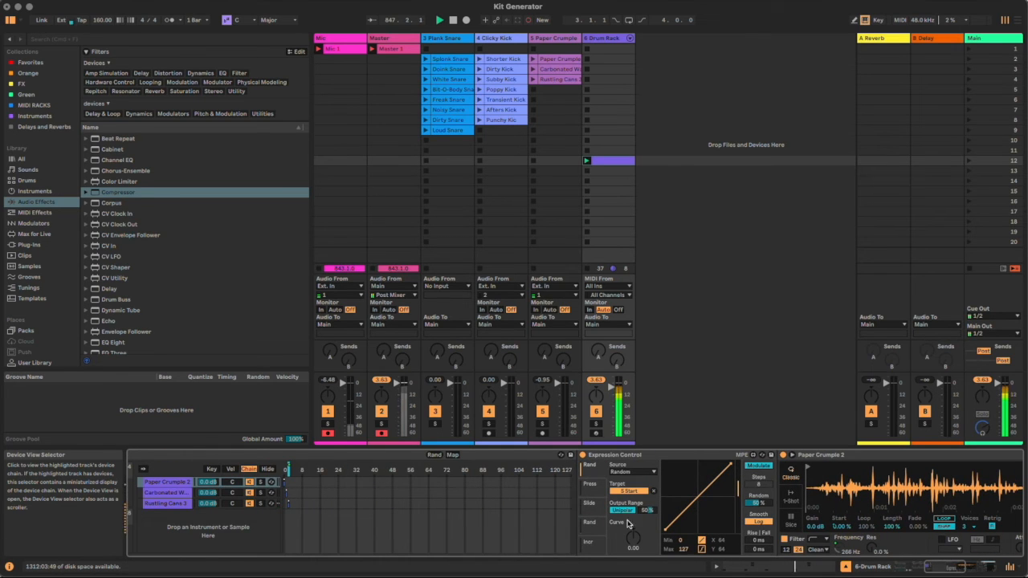
double_click(312, 456)
drag(978, 570, 920, 570)
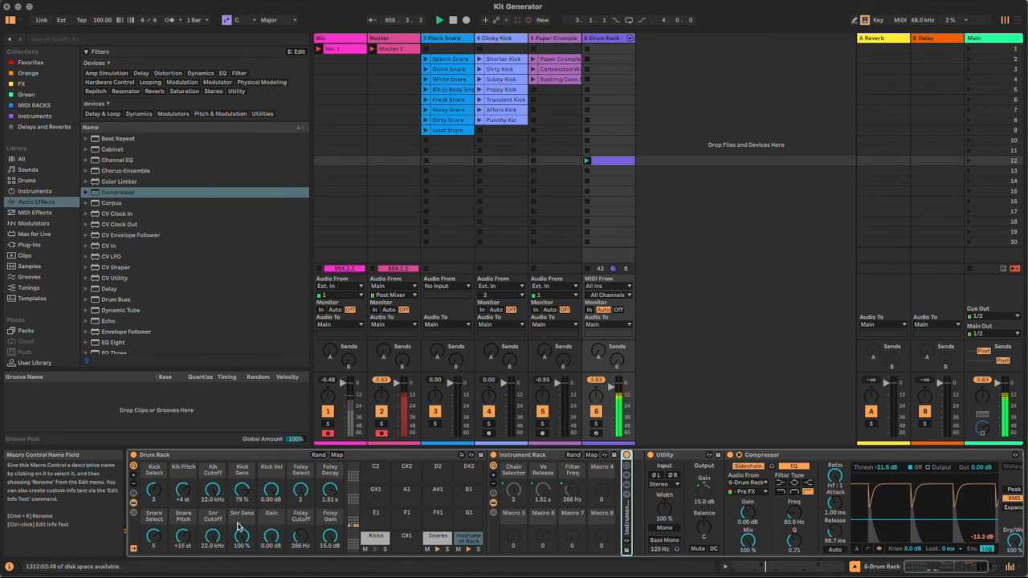
Relaunch the clip, randomise the Drum Rack's macros three times, and raise Kick Vol to 0.00 dB and the snare Gain to -13.2 dB
click(587, 172)
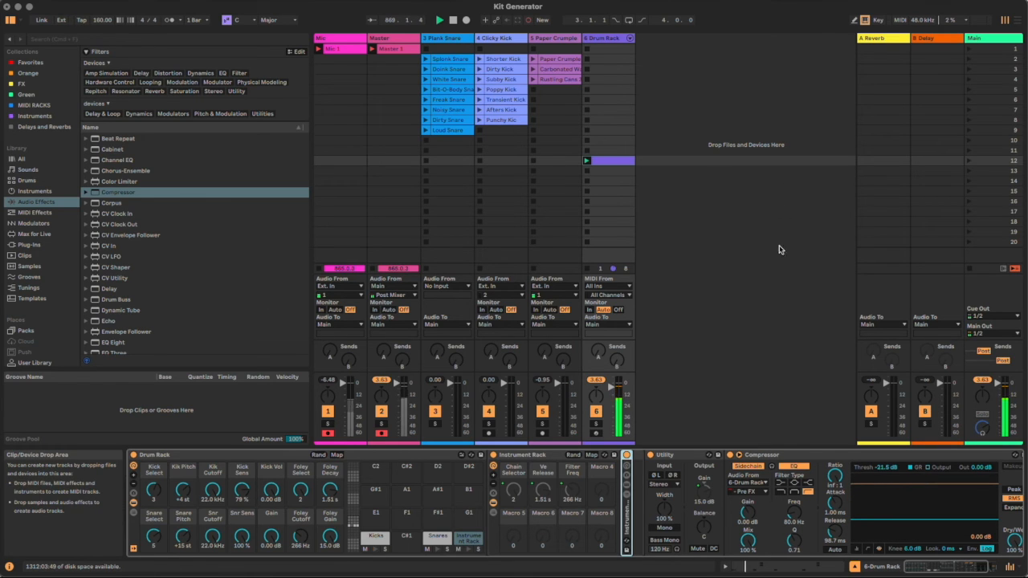
click(319, 455)
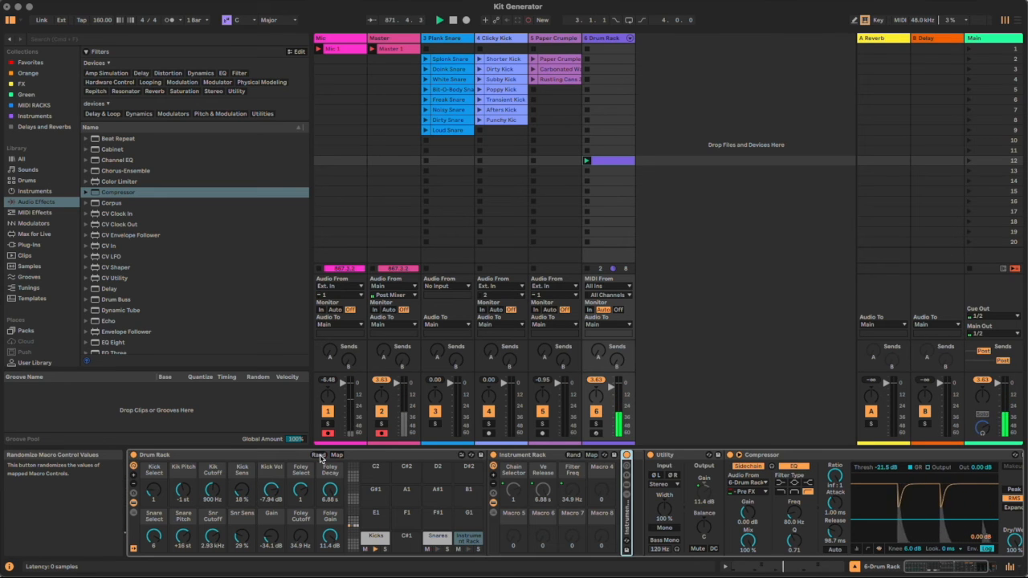
click(319, 455)
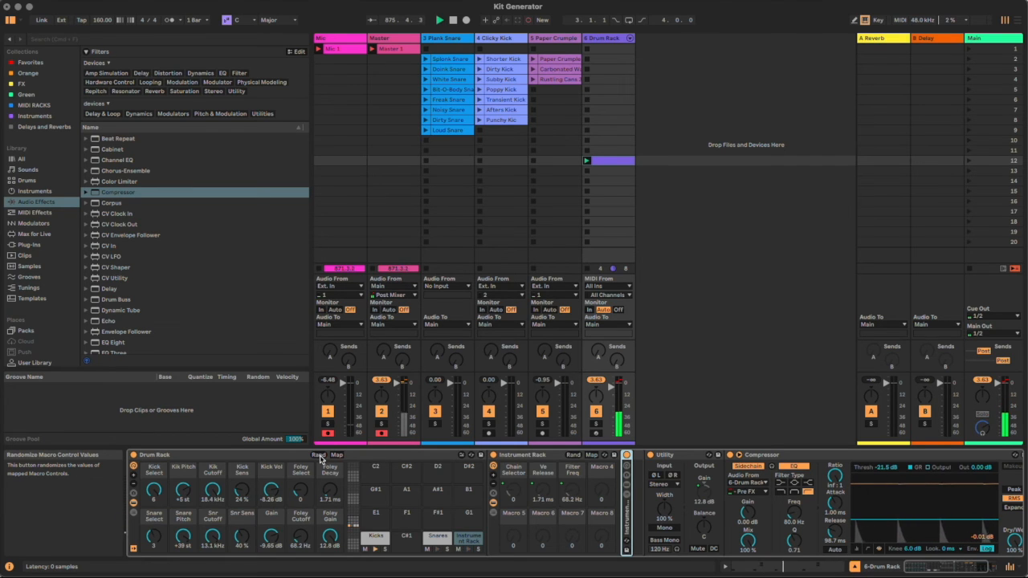
click(319, 455)
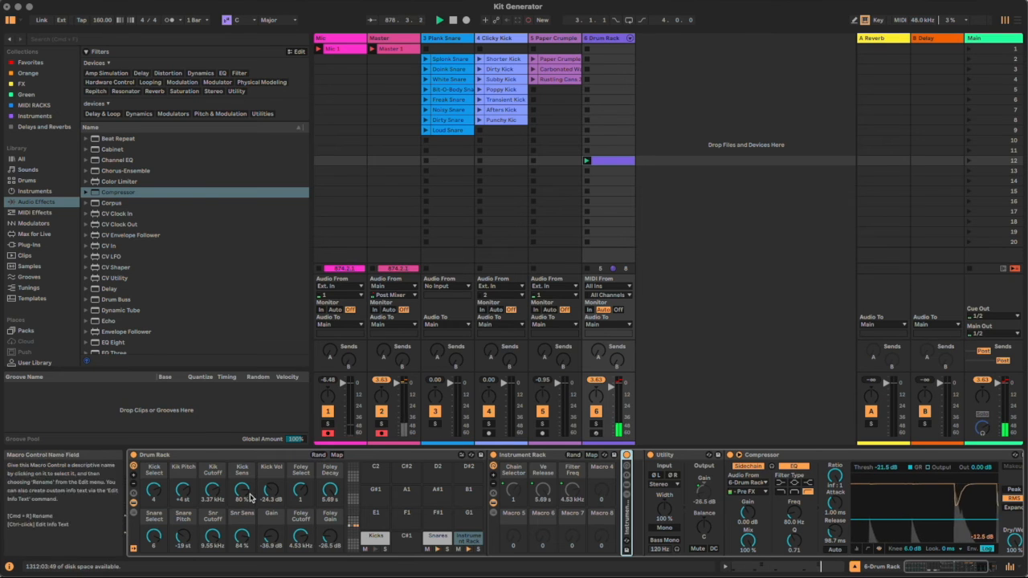
drag(271, 491, 271, 455)
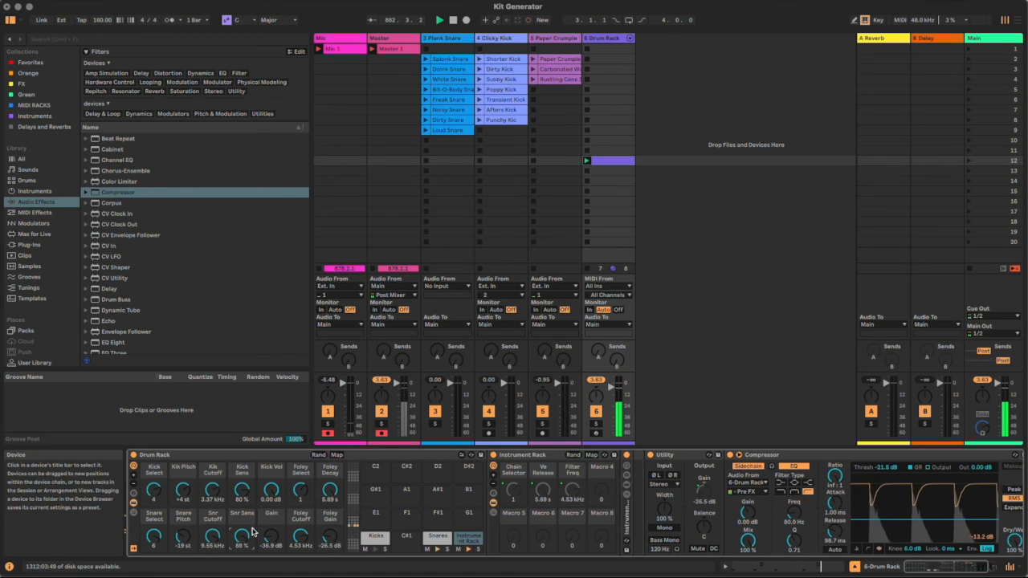
drag(267, 534, 266, 514)
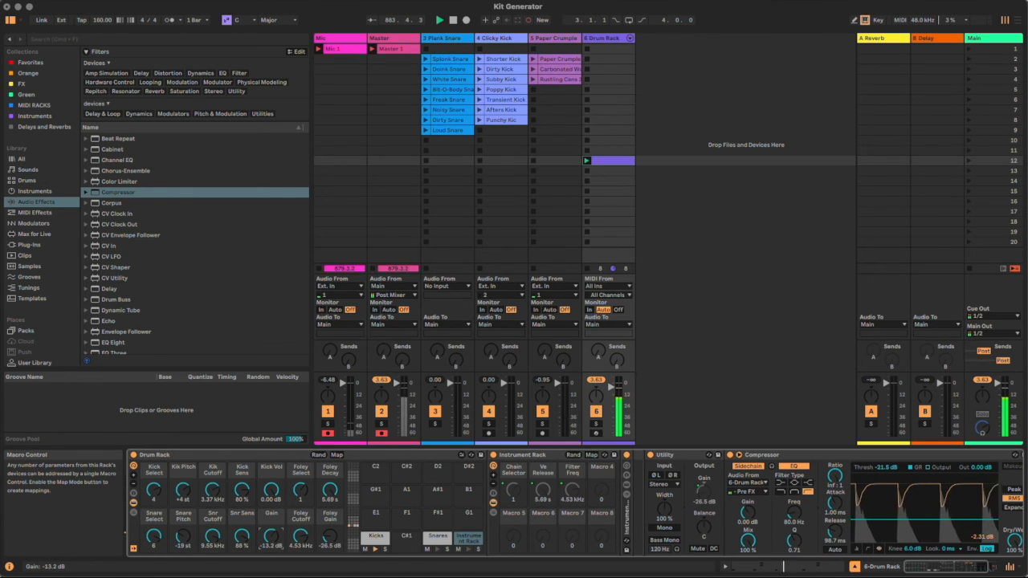
Generate further kits by randomising the Drum Rack's macros three times, raising the kick and snare levels before the last randomisation
click(318, 455)
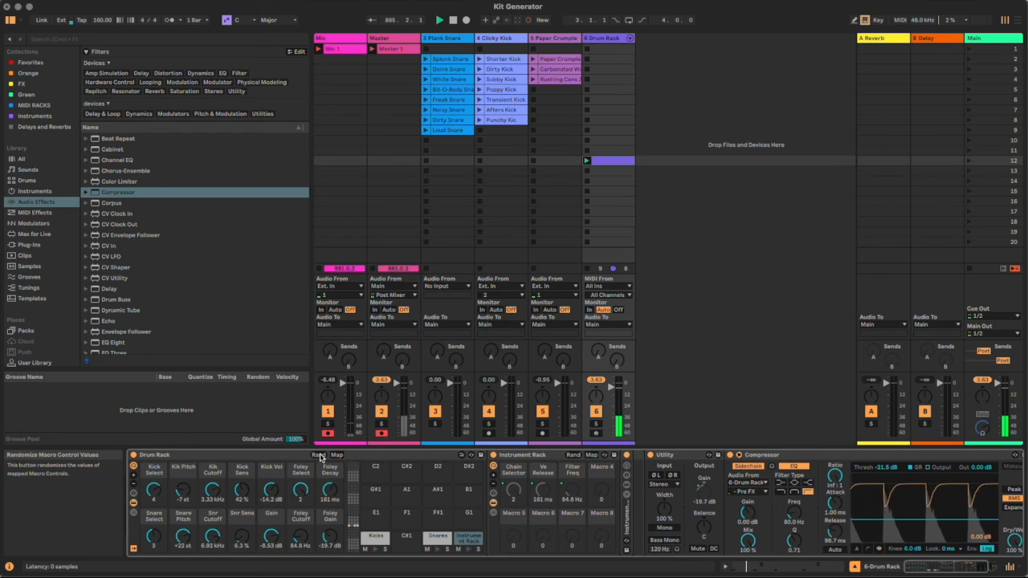
click(318, 455)
drag(277, 499, 277, 472)
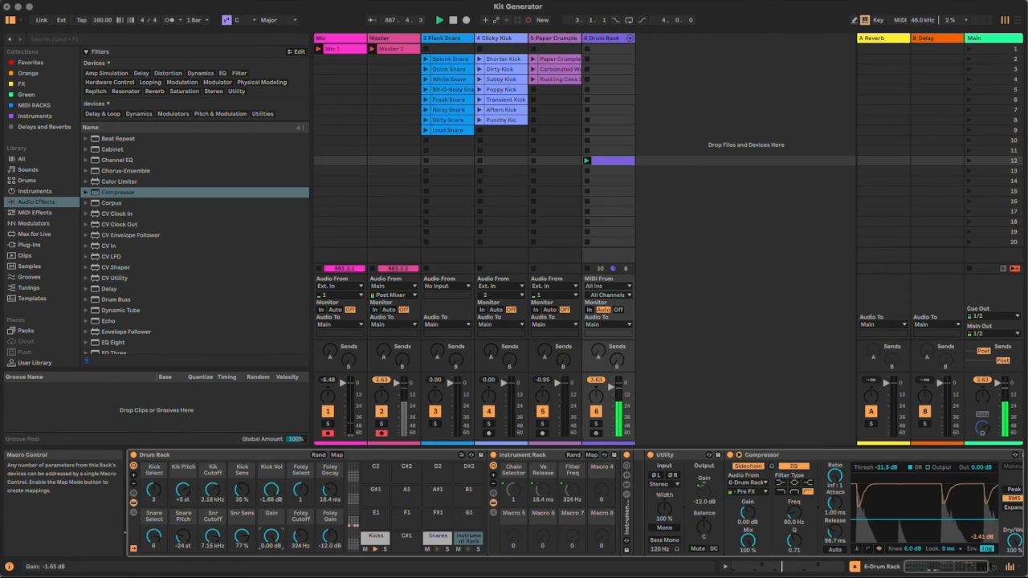
click(319, 455)
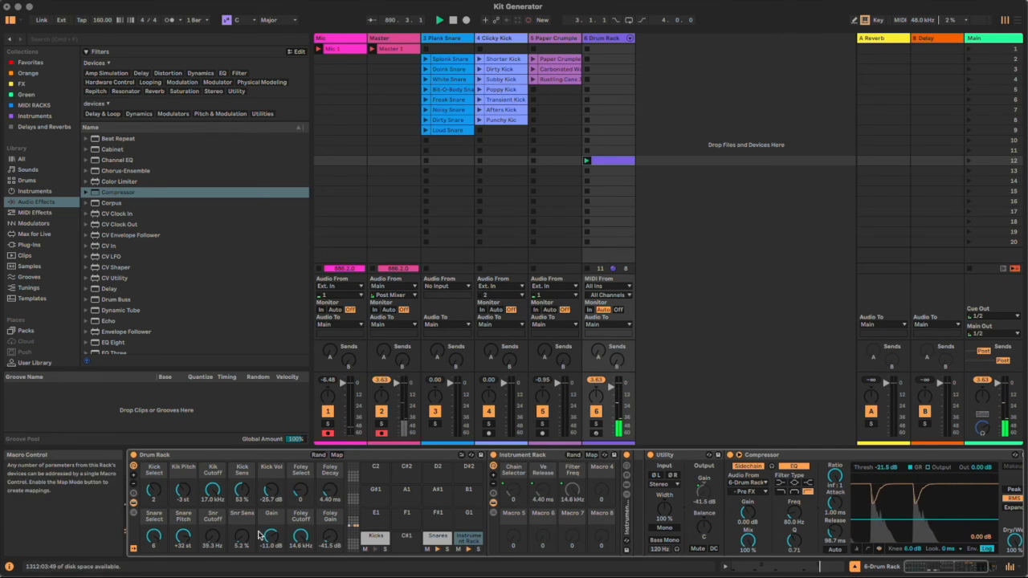
Raise Kick Vol, Snr Sens and Snr Cutoff, randomise the Drum Rack's macros for a new kit, and set Kick Vol to 0.00 dB
drag(267, 491, 267, 479)
drag(240, 536, 212, 517)
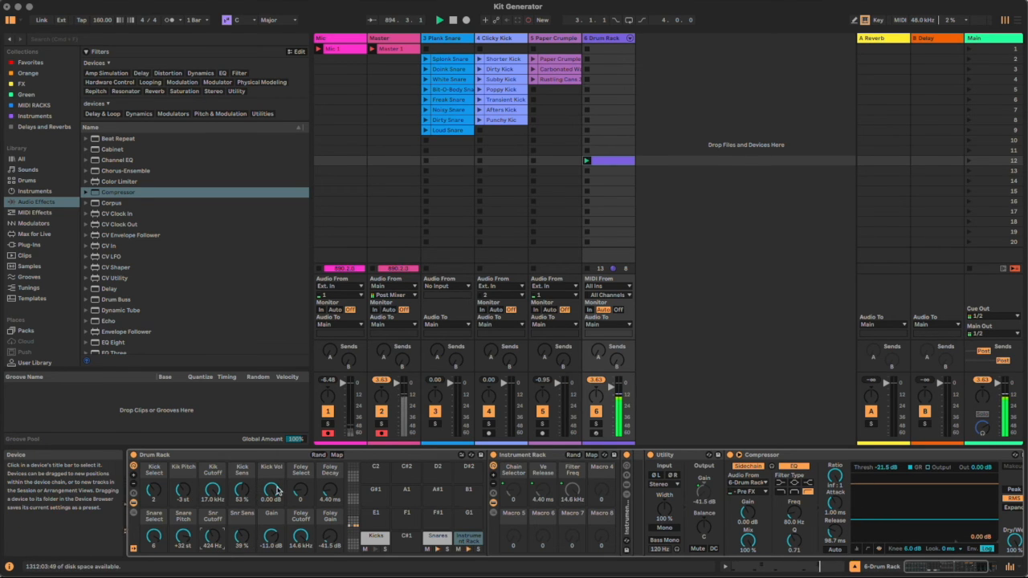
click(319, 455)
drag(271, 492, 271, 426)
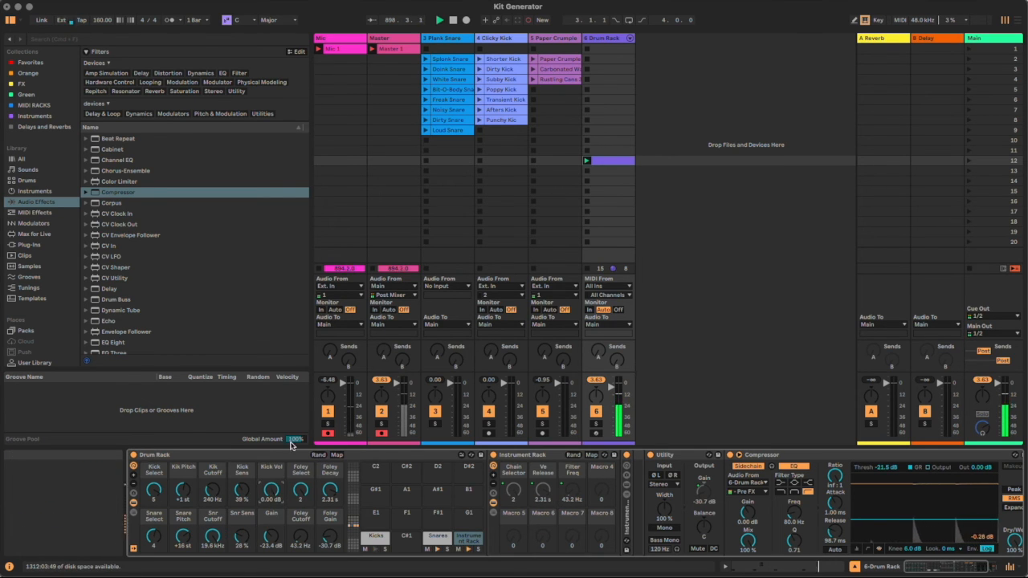
Set the Drum Rack's snare Gain macro to 0.00 dB and rename the macro as Snare Vol
click(336, 454)
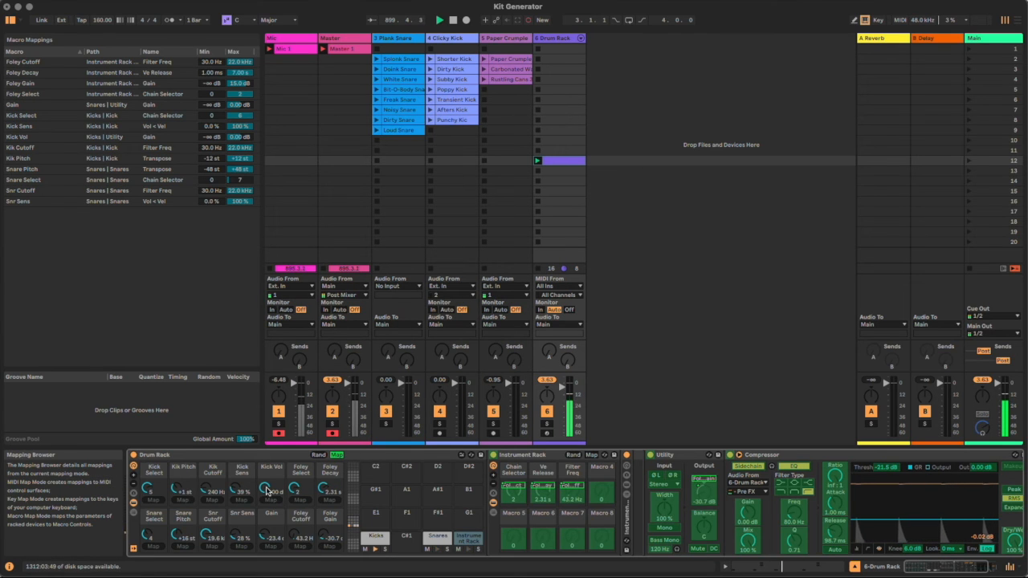
click(337, 455)
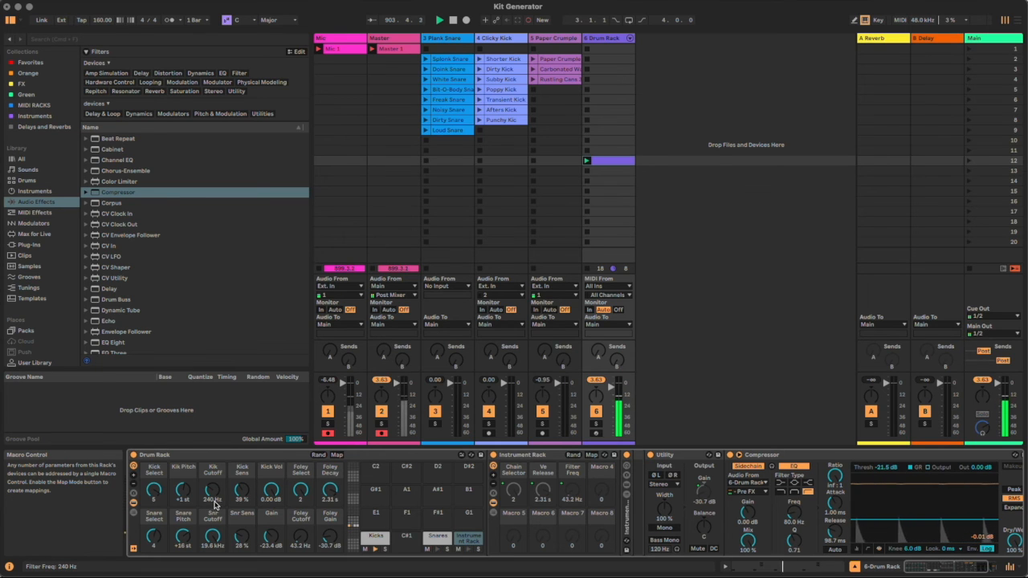
double_click(271, 536)
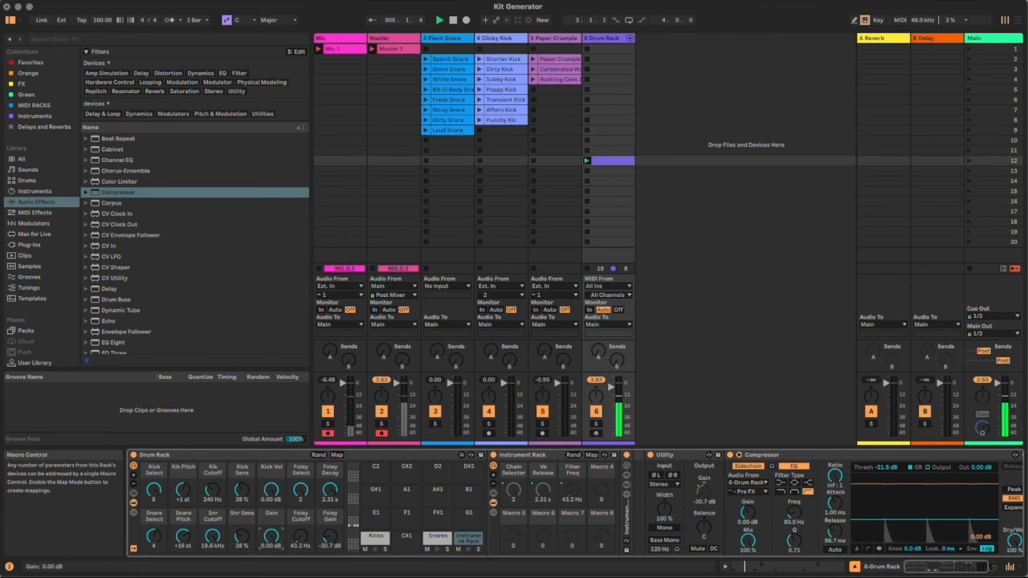
click(273, 515)
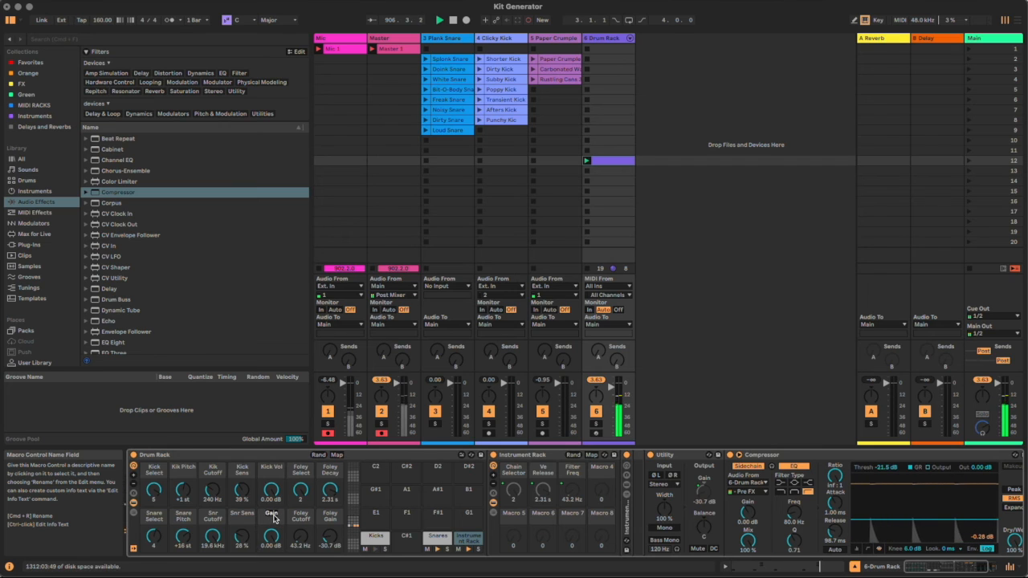
text(Snare Vol)
key(Return)
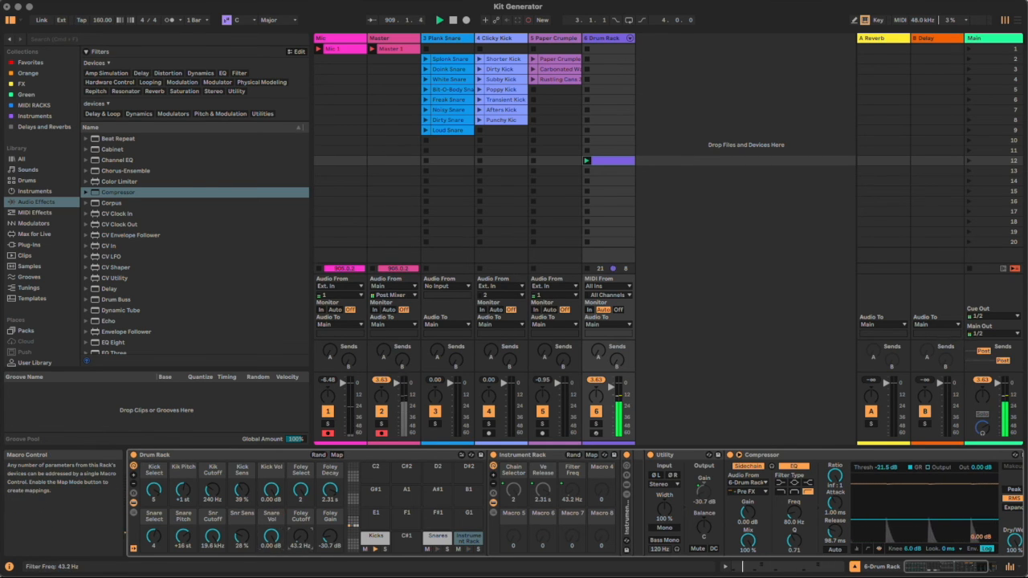
Set Foley Gain to 15.0 dB, Foley Cutoff to 1.26 kHz, Snare Select to 7, Kik Cutoff to 22.0 kHz and Kik Pitch to +12 st
drag(330, 536, 329, 501)
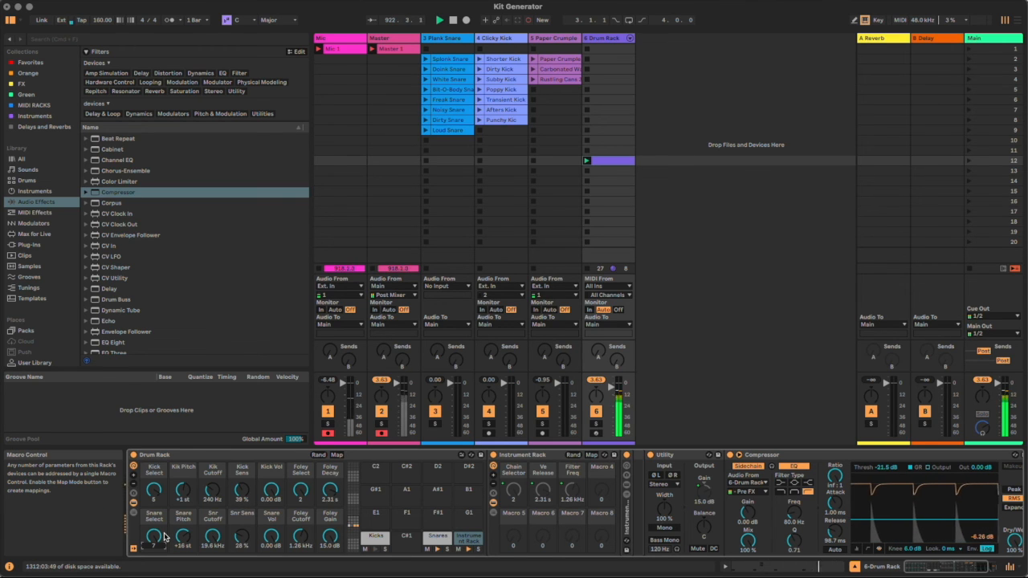
drag(209, 487, 209, 455)
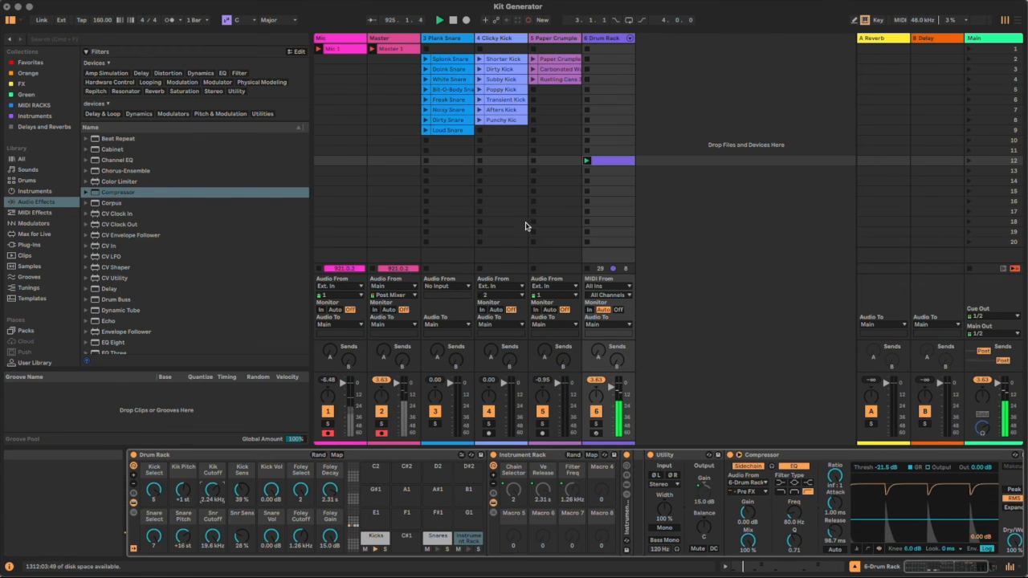
drag(206, 495, 181, 474)
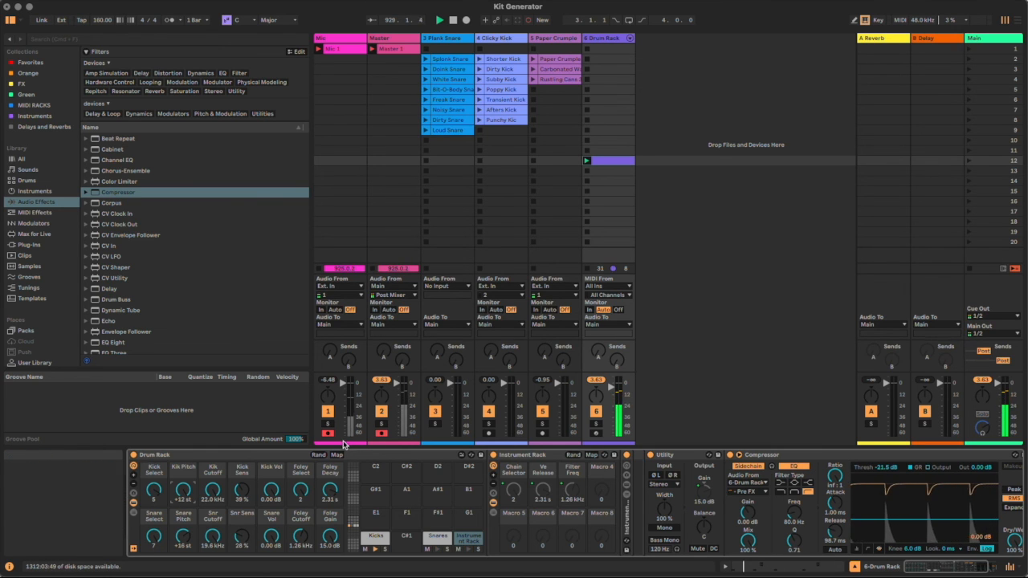
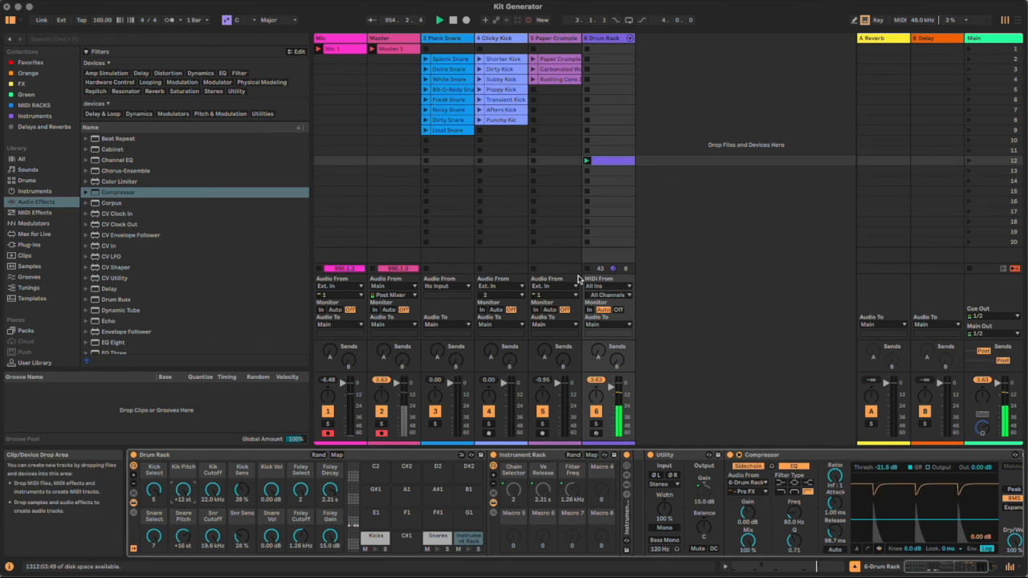
Randomise the macros and set Foley Decay to 610 ms, Snr Cutoff to 22.0 kHz, Snare Pitch to +8 st and Snare Select to 4
click(320, 455)
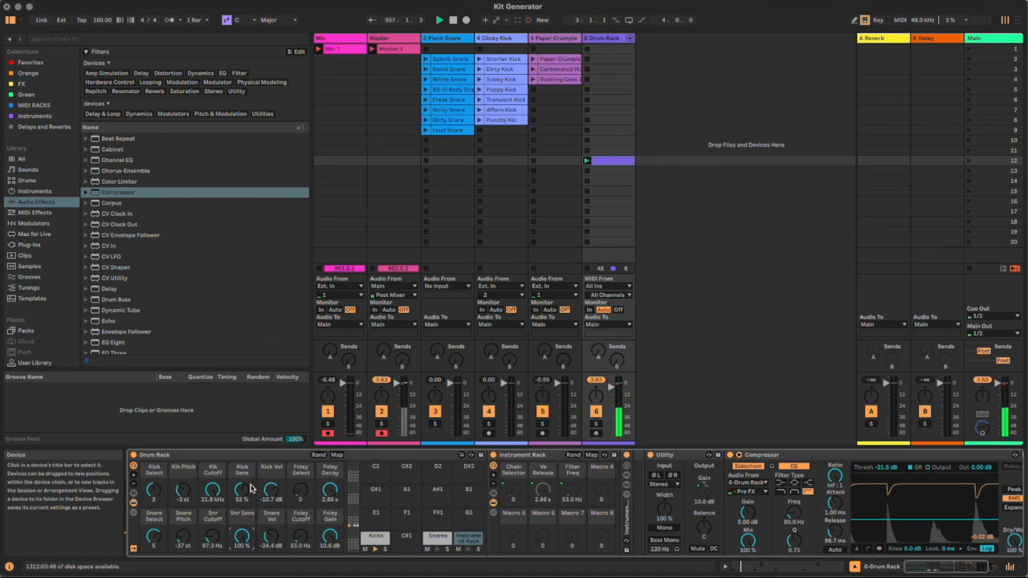
drag(329, 491, 329, 510)
drag(183, 536, 208, 466)
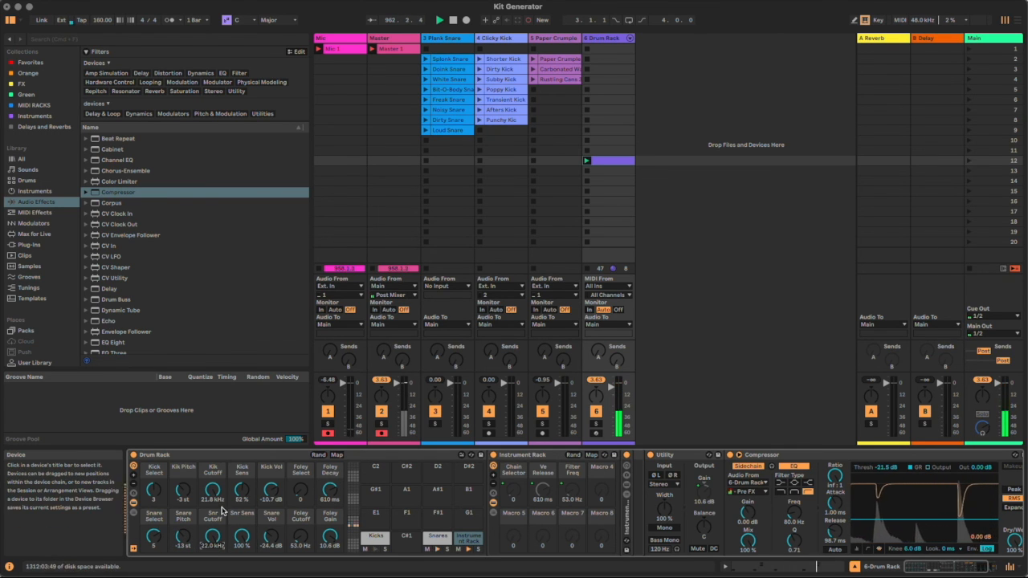
mouse_move(180, 539)
mouse_down()
mouse_move(180, 512)
mouse_move(180, 545)
mouse_up()
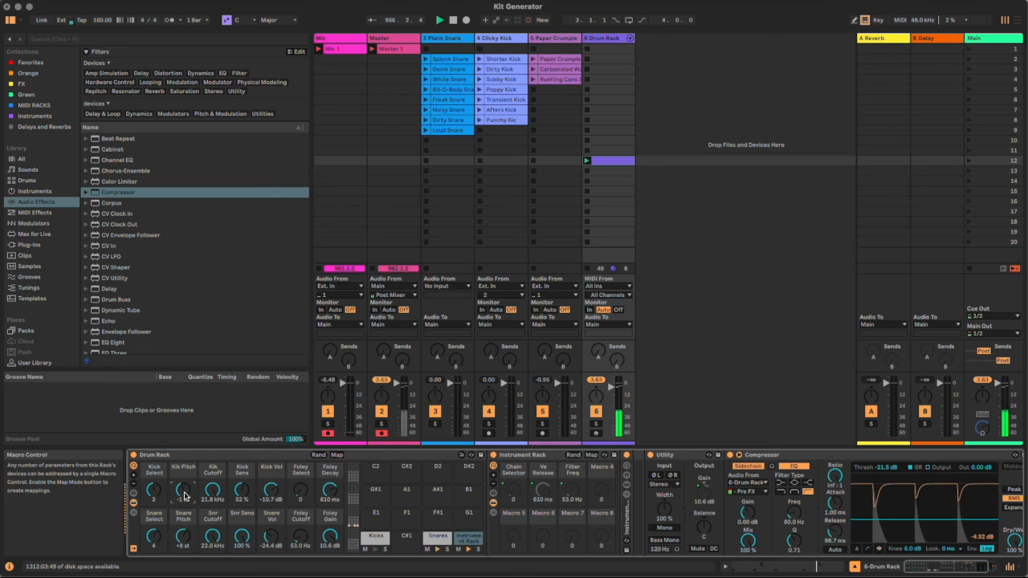
Randomise the macros for another kit and set Kick Sens to 83 %, Snr Sens to 67 % and Snr Cutoff to 22.0 kHz
click(317, 454)
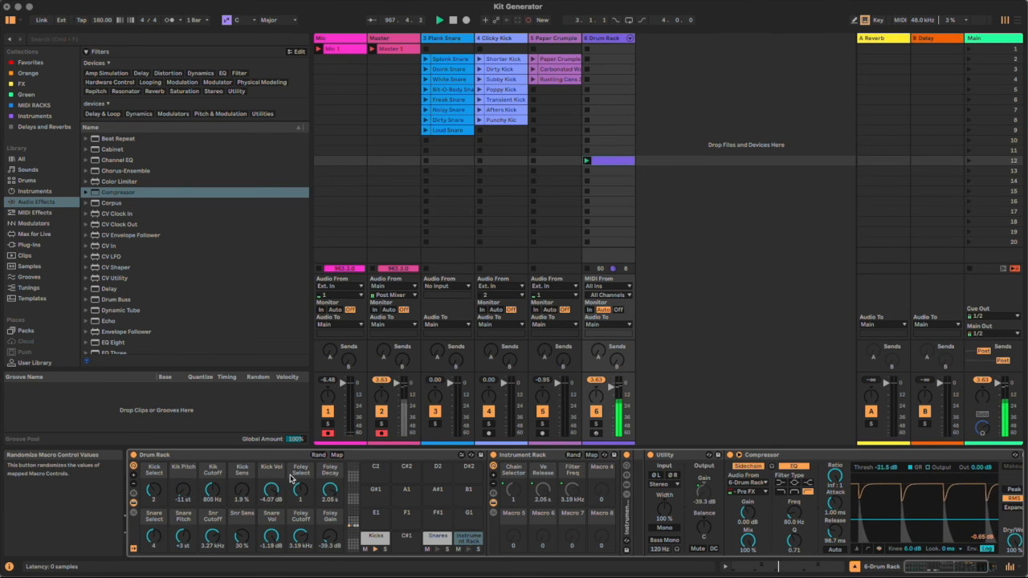
drag(240, 490, 241, 450)
drag(244, 491, 244, 498)
drag(241, 537, 241, 507)
click(189, 549)
drag(212, 540, 215, 541)
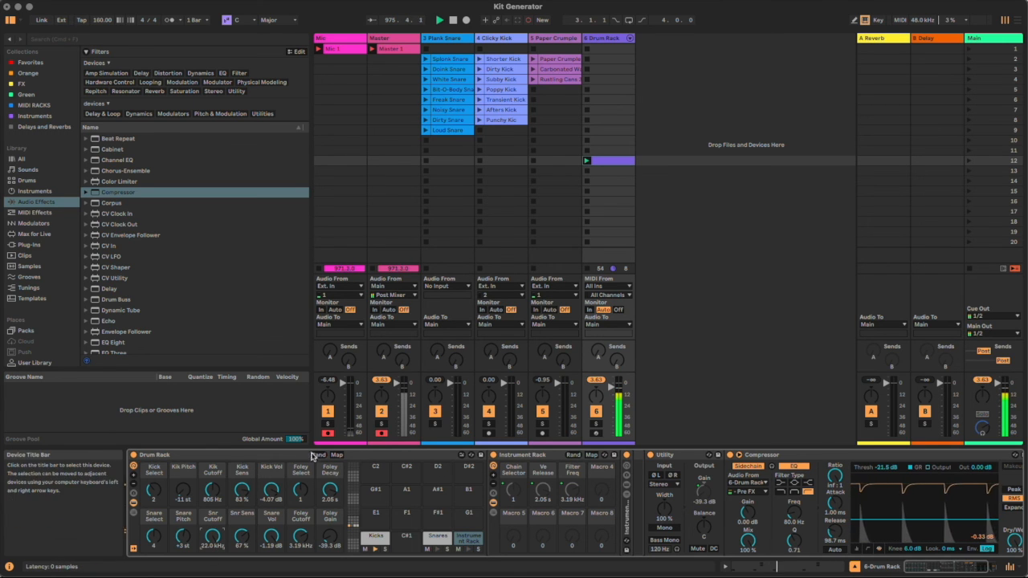
Randomise the macros, set Kick Sens 35 %, Kick Vol 0.00 dB, Snr Cutoff 22.0 kHz, Snare Pitch -17 st, Kik Pitch +12 st, and stop playback
click(319, 455)
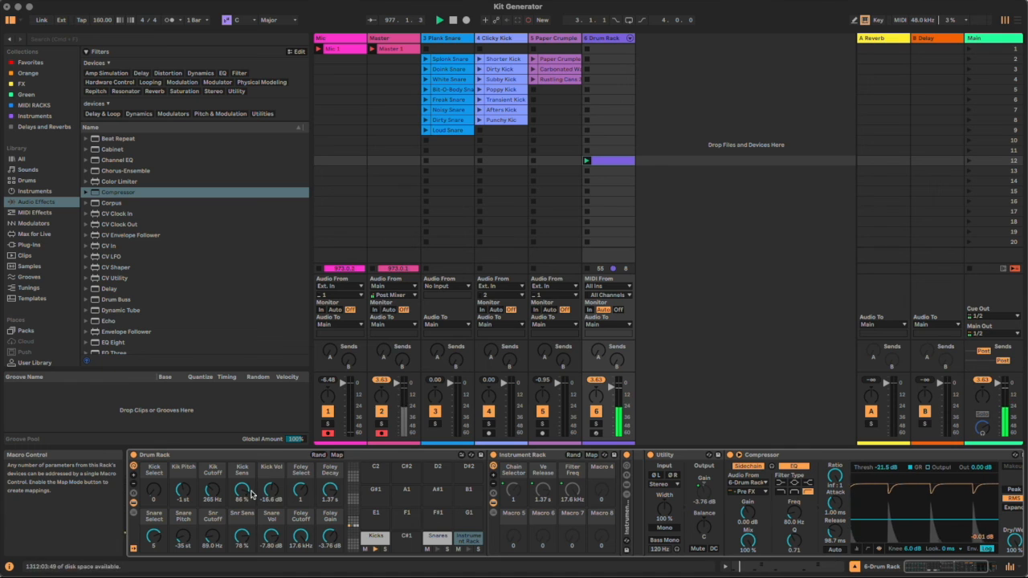
drag(246, 501, 247, 546)
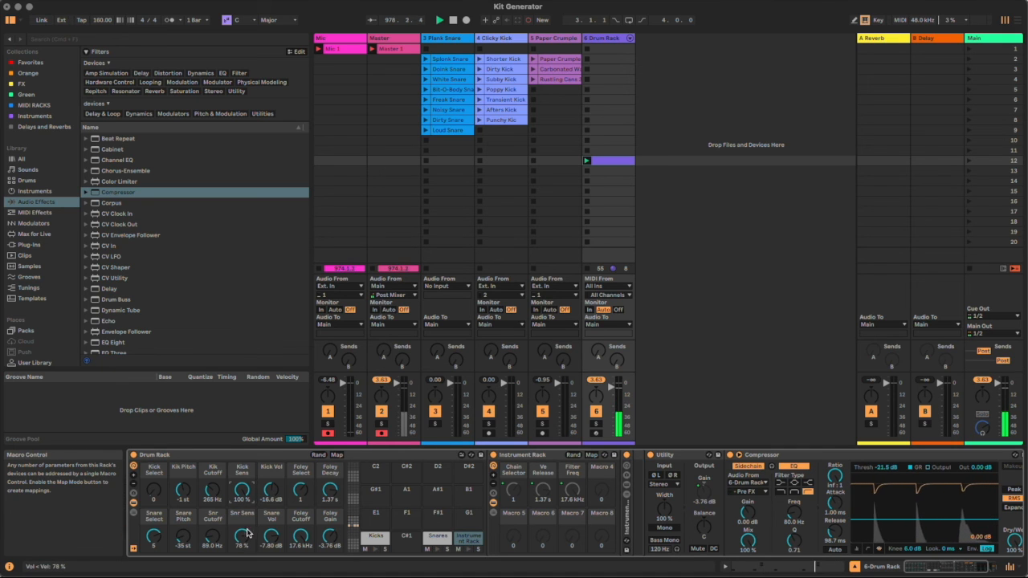
drag(270, 492, 269, 466)
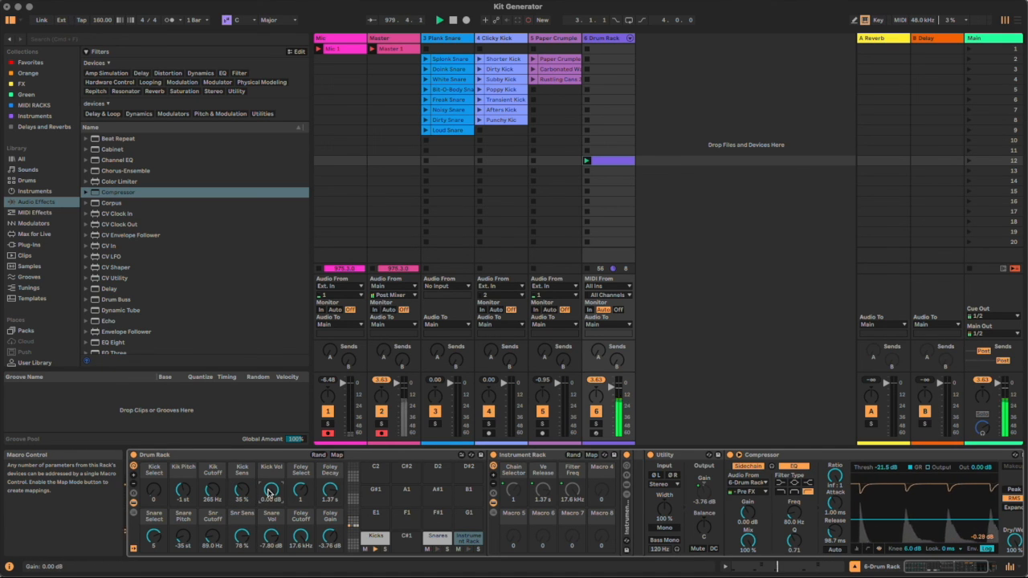
drag(211, 536, 212, 498)
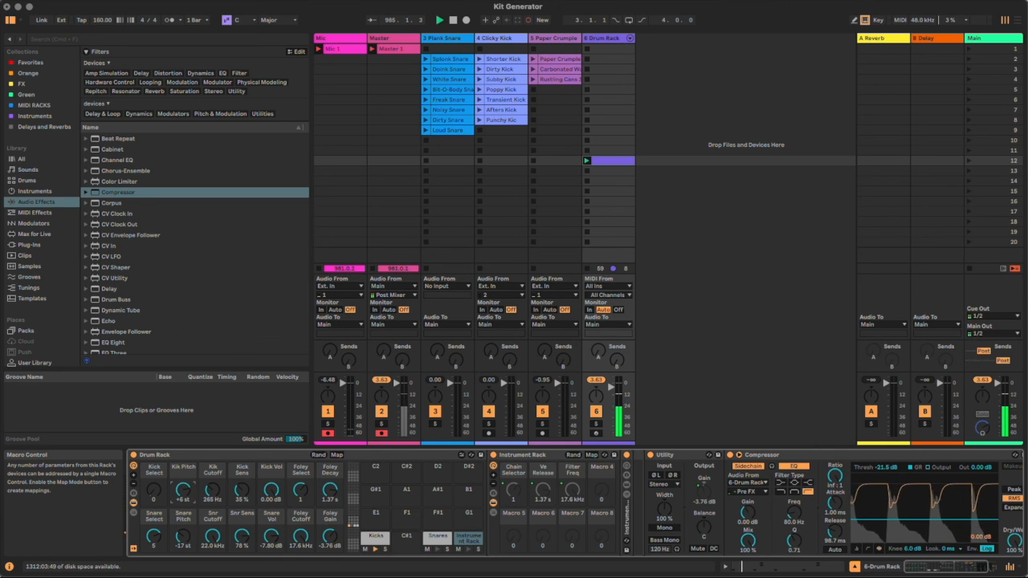
drag(186, 492, 187, 480)
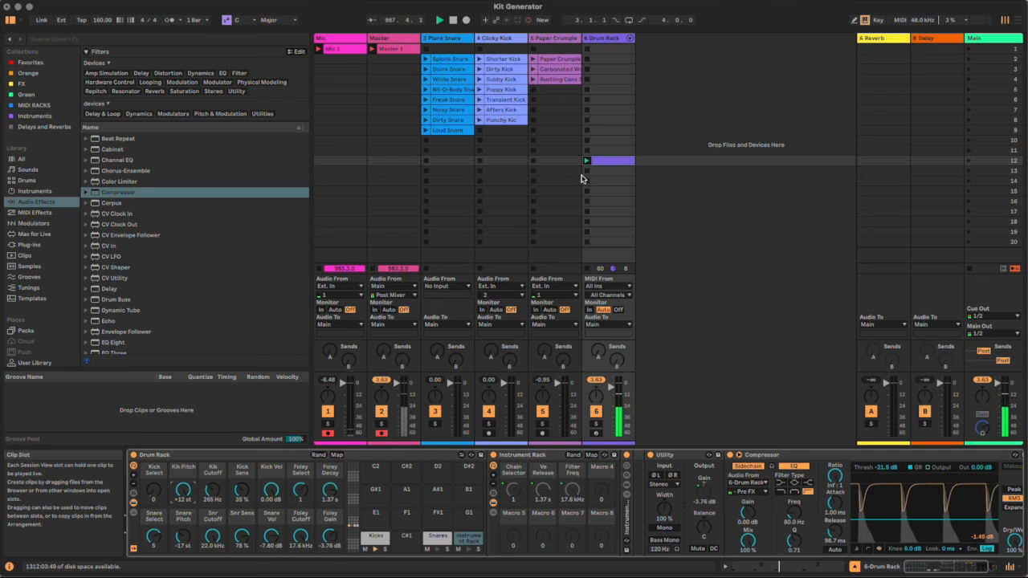
click(453, 22)
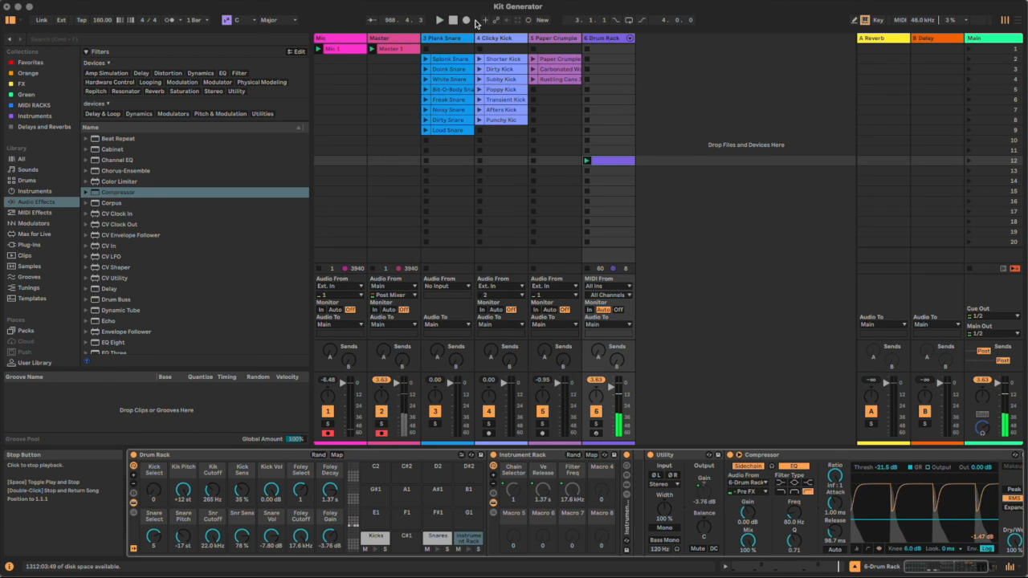